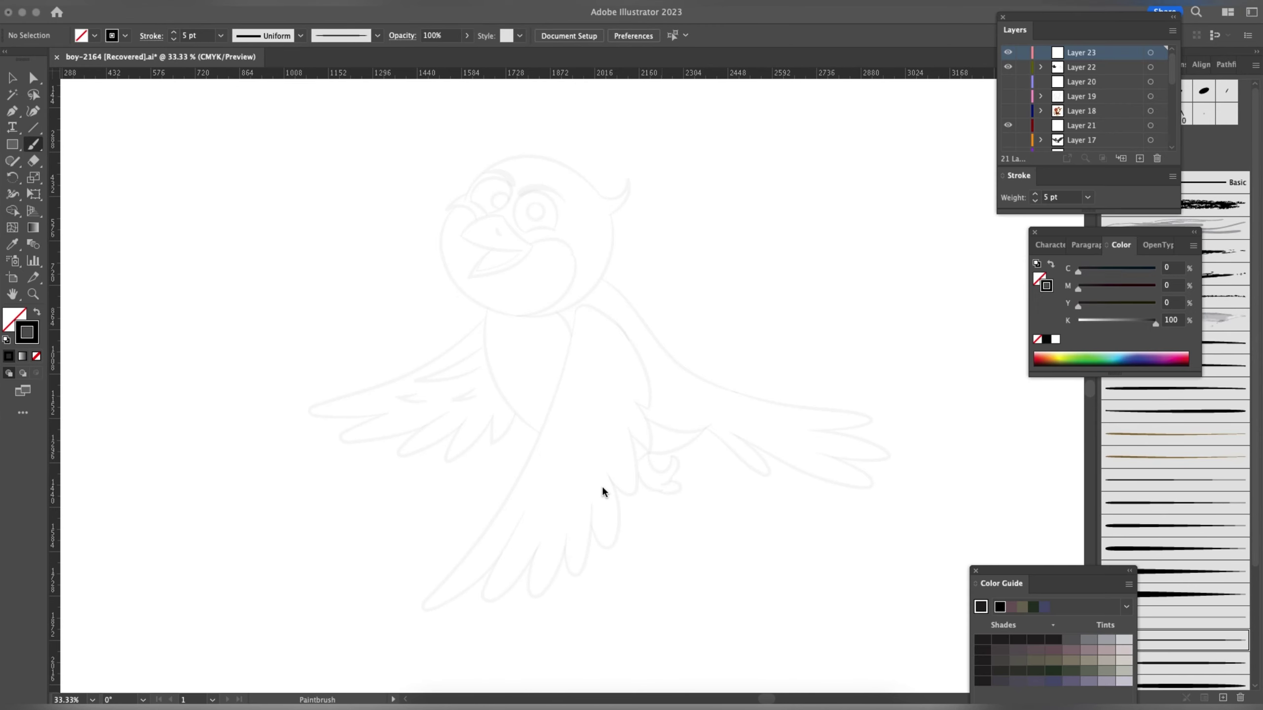
- Ink the face curve and right-side outline of the bird's head over the sketch
click(602, 491)
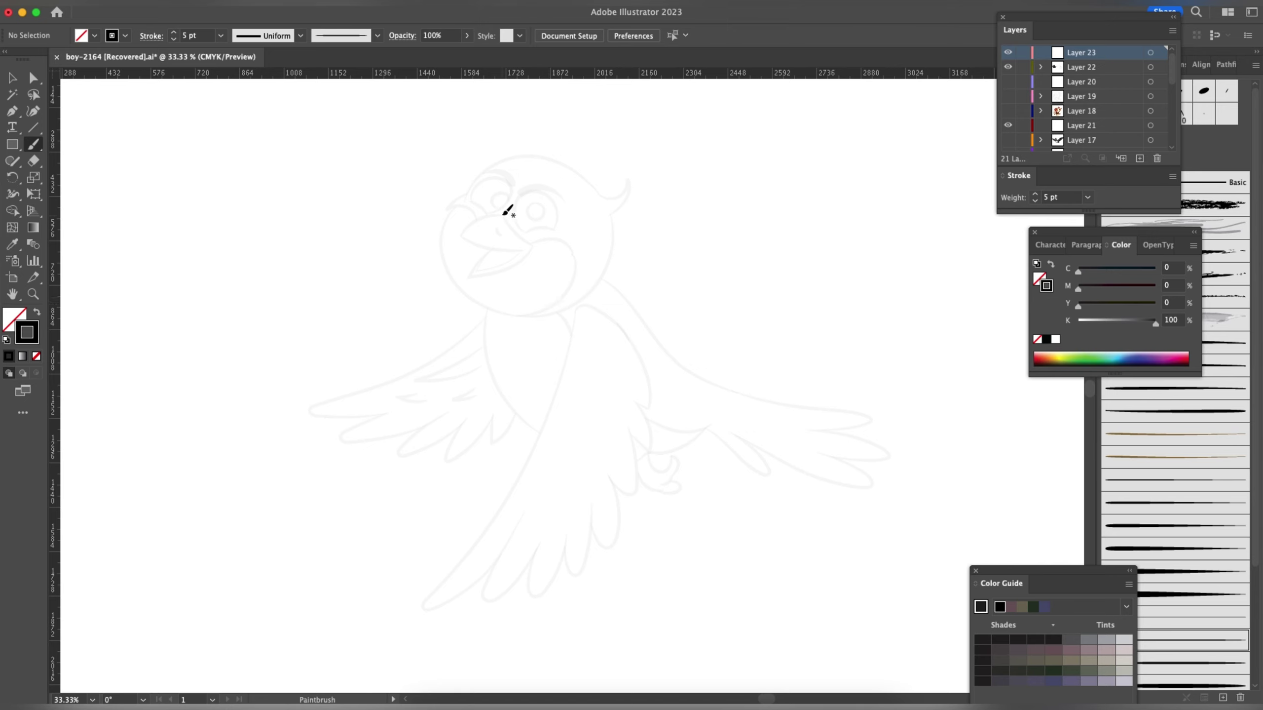
drag(535, 242, 535, 242)
drag(577, 252, 578, 271)
drag(521, 314, 517, 315)
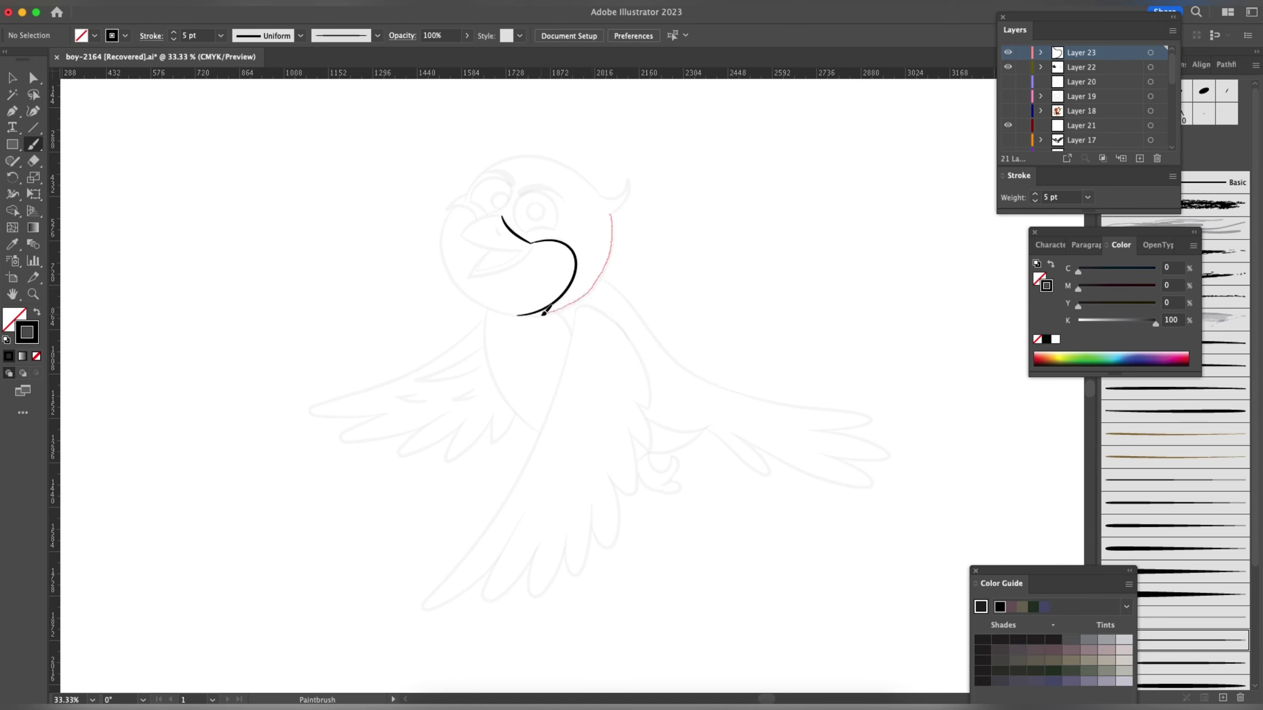
drag(520, 314, 517, 315)
- Ink the top and upper-left edge of the head, the upper and lower beak, and the nostril mark
mouse_move(630, 181)
mouse_down()
mouse_move(622, 210)
mouse_move(611, 218)
mouse_move(604, 201)
mouse_up()
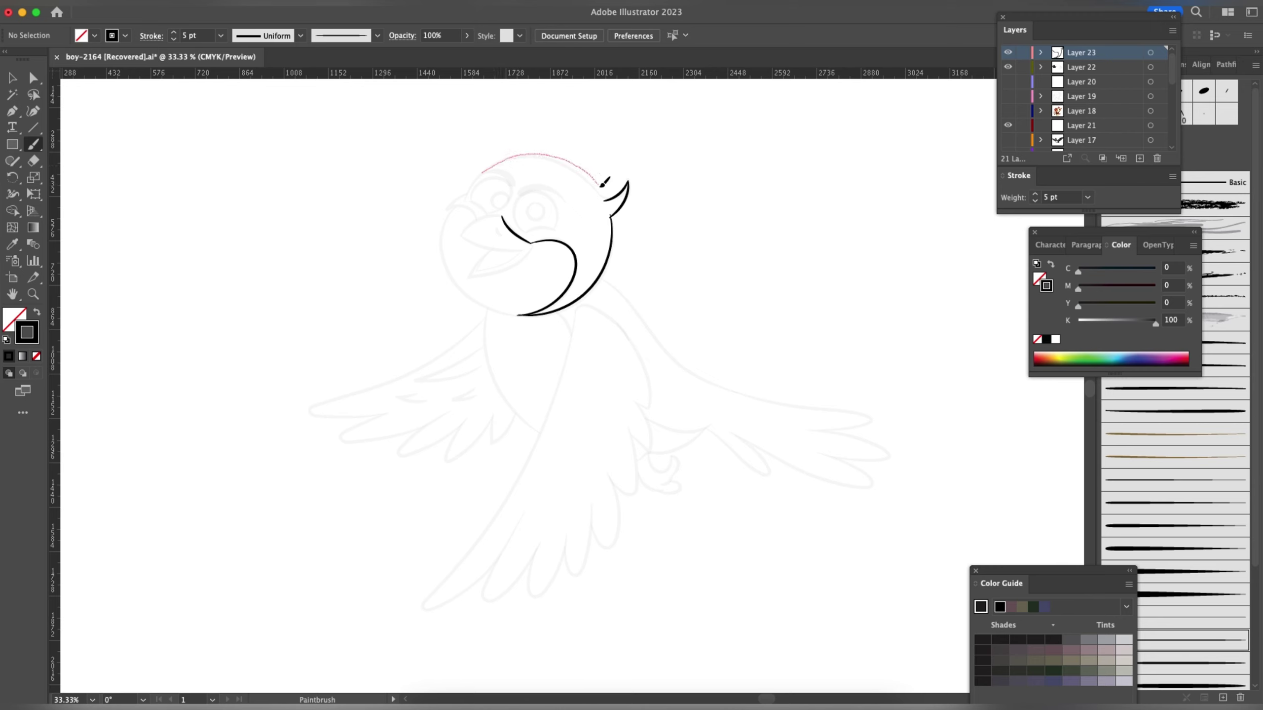
drag(607, 195, 607, 196)
drag(471, 193, 467, 195)
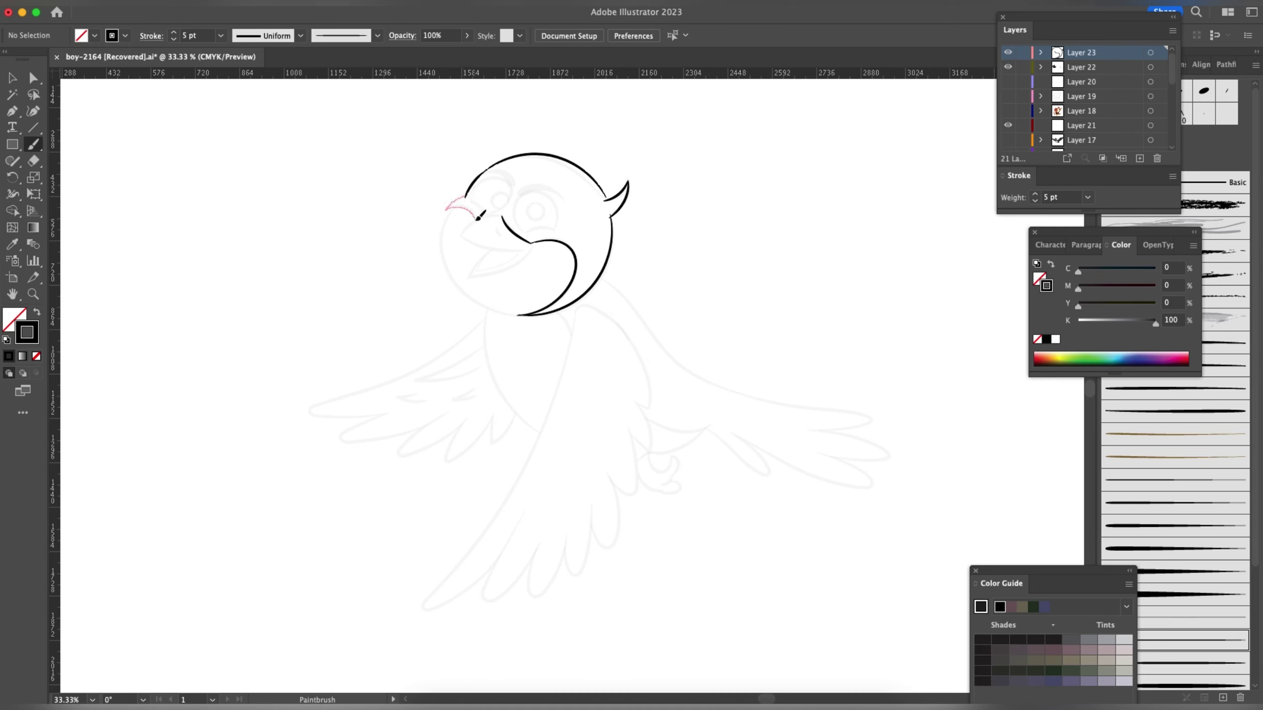
drag(478, 216, 479, 217)
mouse_move(506, 213)
mouse_down()
mouse_move(504, 244)
mouse_move(532, 242)
mouse_move(499, 236)
mouse_up()
drag(475, 193, 478, 197)
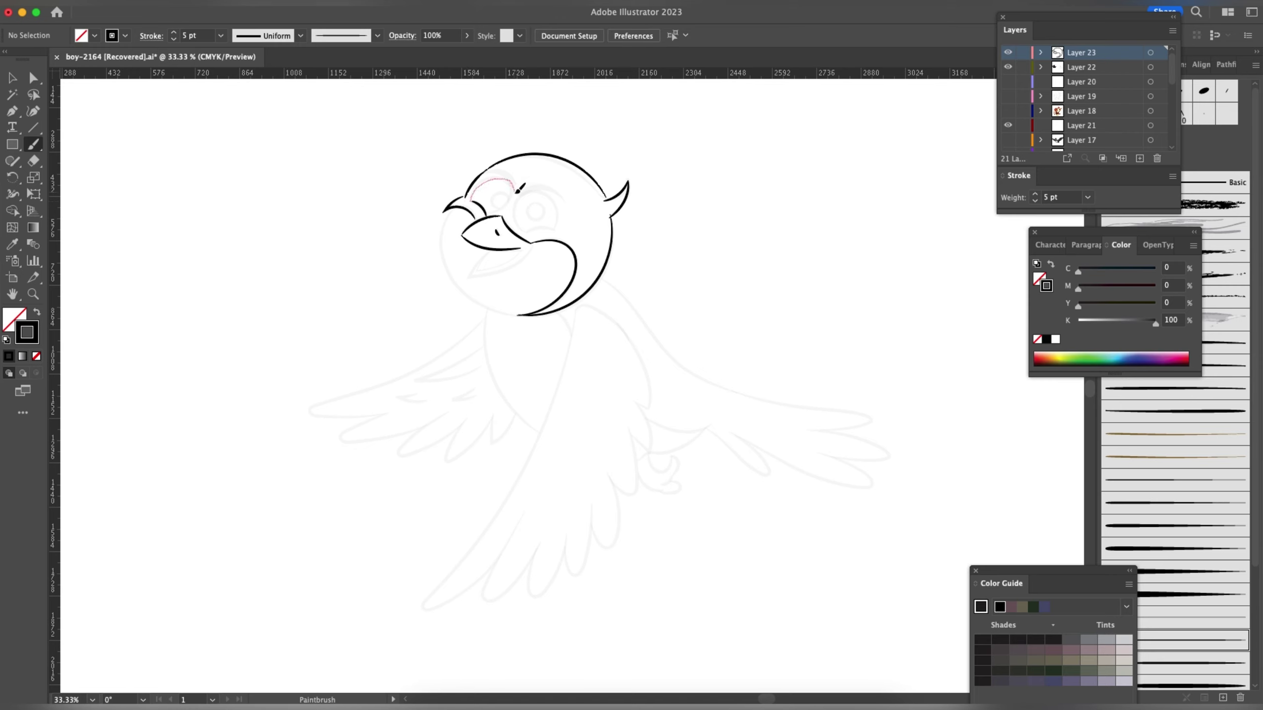
- Ink both round eye outlines, an eyebrow arc, the cheek line and the open mouth under the beak
mouse_move(496, 211)
mouse_down()
mouse_move(508, 200)
mouse_move(553, 235)
mouse_up()
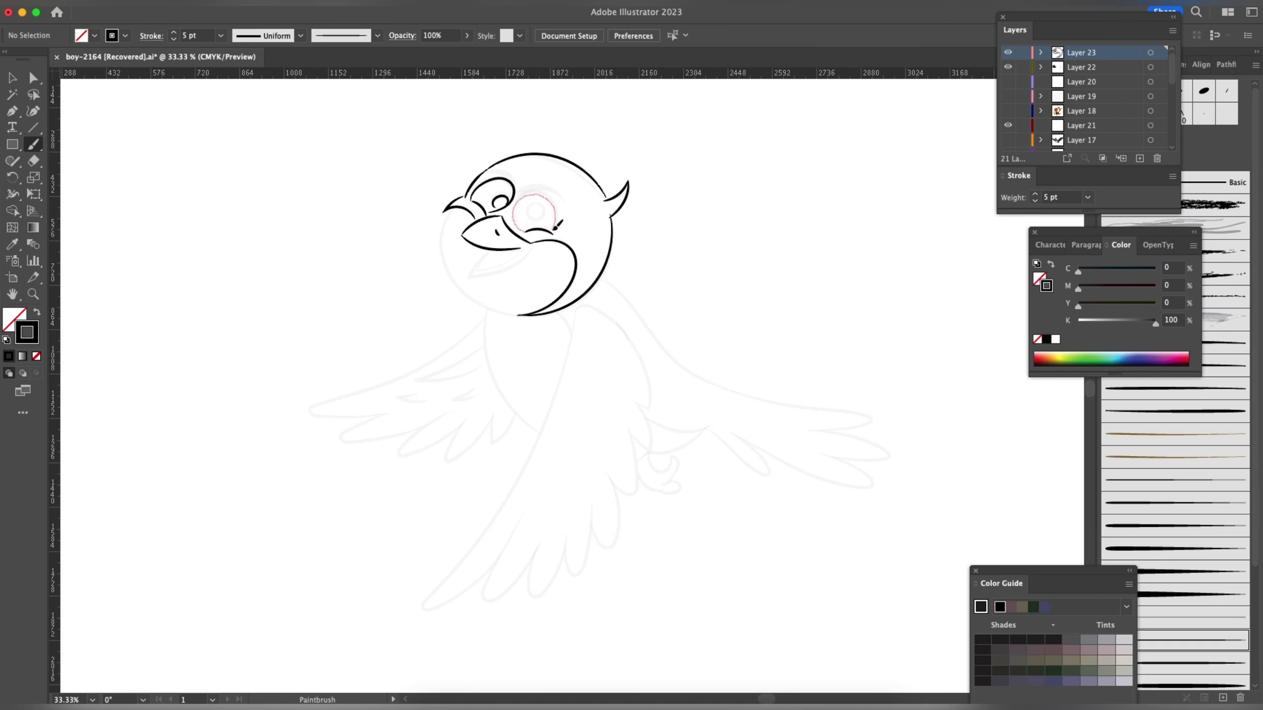
mouse_move(555, 227)
mouse_down()
mouse_move(538, 206)
mouse_move(560, 194)
mouse_up()
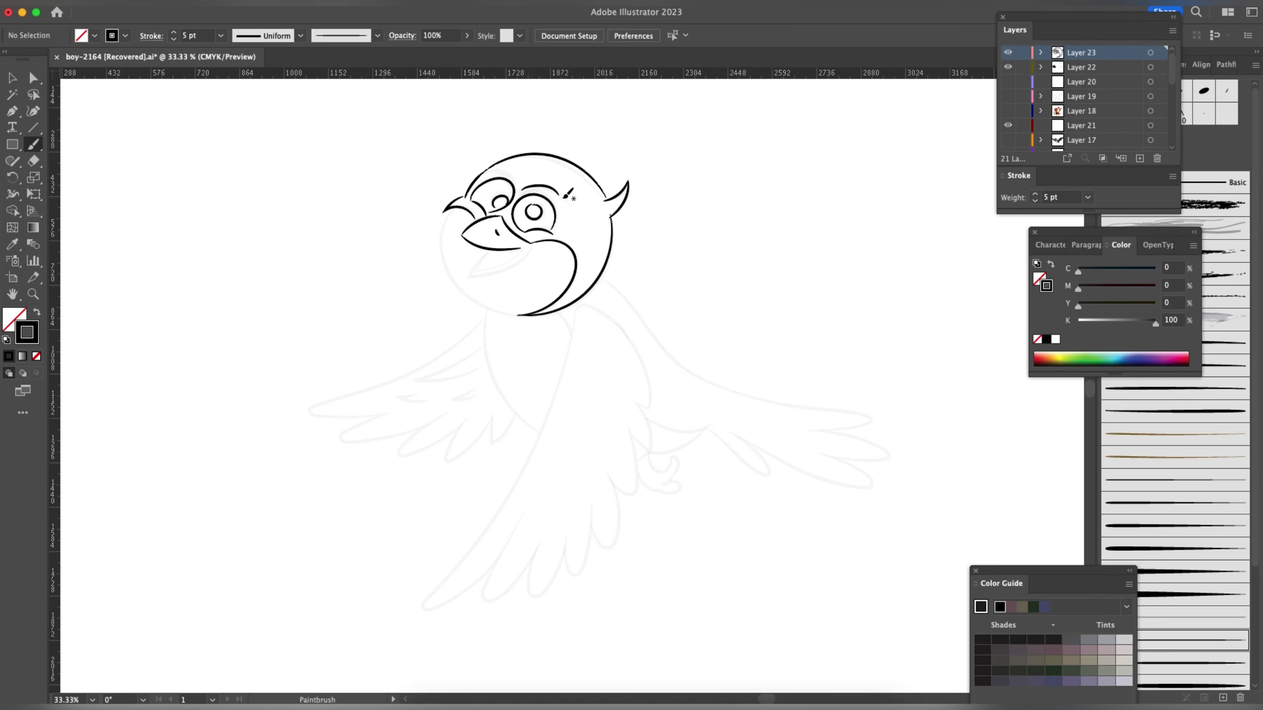
drag(491, 173, 511, 170)
drag(520, 310, 517, 313)
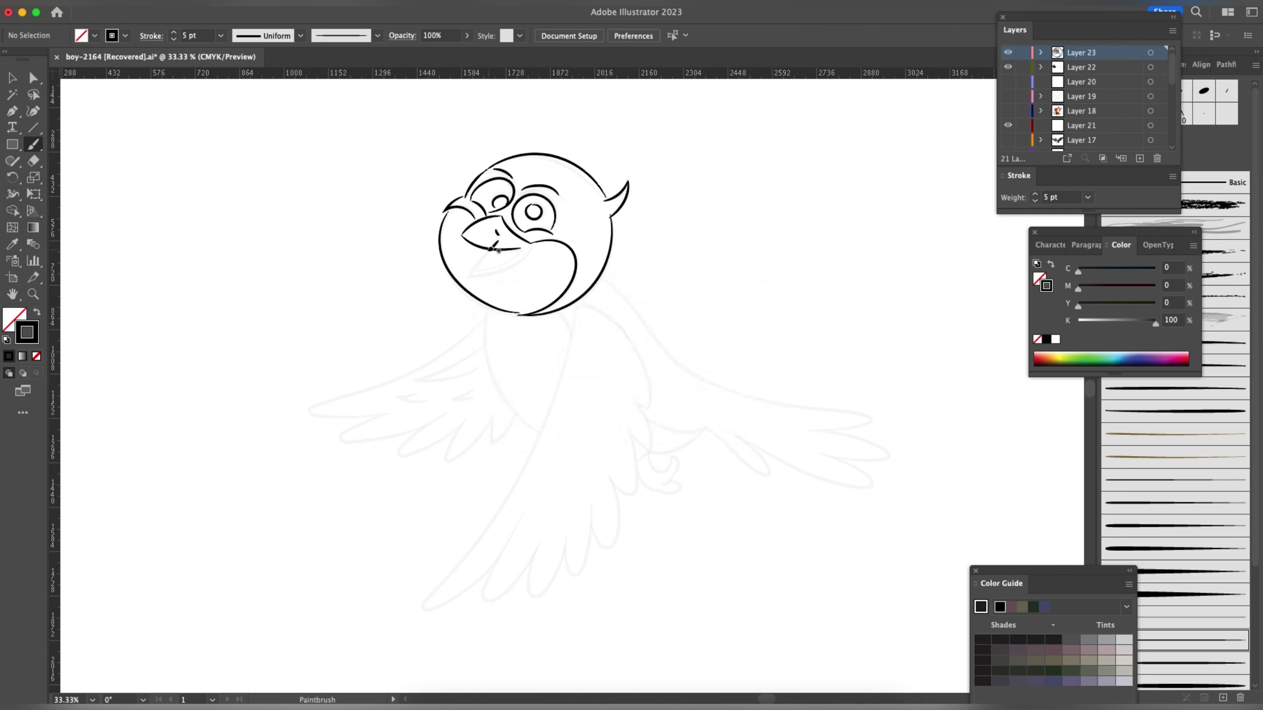
drag(474, 268, 473, 276)
mouse_move(534, 246)
mouse_down()
mouse_move(479, 272)
mouse_move(490, 375)
mouse_up()
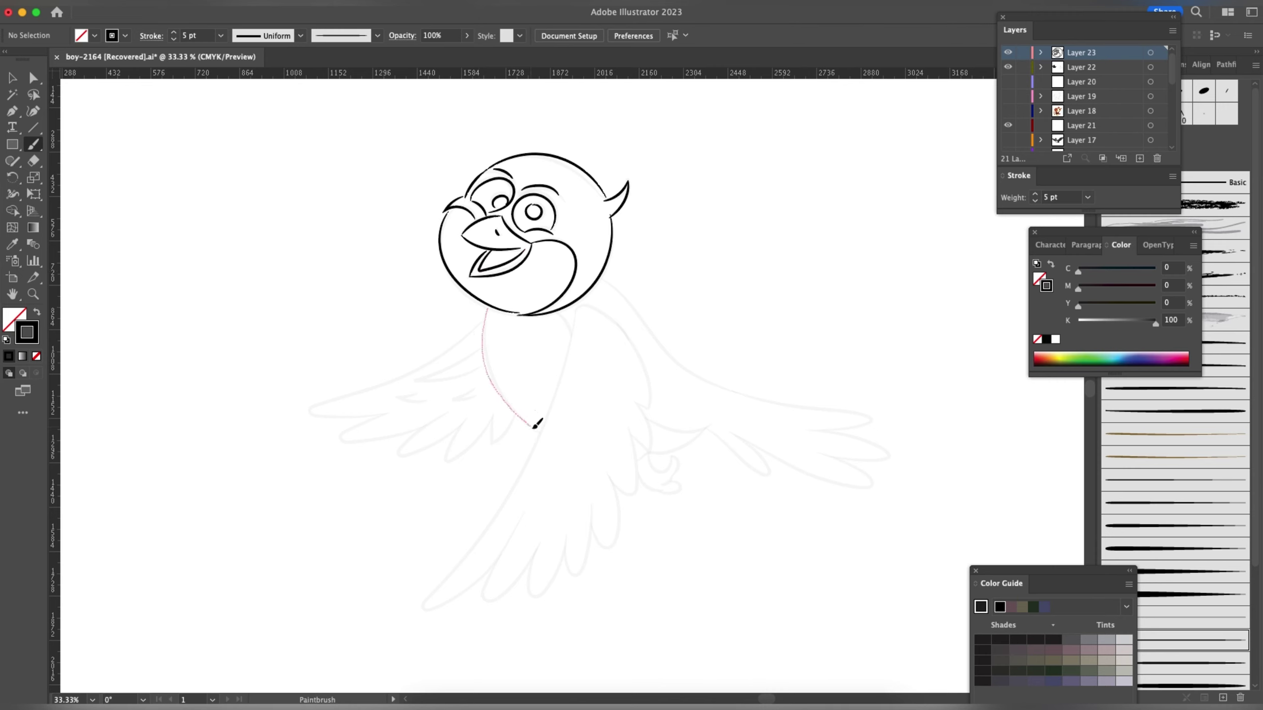
- Trace the body's sides down from the neck, the front wing's long outer edge, and the first left-wing feathers
drag(536, 425, 537, 431)
mouse_move(558, 312)
mouse_down()
mouse_move(570, 328)
mouse_move(636, 343)
mouse_move(653, 442)
mouse_move(632, 436)
mouse_up()
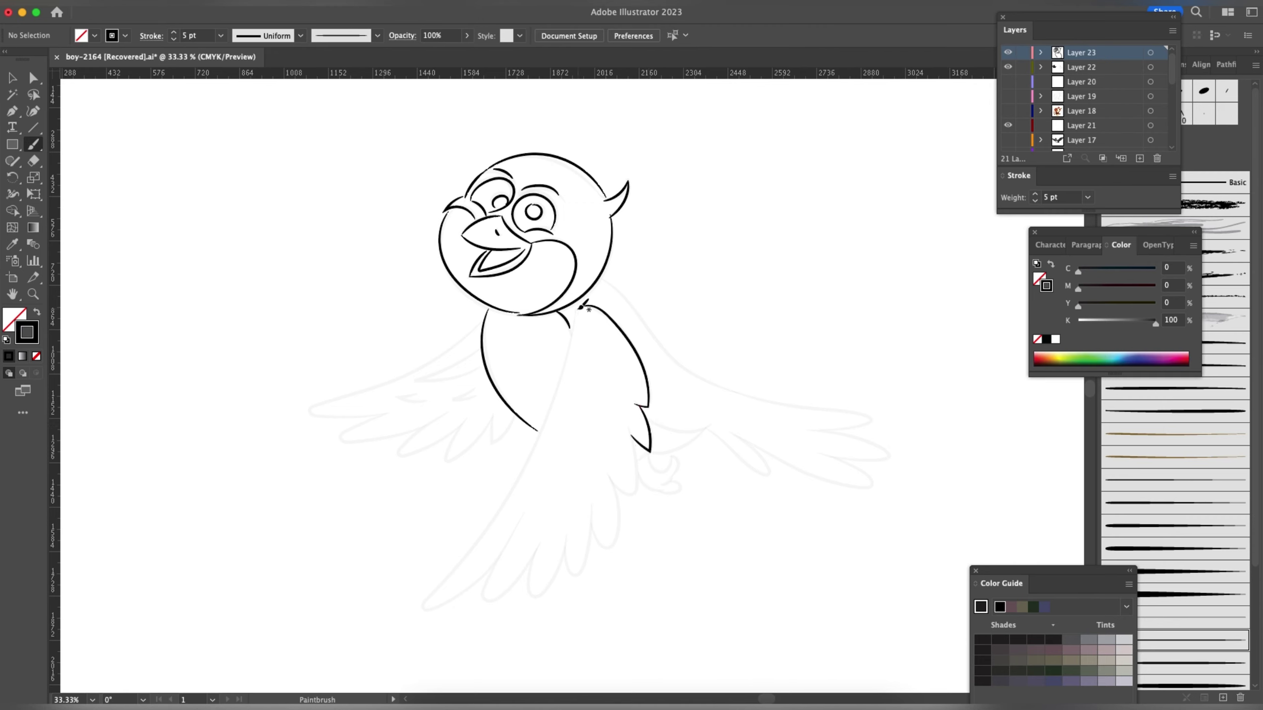
mouse_move(580, 307)
mouse_down()
mouse_move(544, 427)
mouse_move(466, 558)
mouse_up()
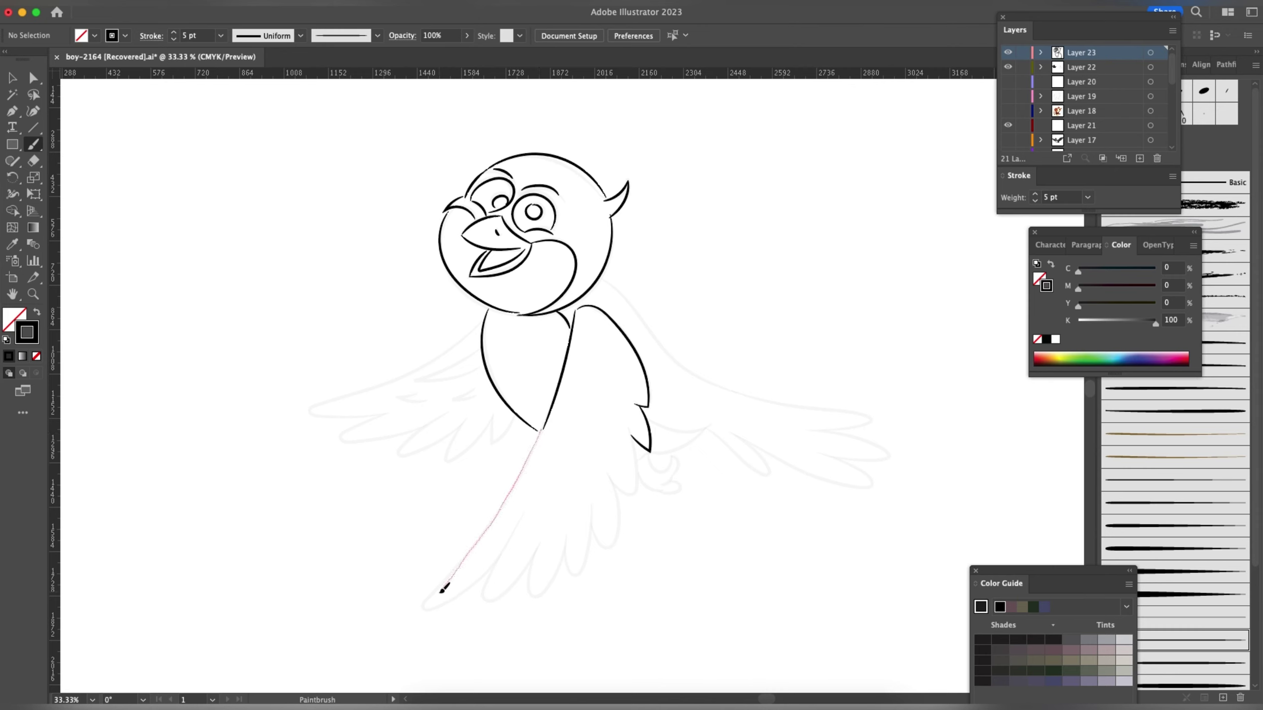
drag(437, 606, 514, 546)
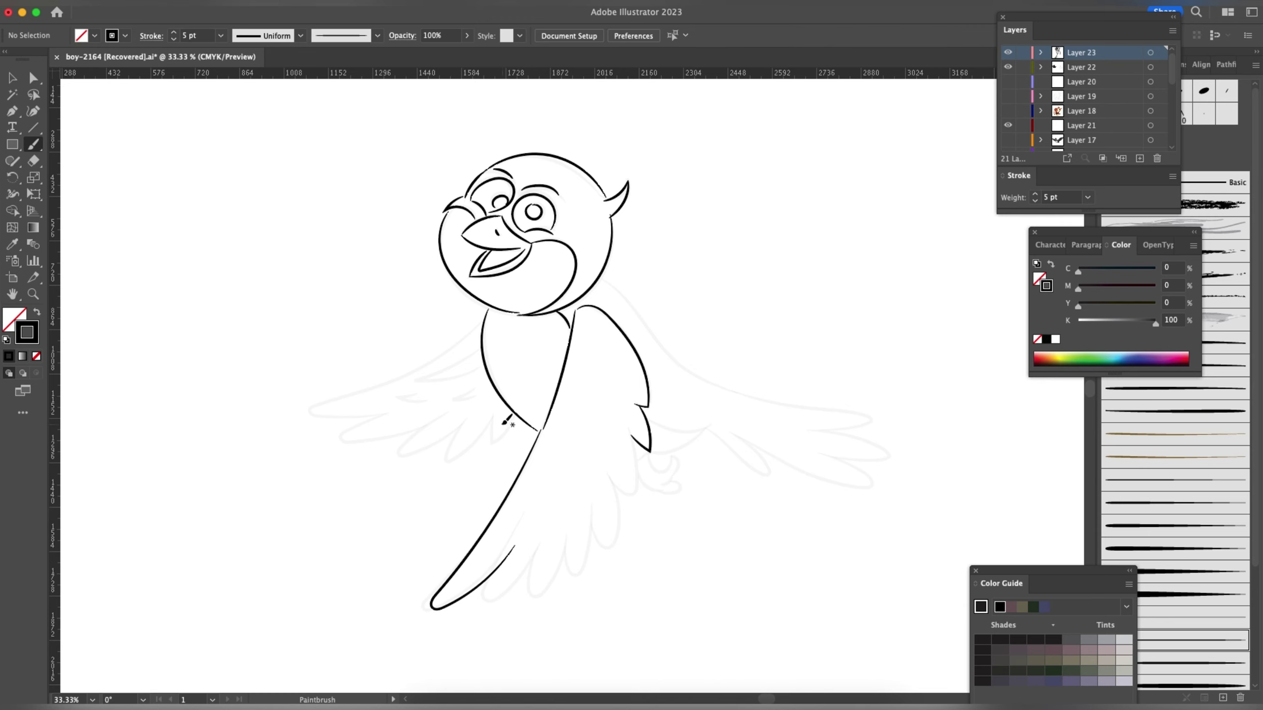
mouse_move(494, 417)
mouse_down()
mouse_move(494, 430)
mouse_move(511, 415)
mouse_move(458, 421)
mouse_up()
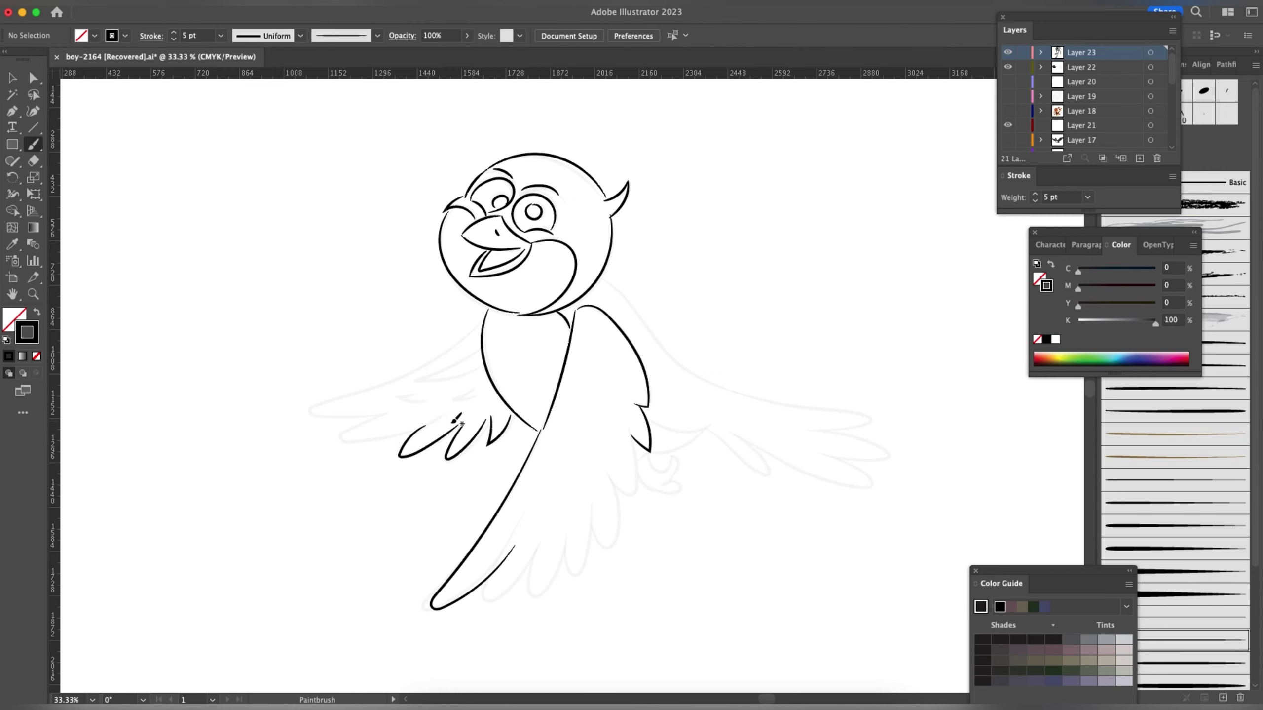
- Ink the left wing's feather loop and its long upper edge from the neck
drag(366, 421, 405, 432)
drag(329, 417, 375, 414)
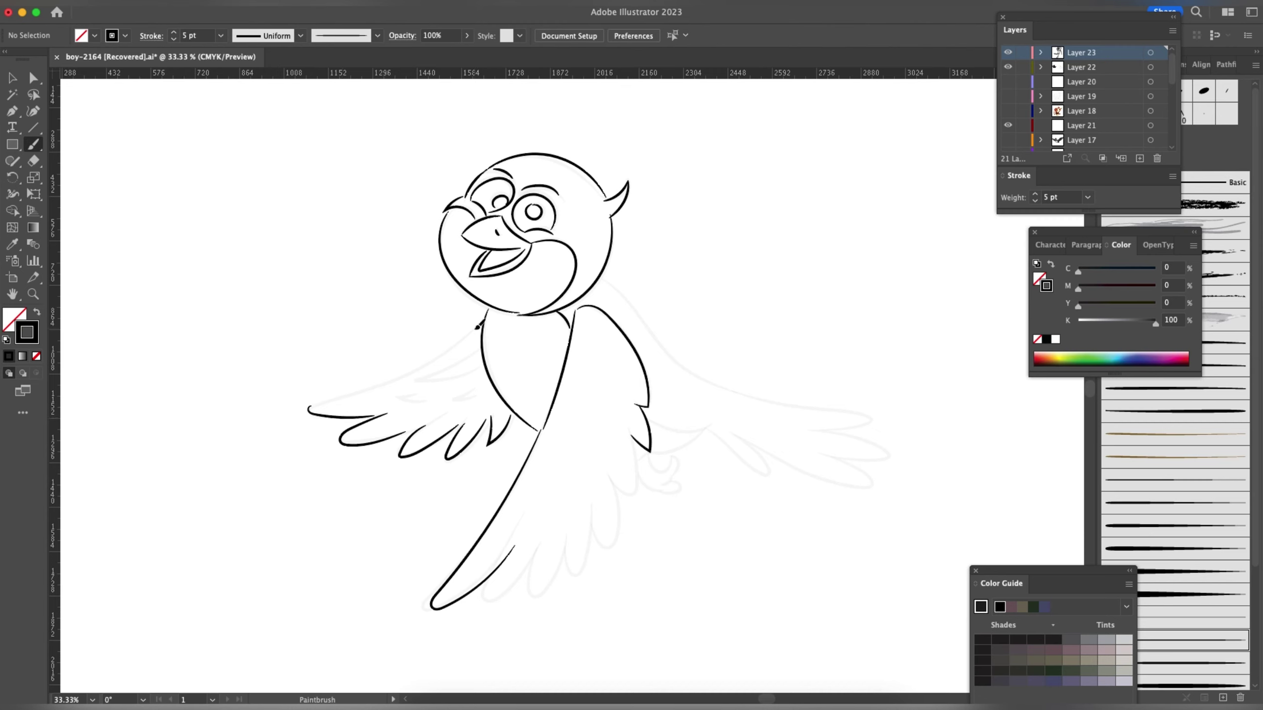
drag(442, 354, 399, 379)
drag(321, 404, 319, 406)
mouse_move(477, 350)
mouse_down()
mouse_move(417, 377)
mouse_move(442, 399)
mouse_move(392, 397)
mouse_move(413, 421)
mouse_up()
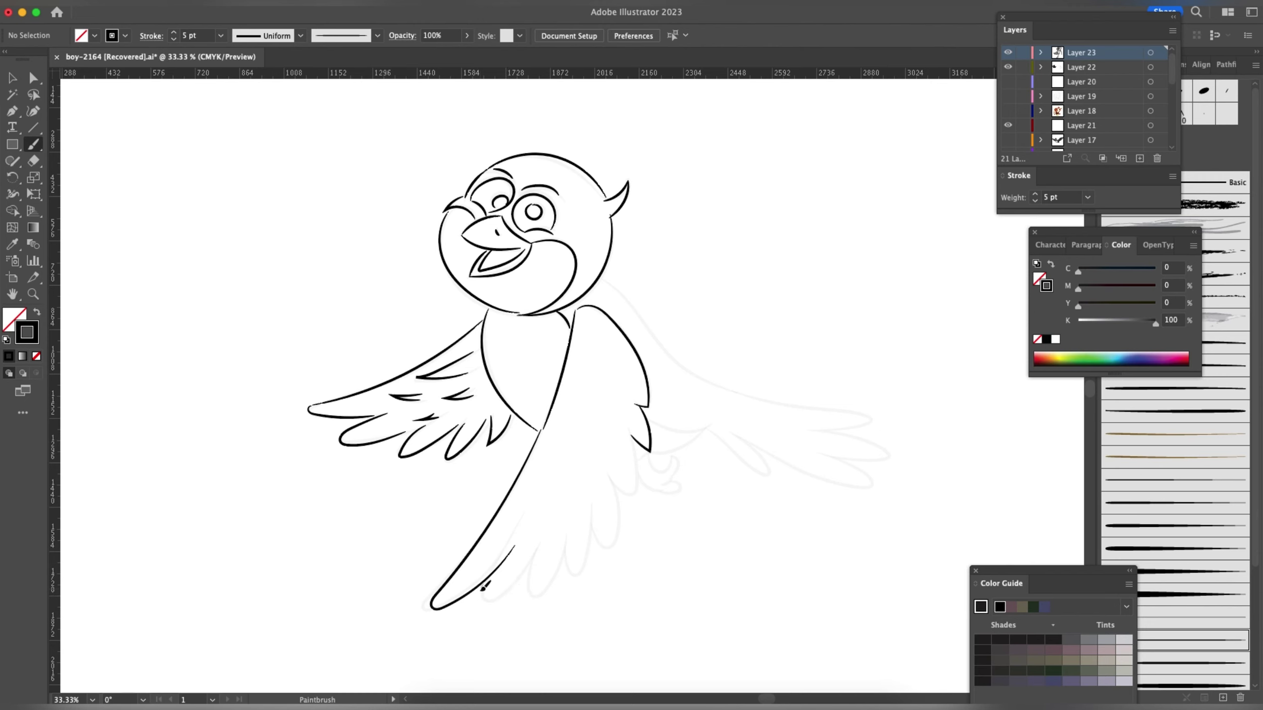
- Ink the front wing's U-shaped feathers and the right wing's upper edge, feather tips and lower edge
mouse_move(551, 535)
mouse_down()
mouse_move(565, 547)
mouse_move(594, 532)
mouse_move(638, 442)
mouse_up()
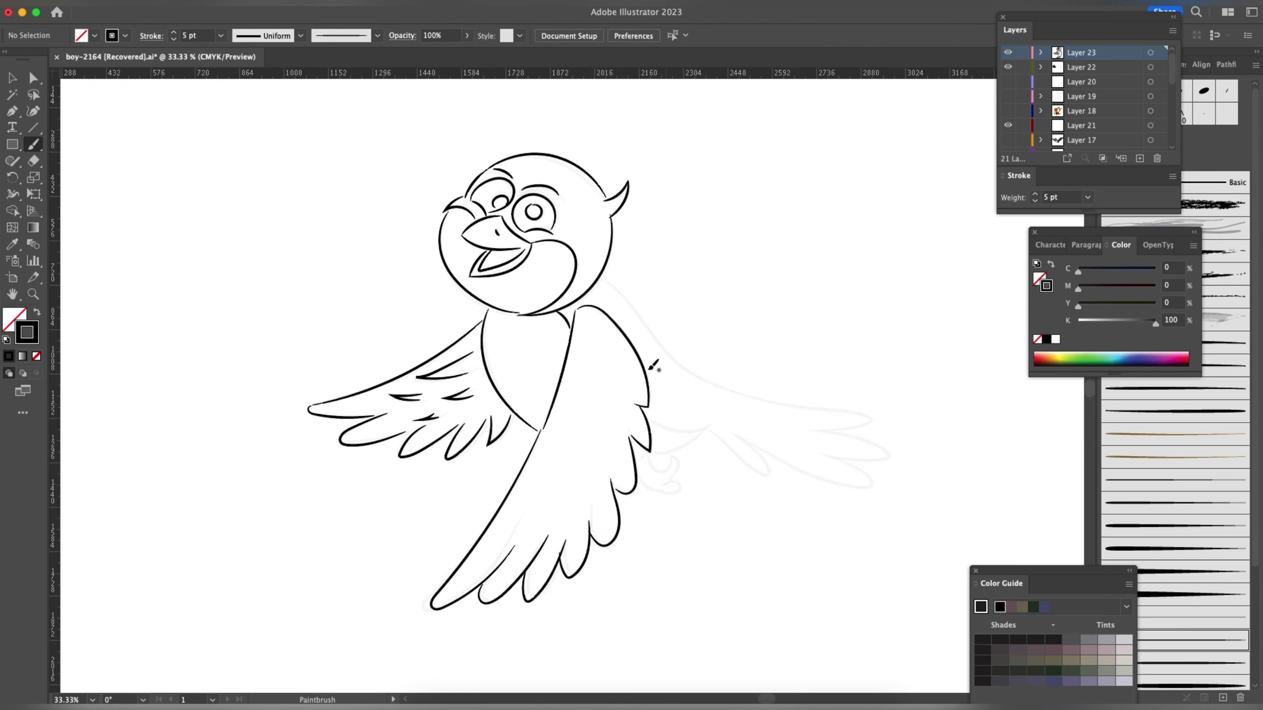
mouse_move(600, 279)
mouse_down()
mouse_move(695, 368)
mouse_move(850, 414)
mouse_move(822, 429)
mouse_move(881, 446)
mouse_move(821, 455)
mouse_move(813, 476)
mouse_up()
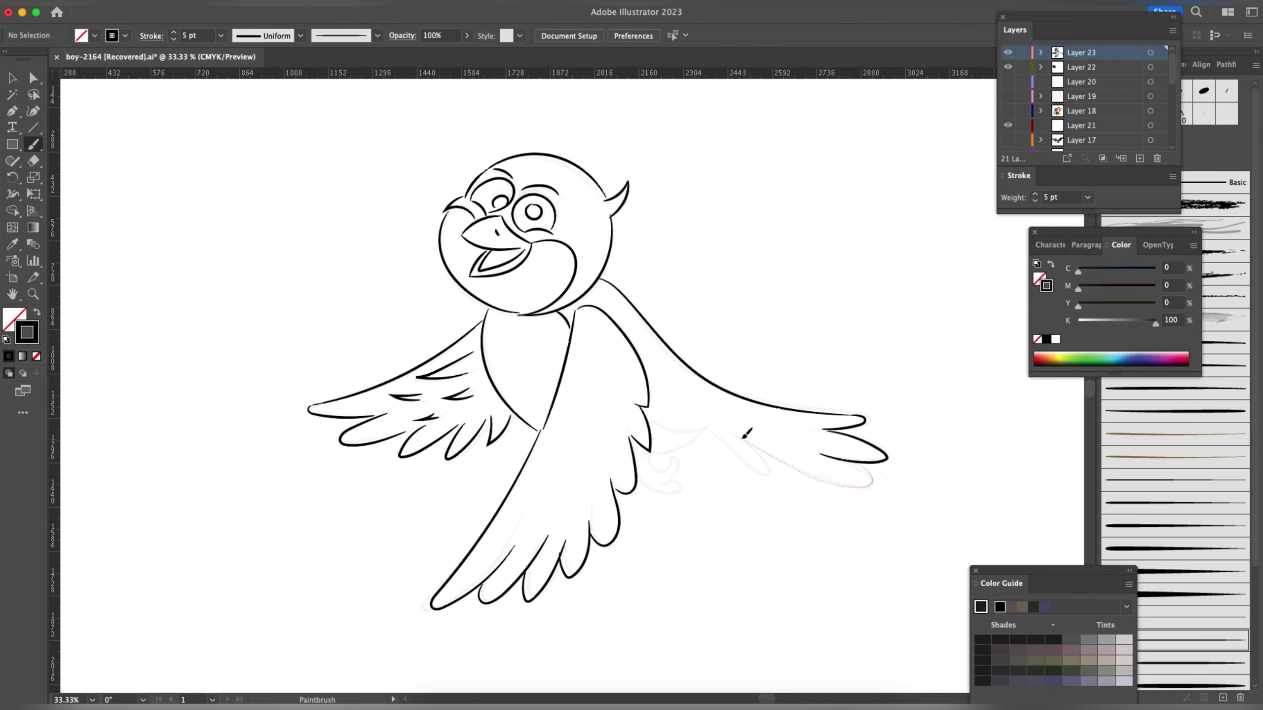
drag(745, 434, 775, 468)
mouse_move(646, 415)
mouse_down()
mouse_move(697, 428)
mouse_move(653, 452)
mouse_move(675, 454)
mouse_move(669, 491)
mouse_up()
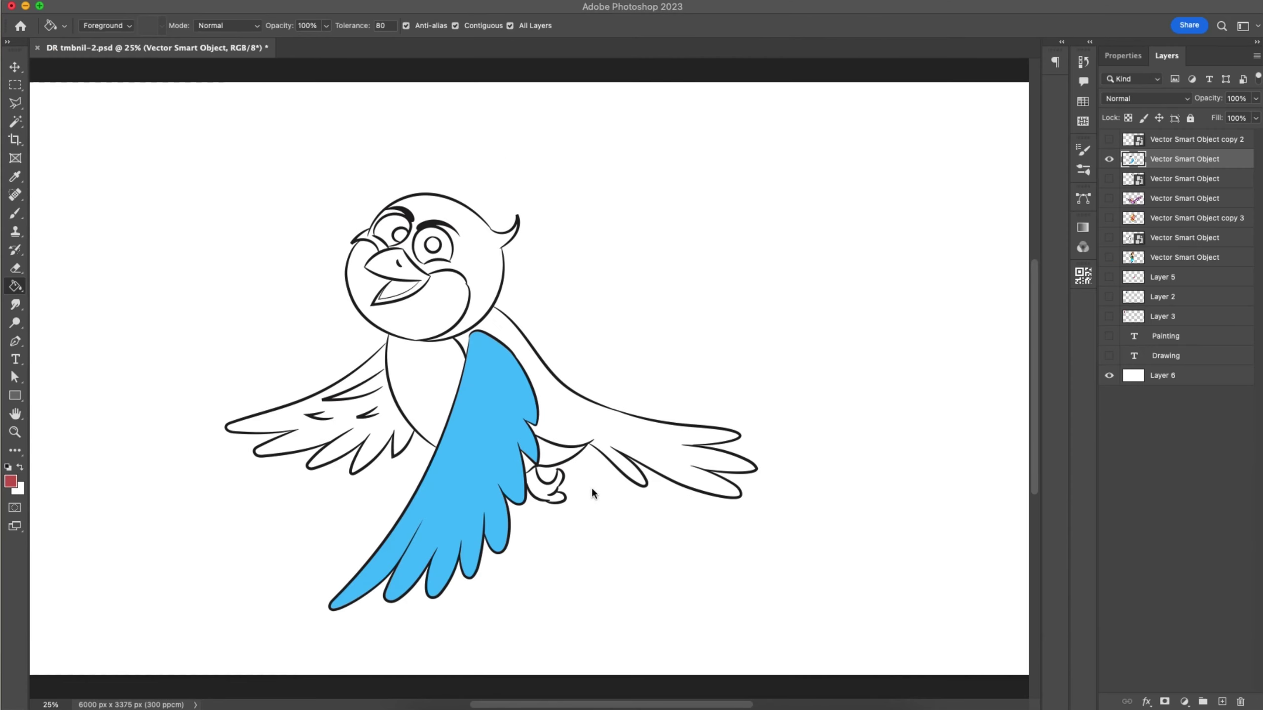
- Open the Color panel, zoom to 33.33% and recentre the bird in view
click(14, 413)
key(F6)
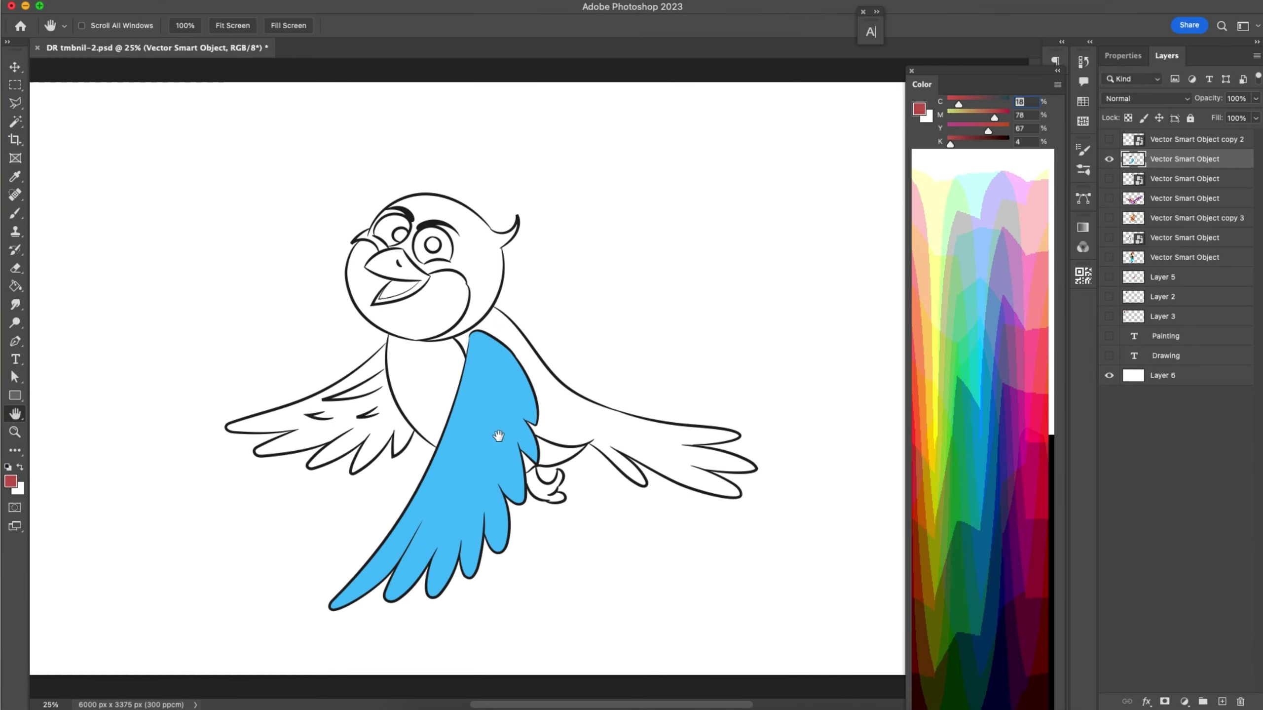
drag(498, 435, 501, 455)
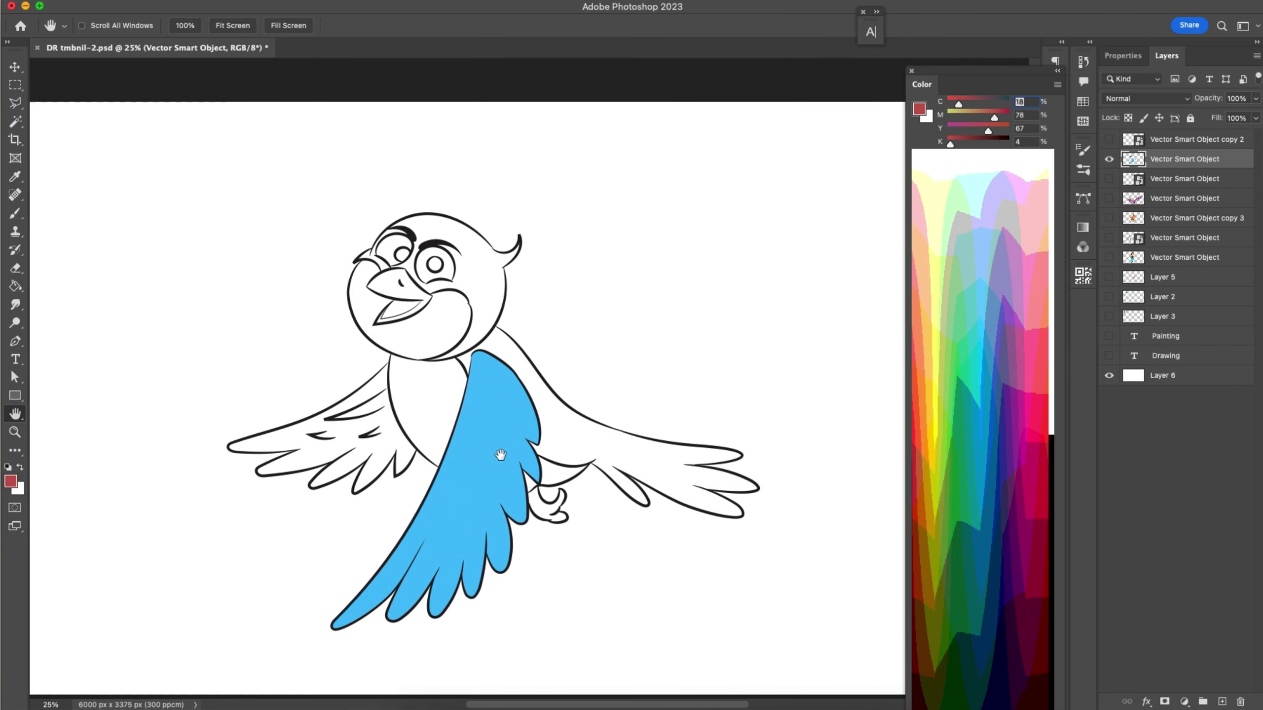
click(15, 432)
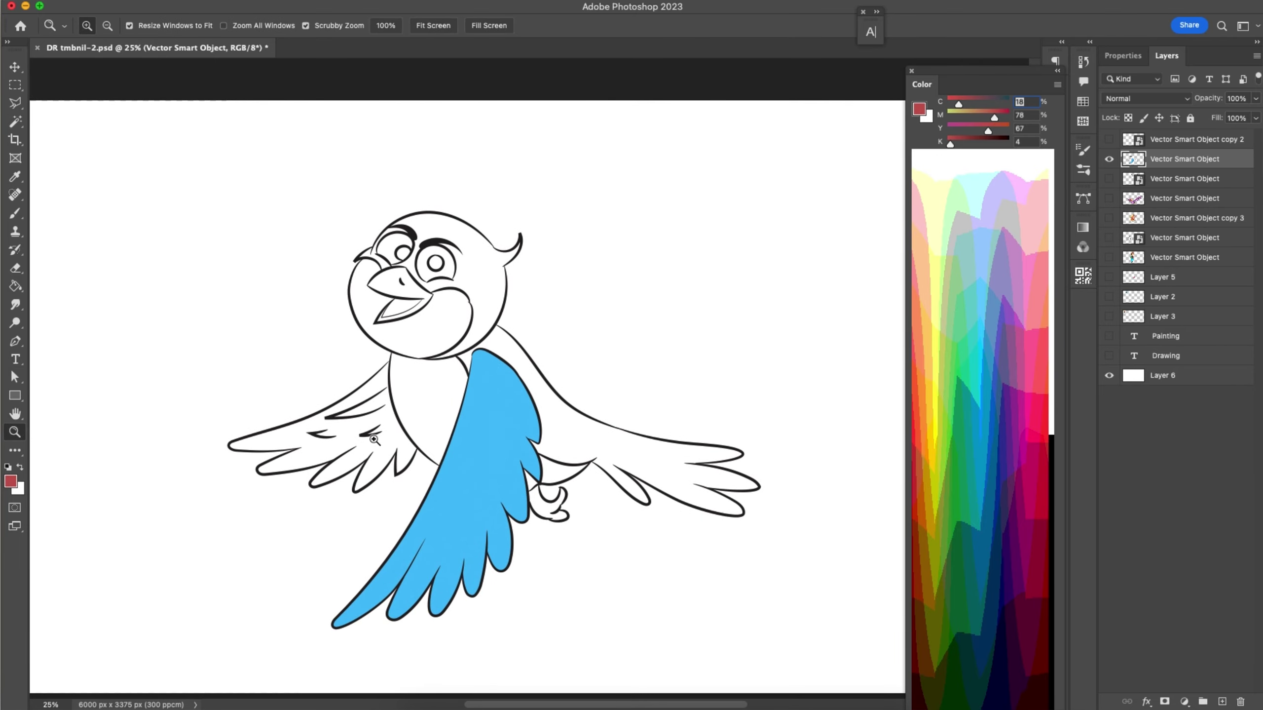
drag(375, 440, 376, 441)
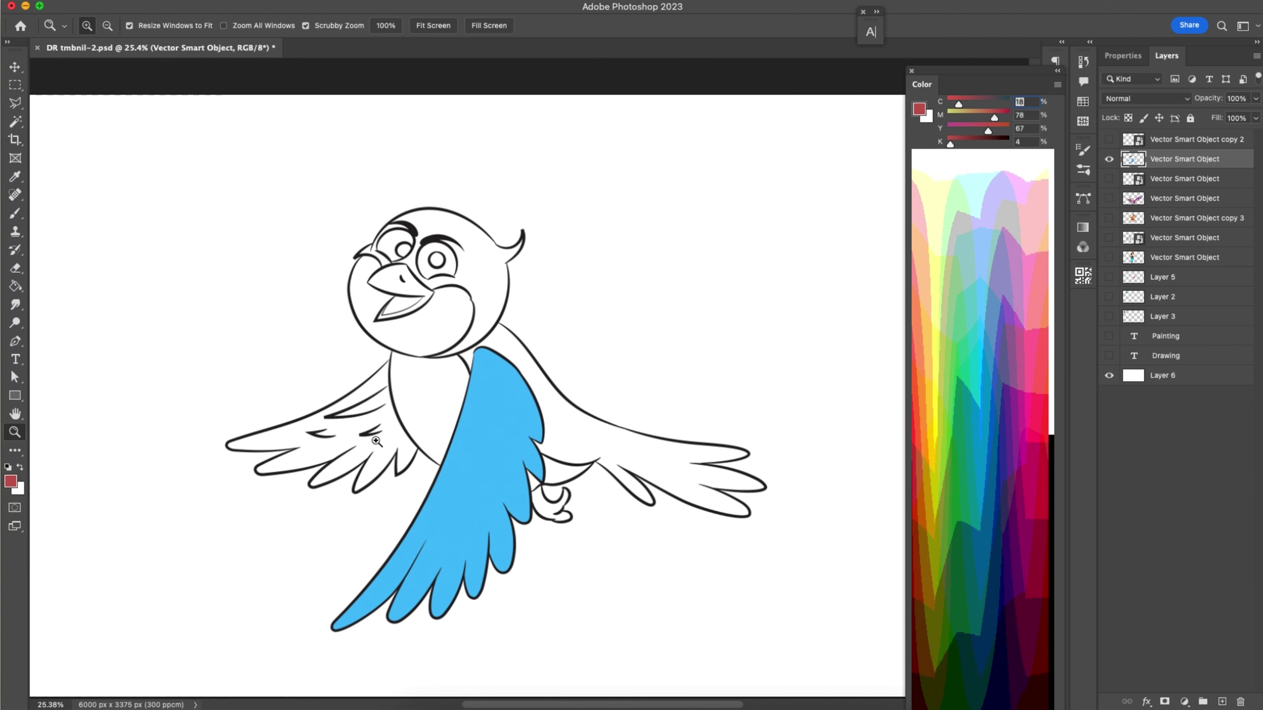
click(379, 442)
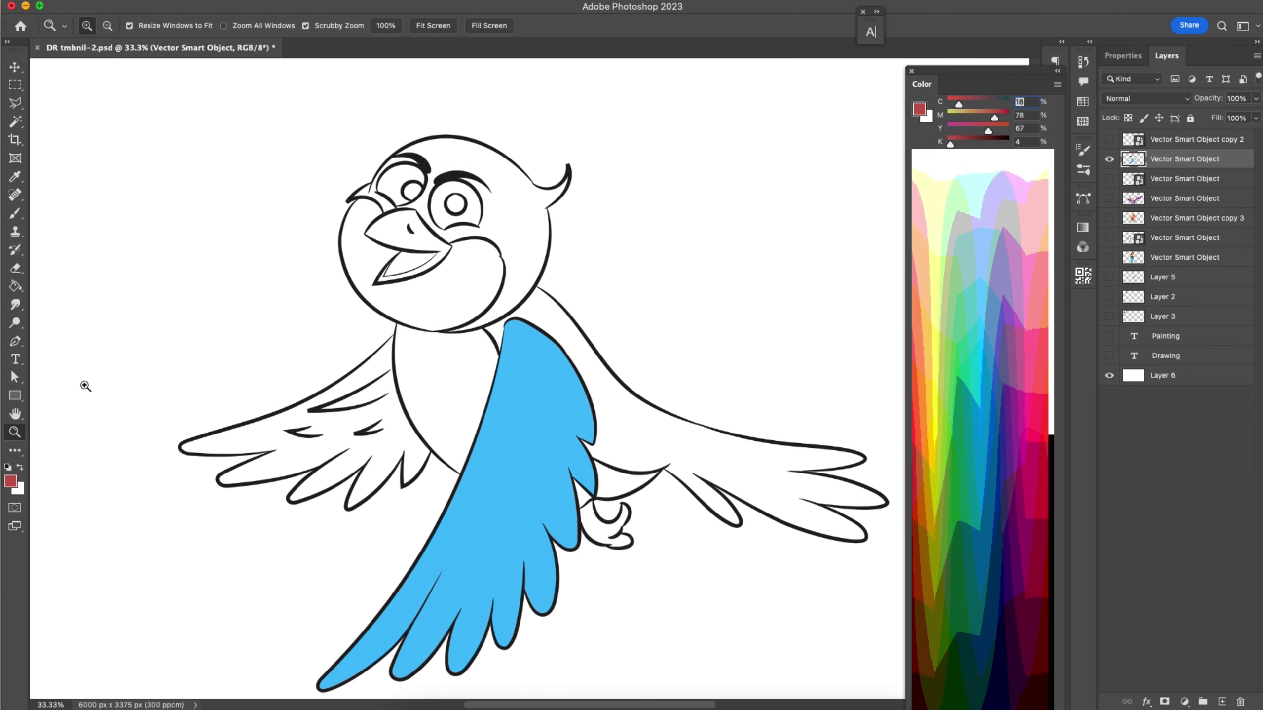
click(15, 413)
drag(356, 431, 340, 389)
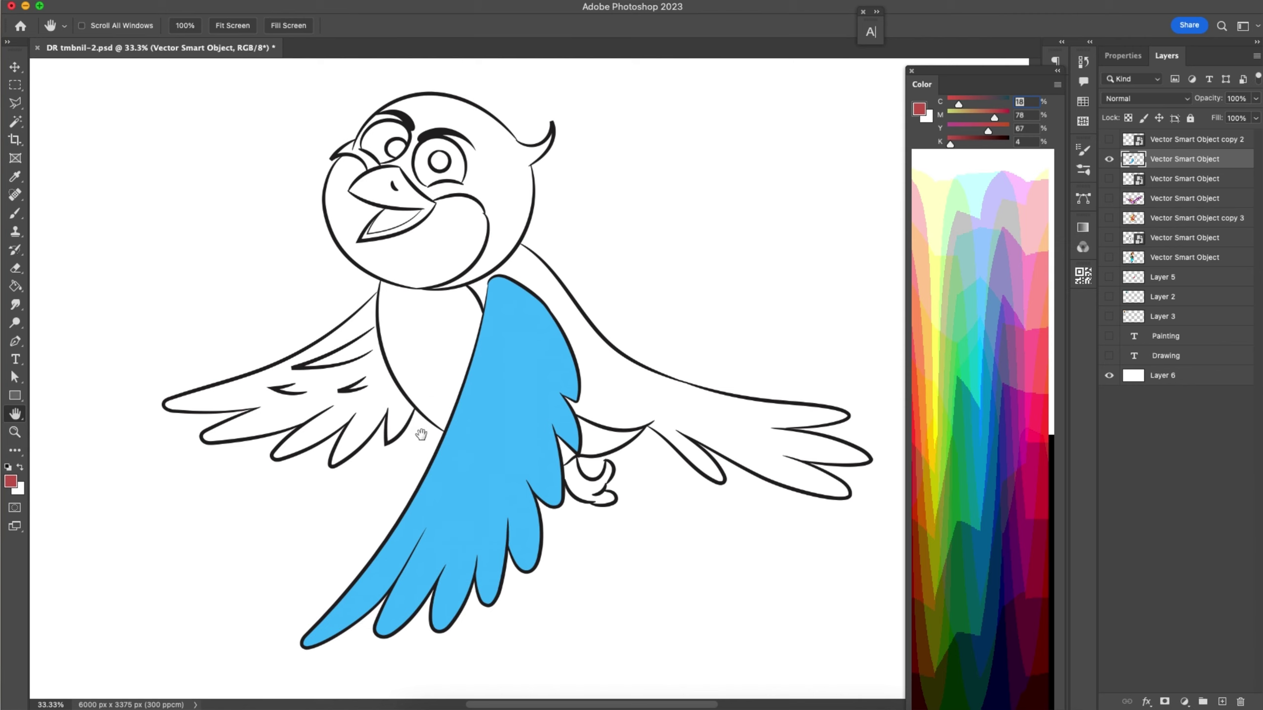
- Sample the front wing's blue as the paint colour and clear the selection
key(w)
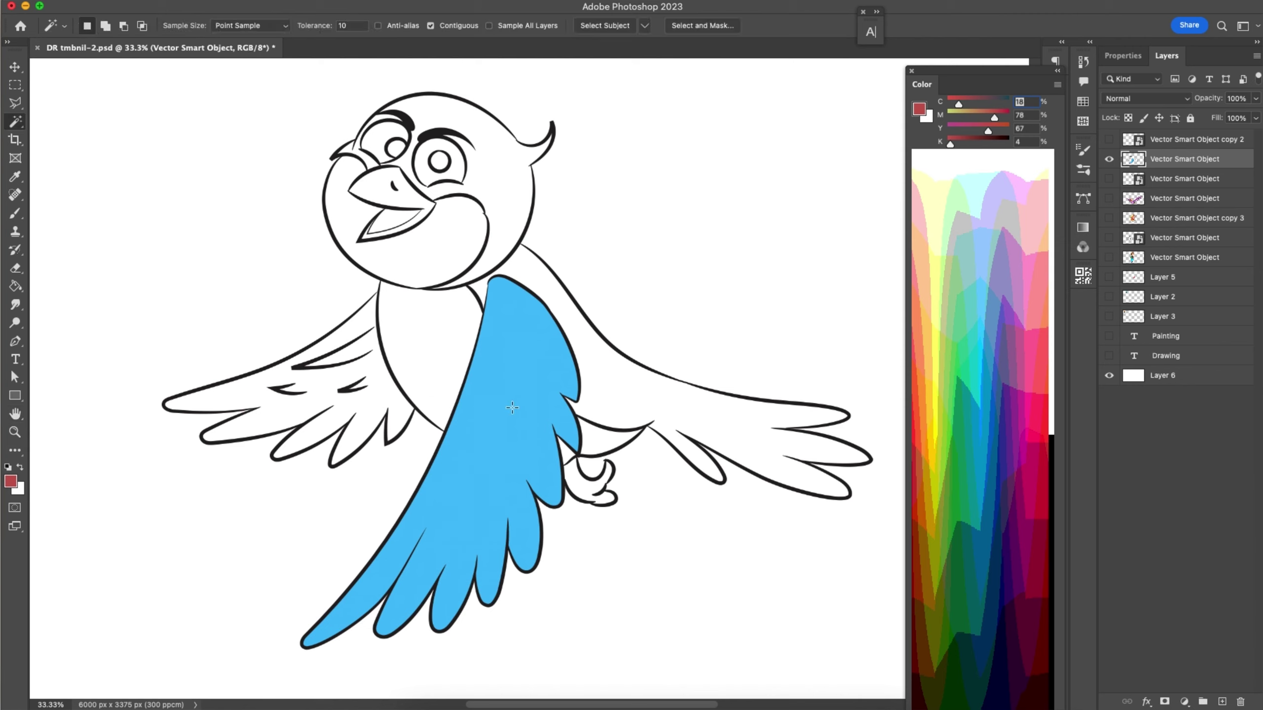
click(511, 406)
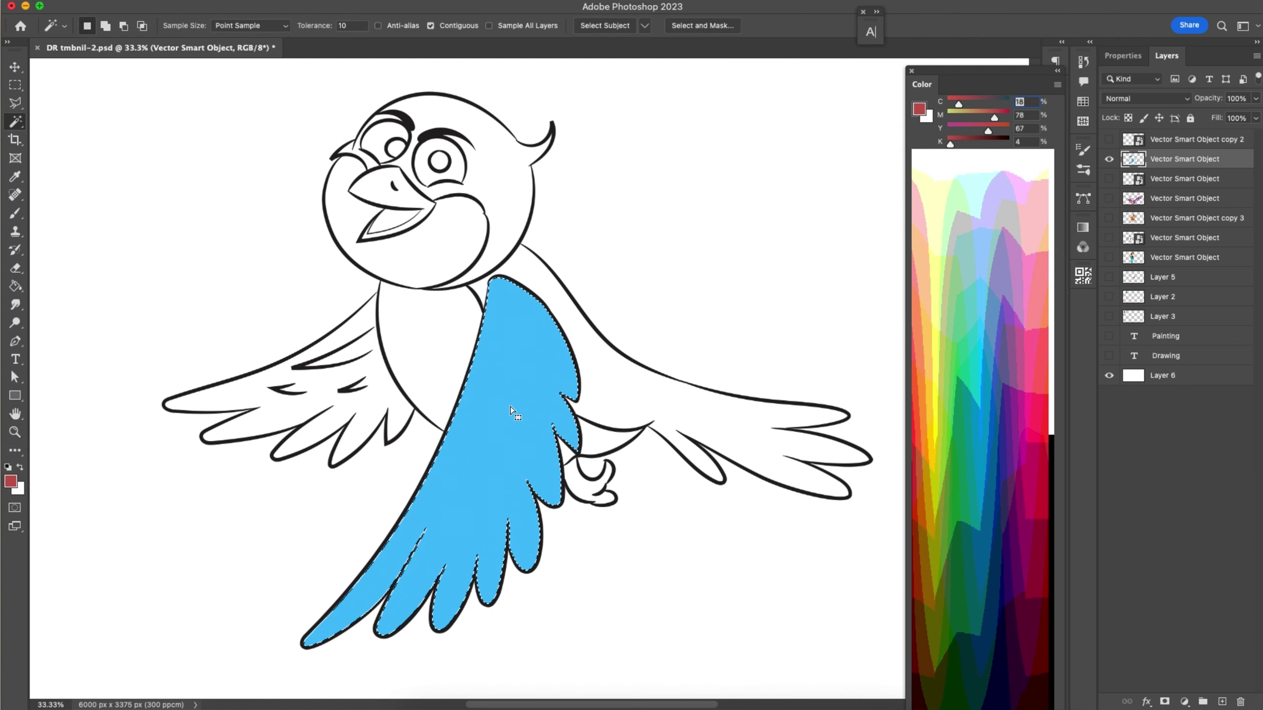
key(i)
click(500, 393)
click(501, 393)
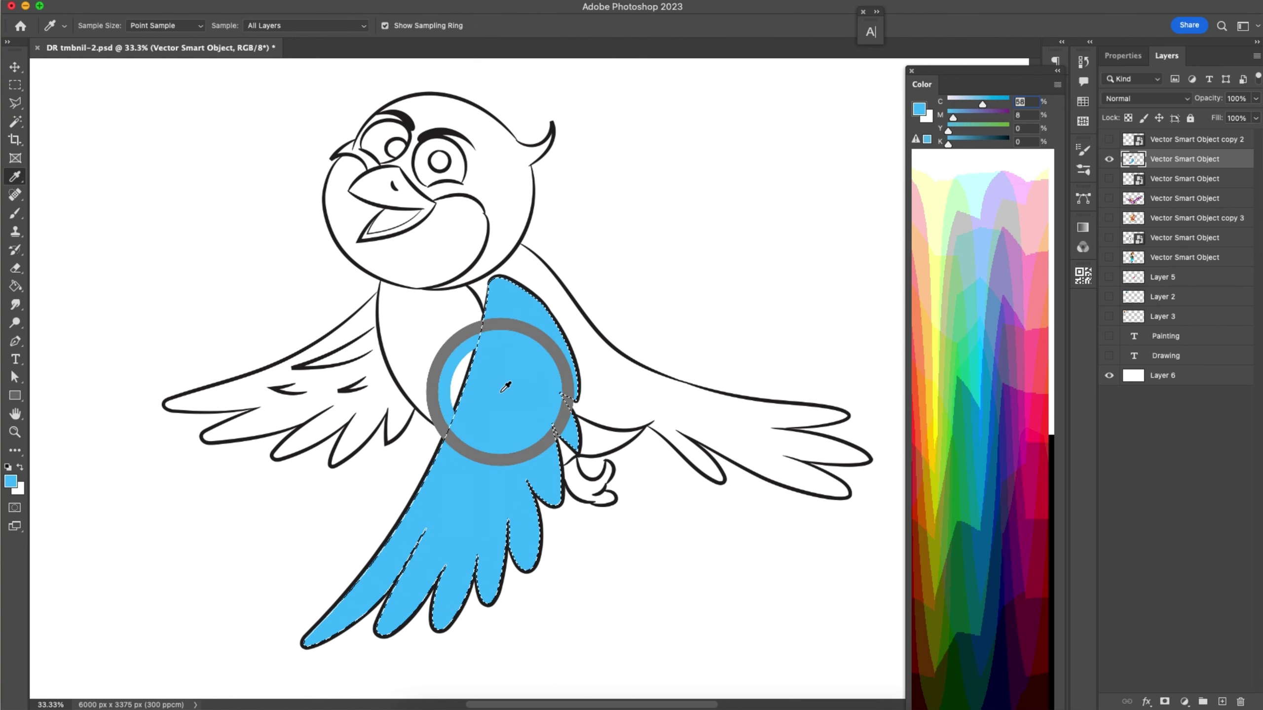
key(g)
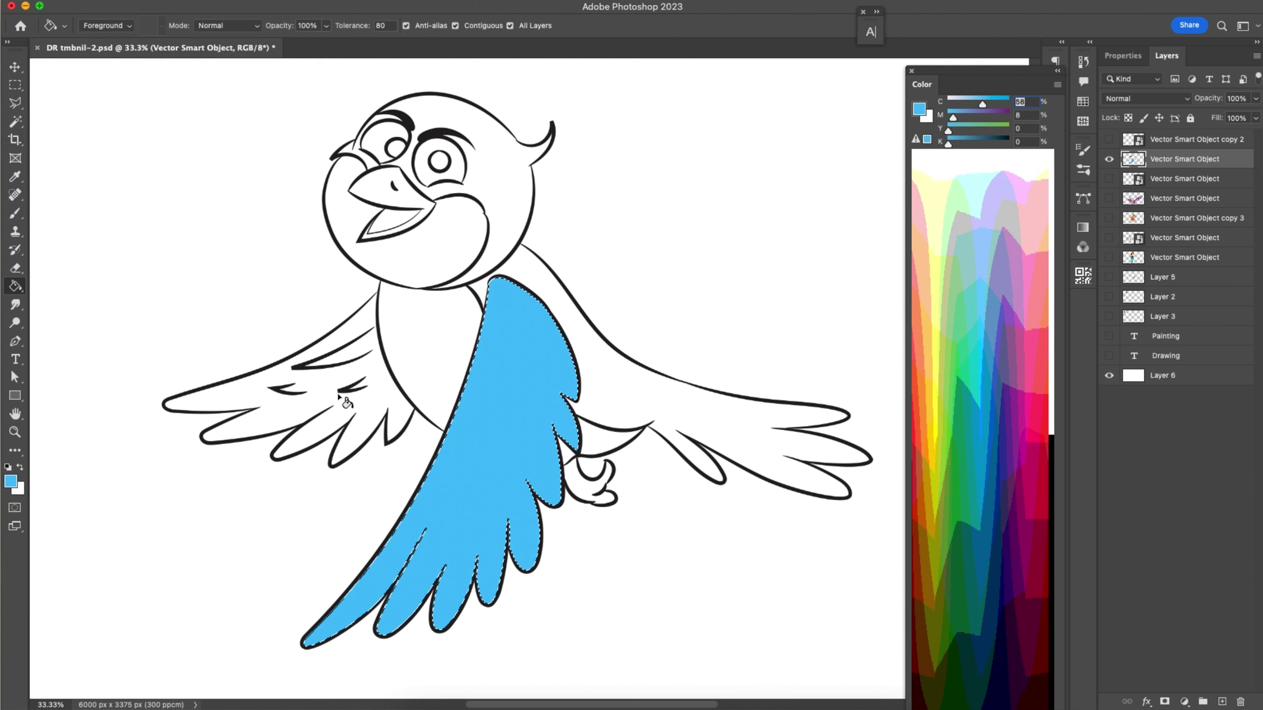
key(super+d)
- Fill the left wing, right wing, the gaps beside the foot and the head area with that blue
click(323, 391)
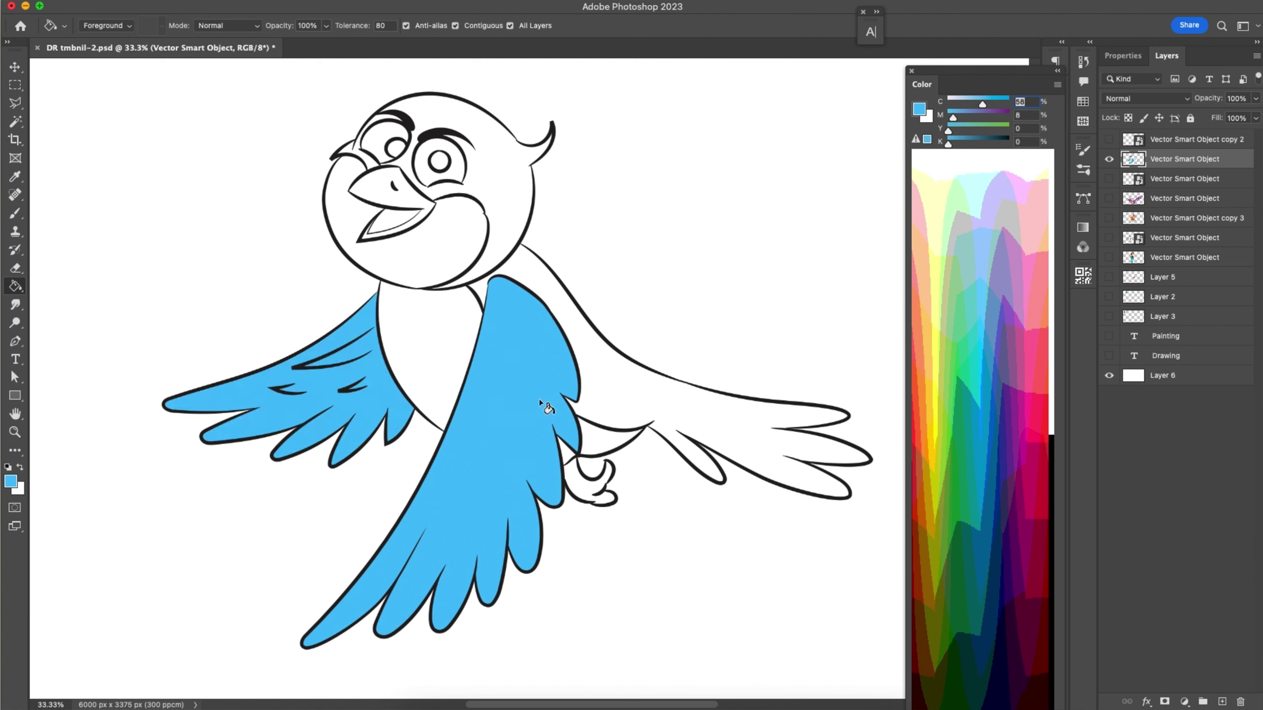
click(653, 402)
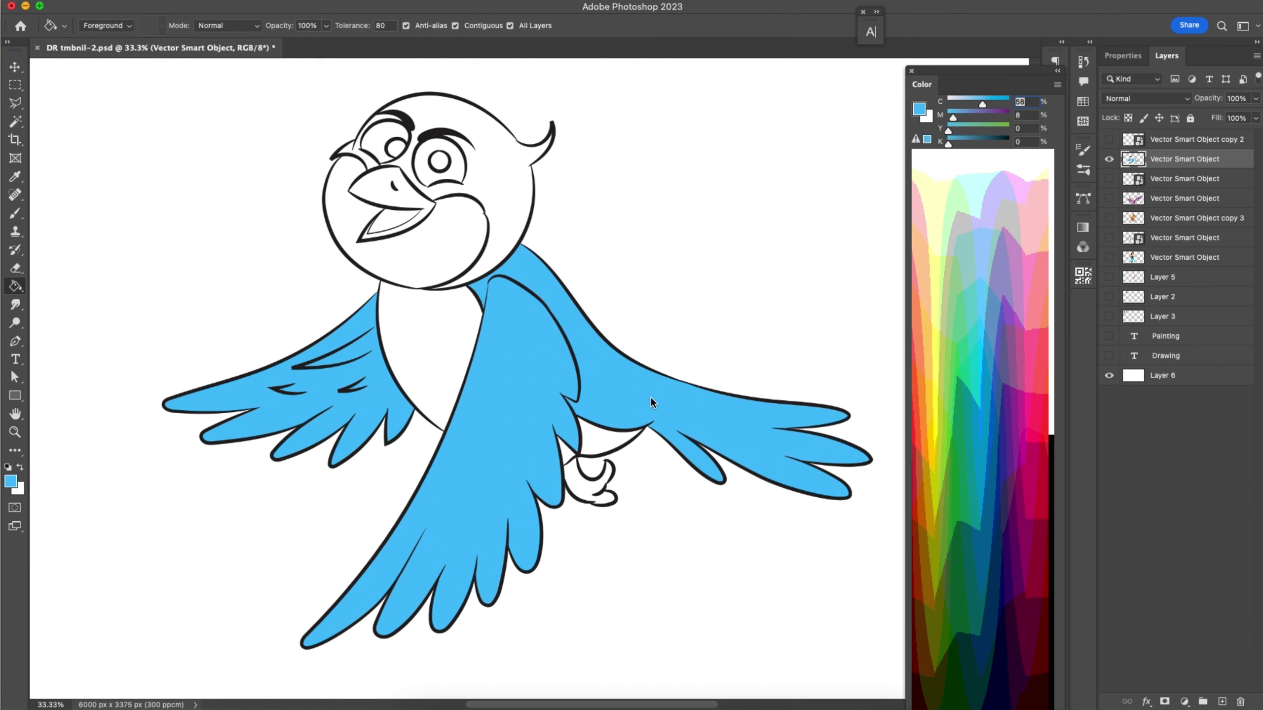
click(600, 439)
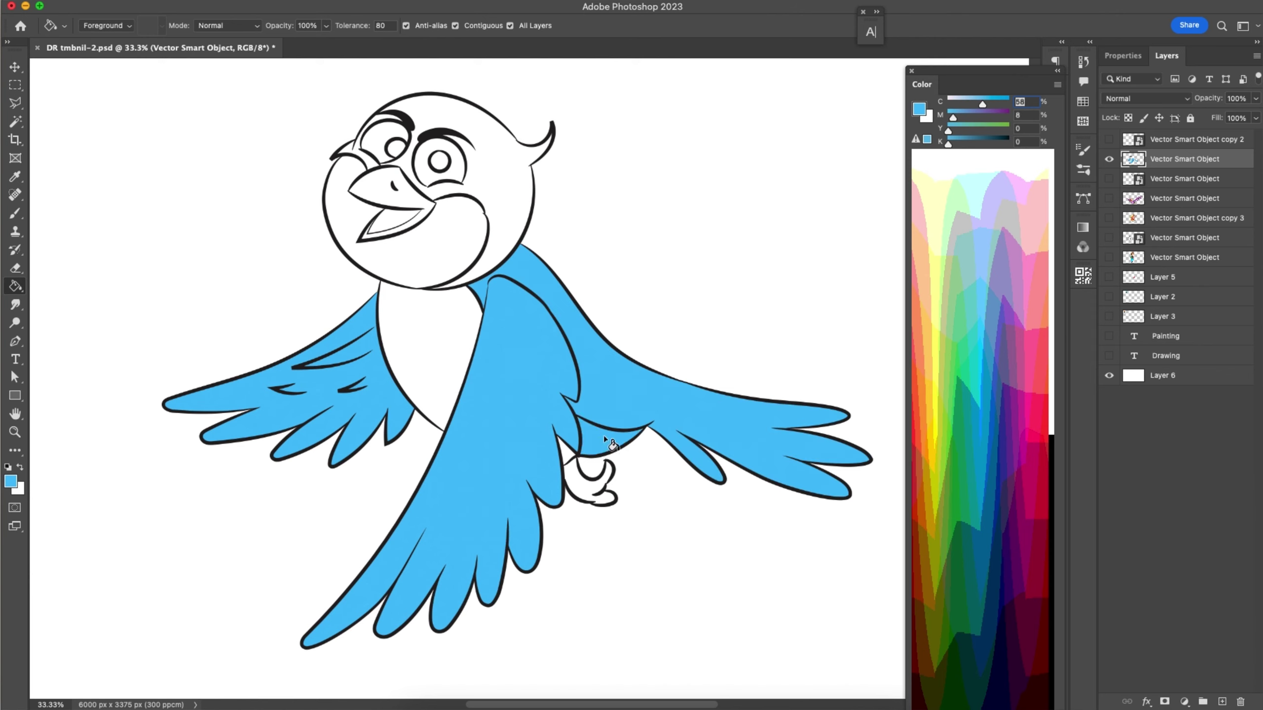
click(569, 450)
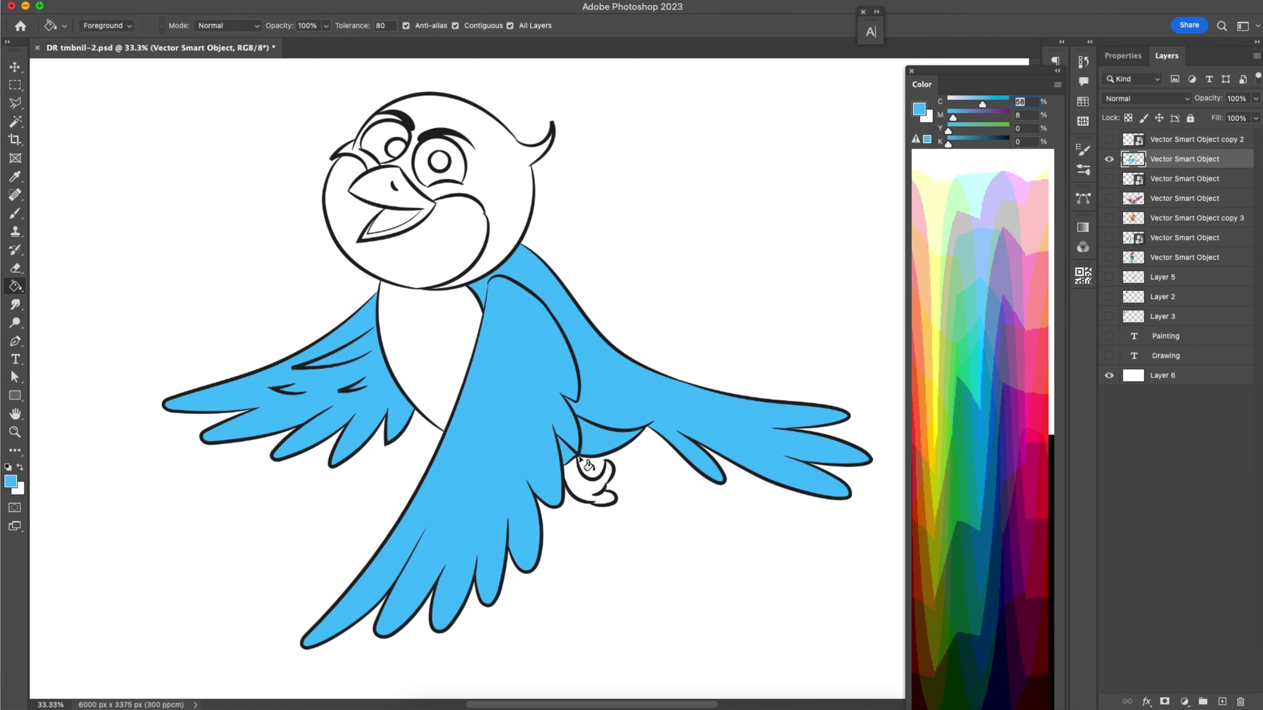
click(515, 172)
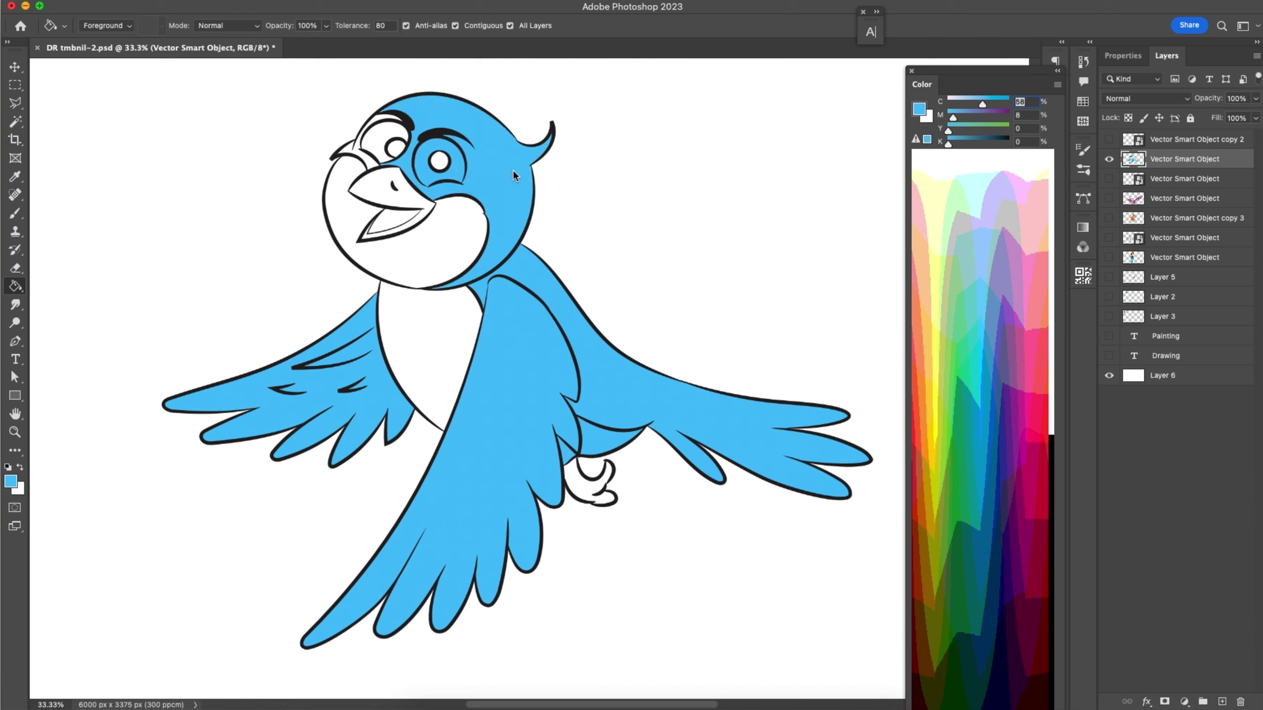
- Fill the gap by the left eye blue, the chest pale yellow, and the beak and foot orange
click(372, 166)
click(939, 190)
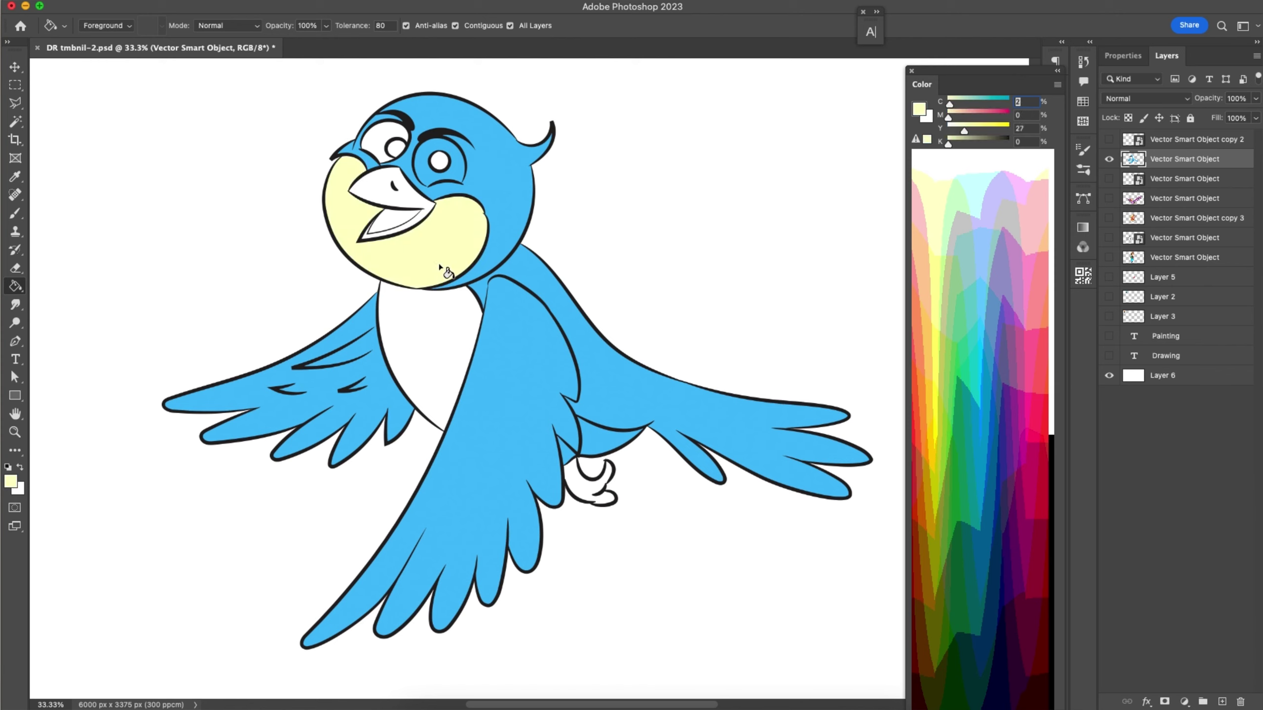
click(470, 326)
click(927, 408)
click(408, 202)
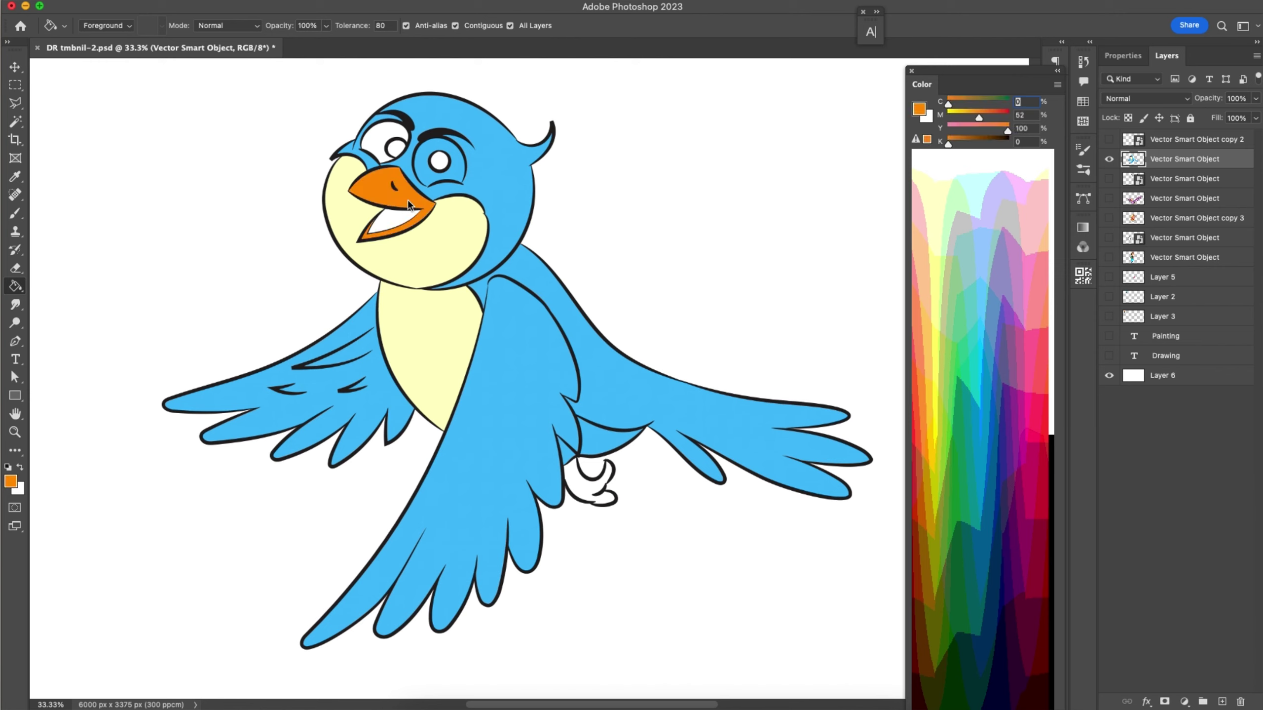
click(588, 490)
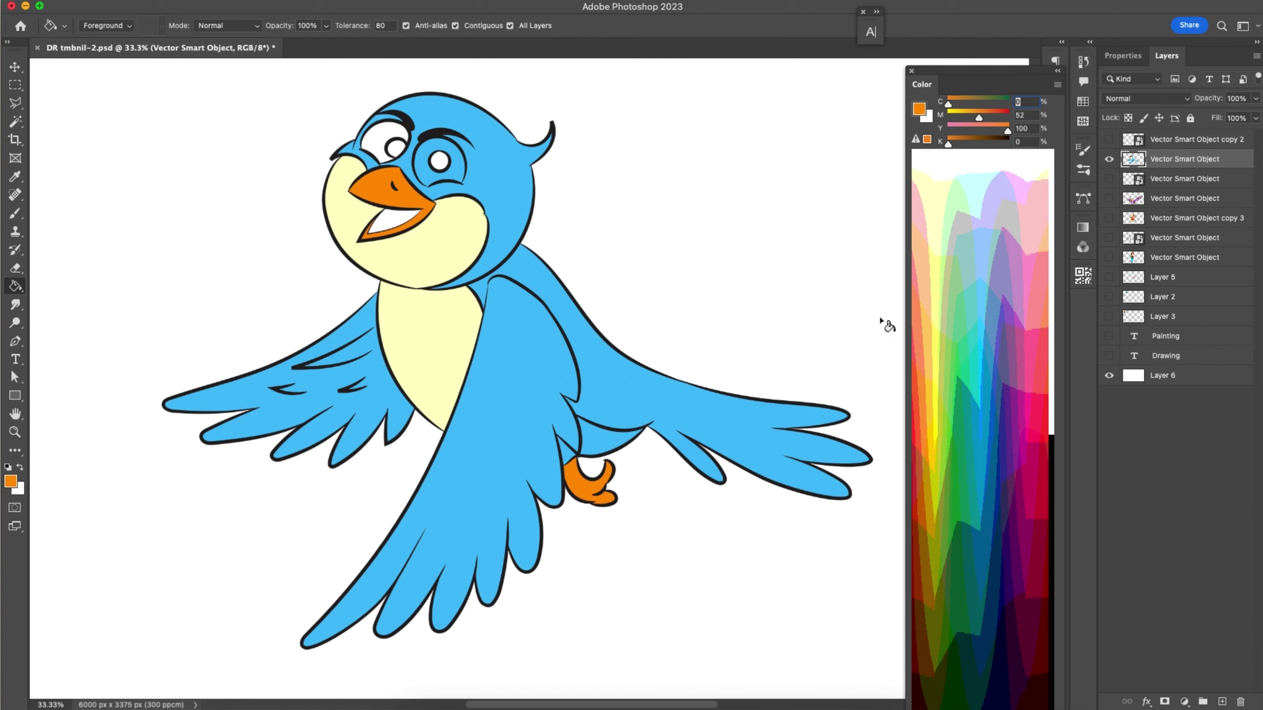
- Fill the inside of the mouth bright red, replacing an initial dark red fill
click(1046, 498)
click(396, 221)
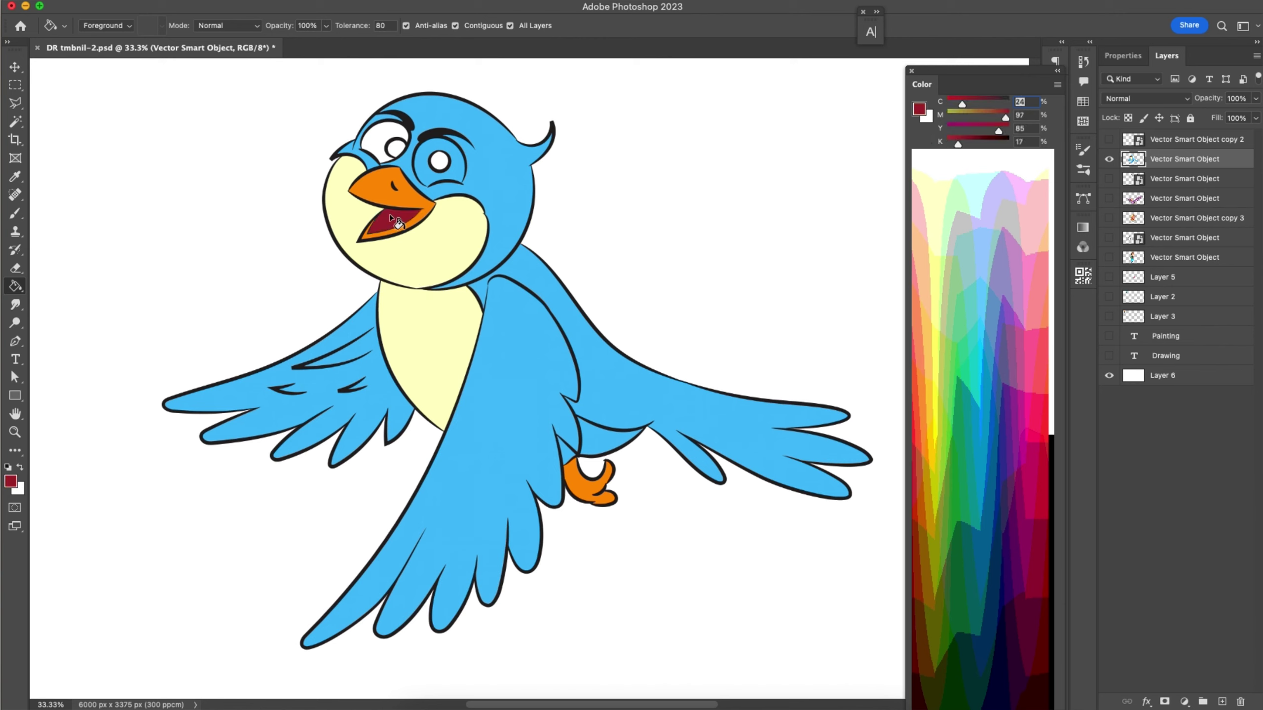
key(ctrl+z)
click(1052, 426)
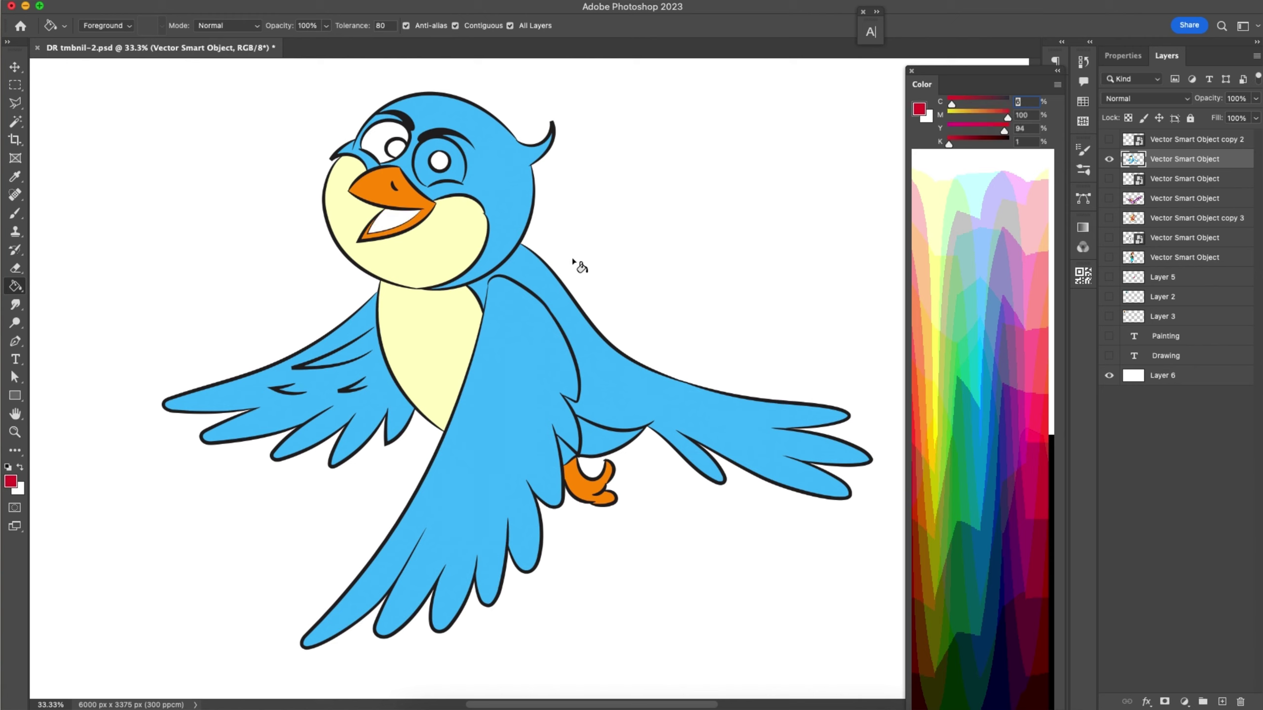
click(403, 223)
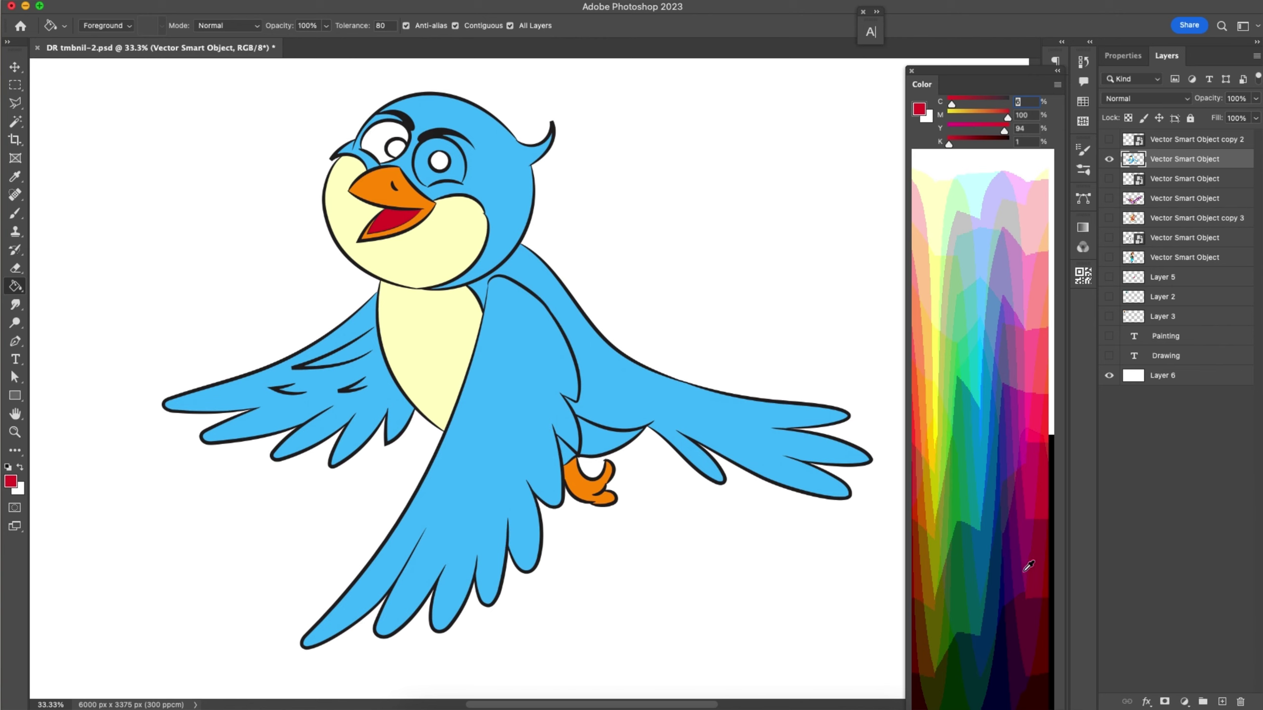
- Set the paint colour to black and fill the pupil black
click(1053, 456)
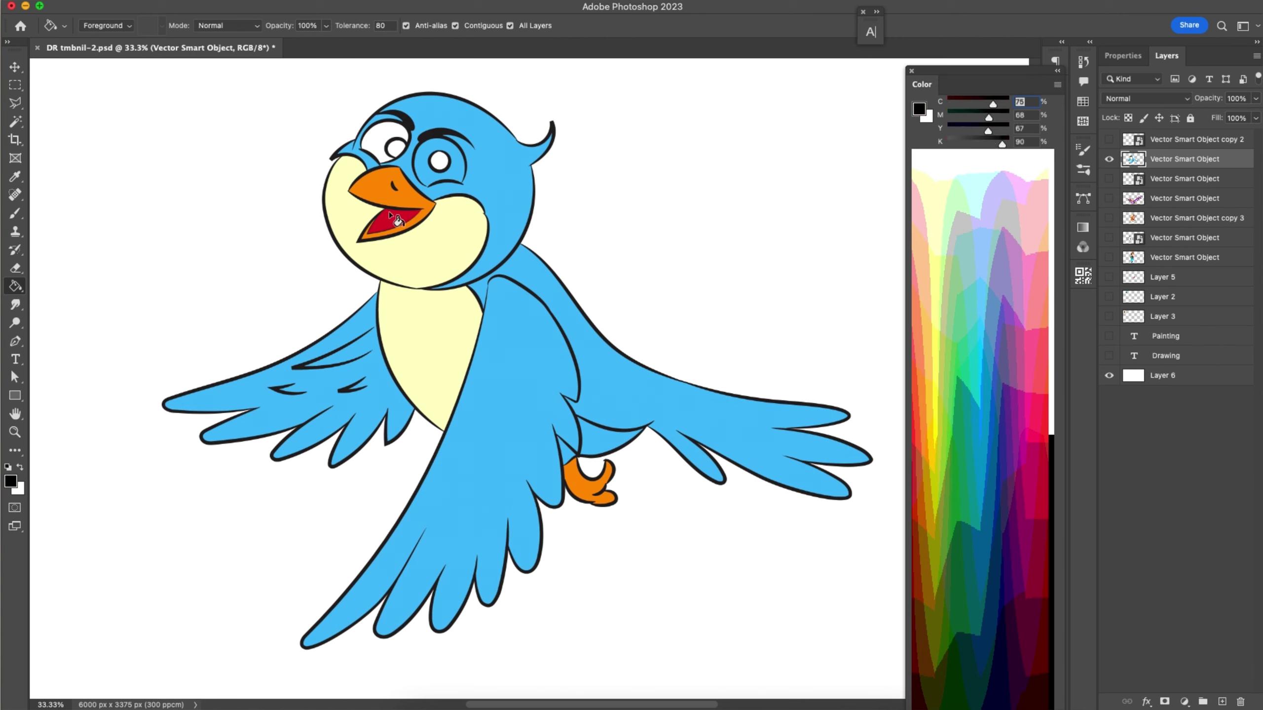
click(399, 151)
key(b)
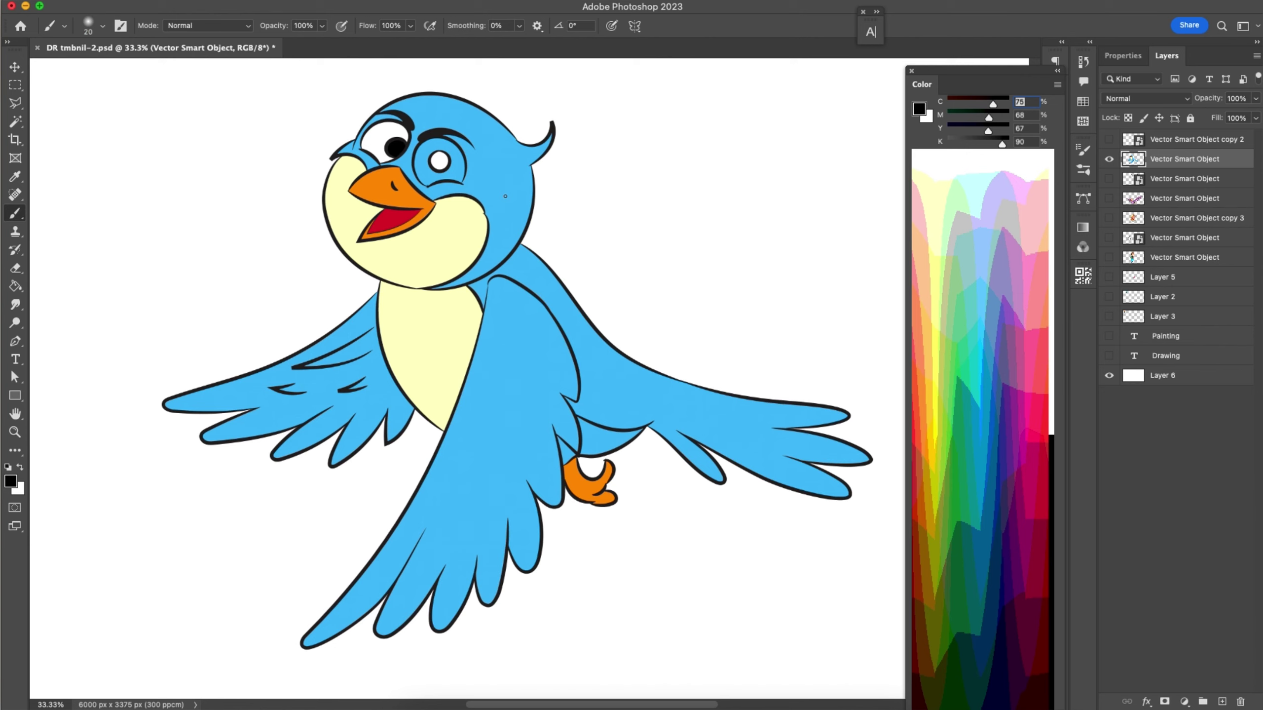
key(i)
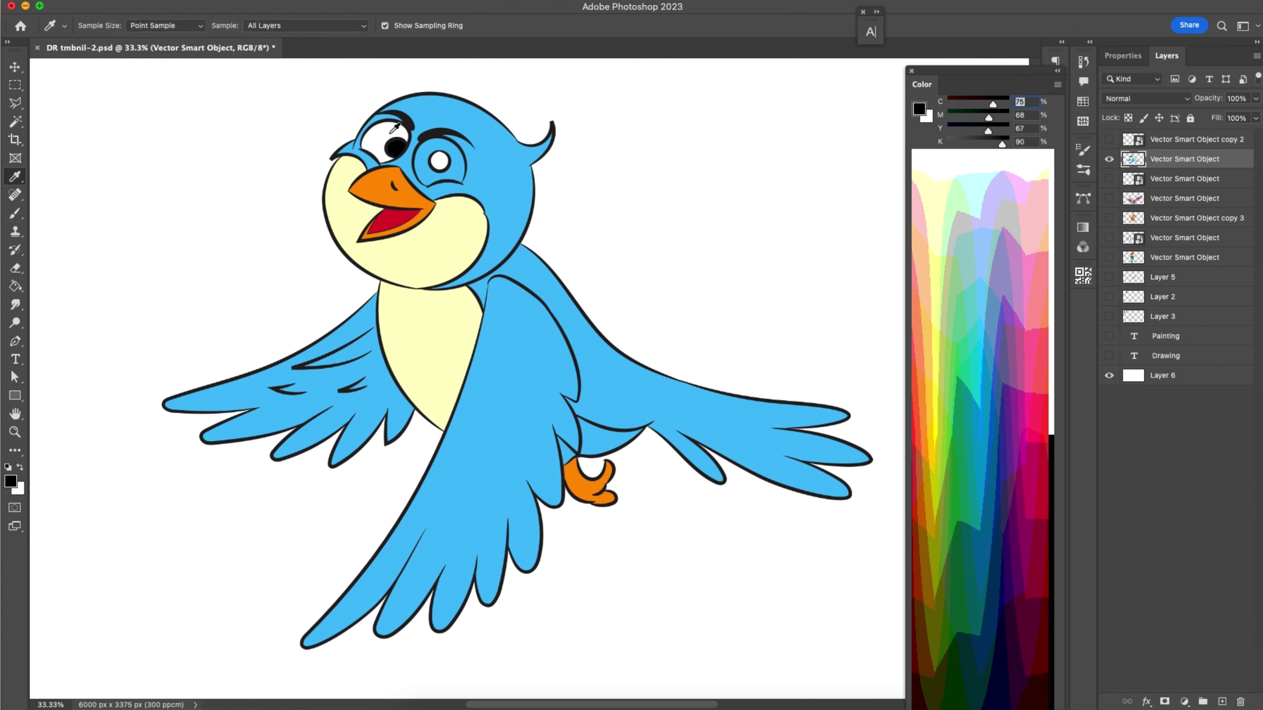
key(g)
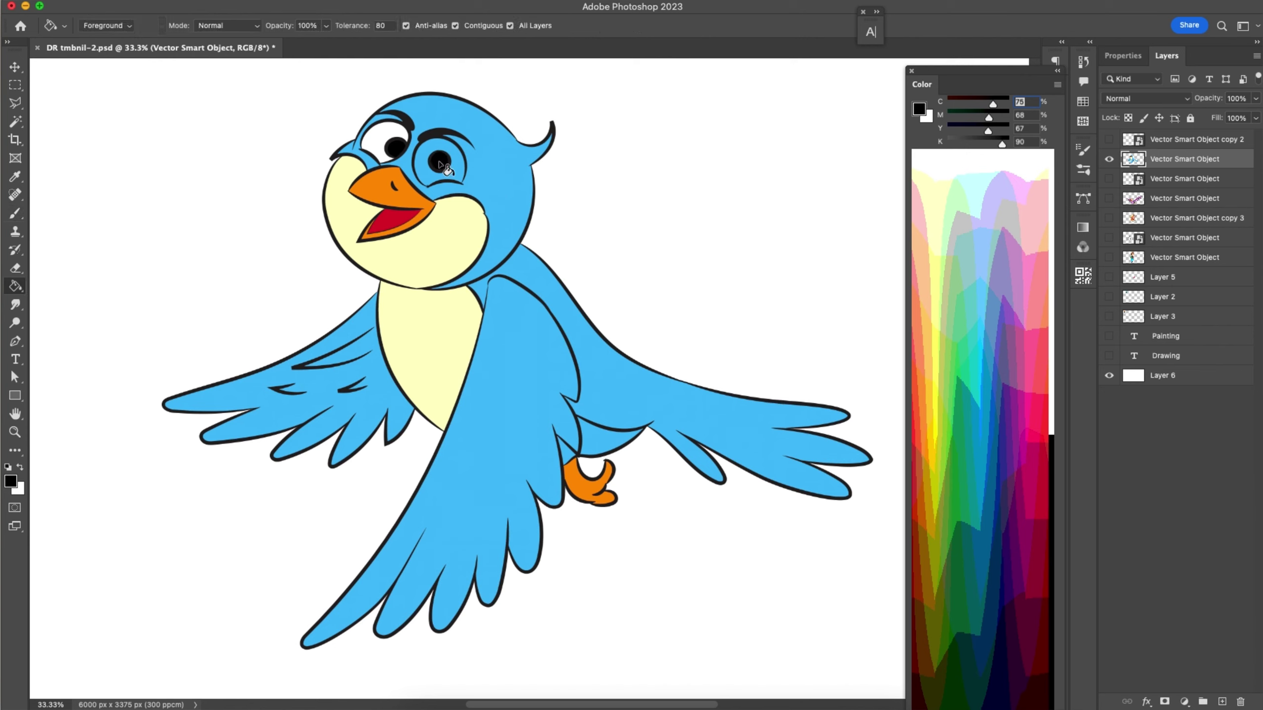
key(w)
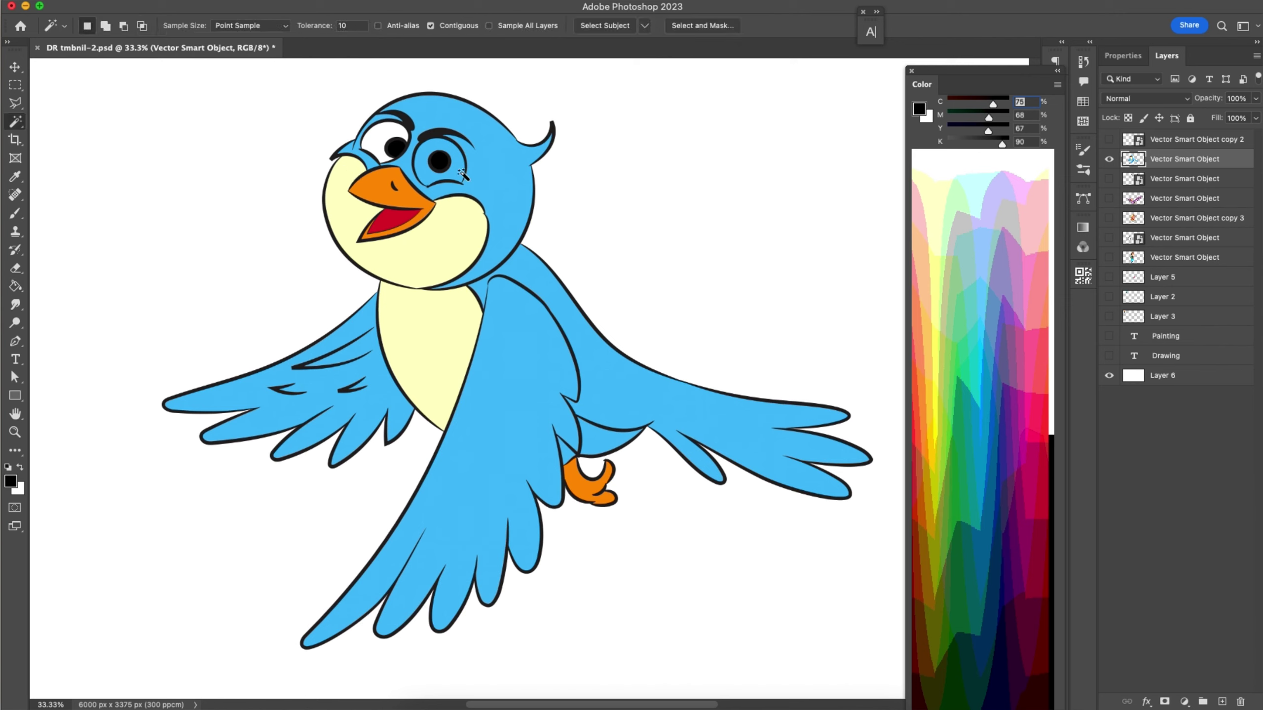
key(g)
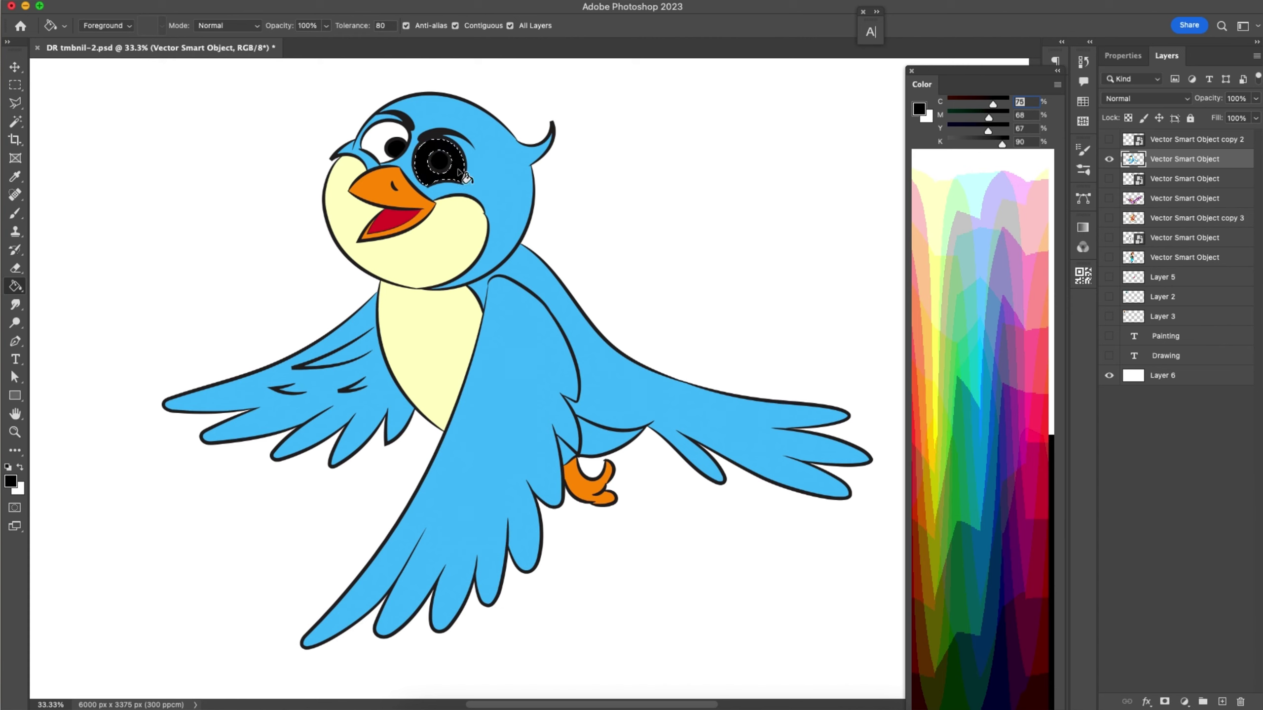
- Sample white from the eye, fill the selected eyeball area white, and deselect
key(i)
click(383, 138)
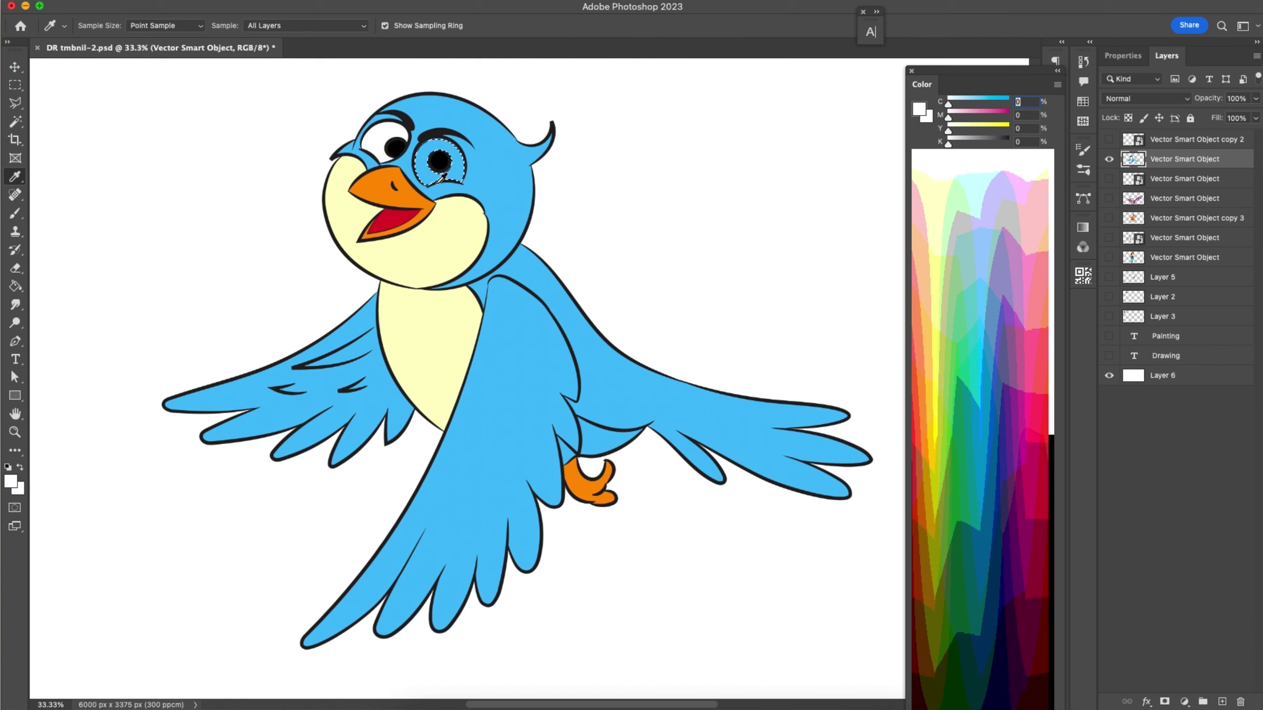
key(g)
click(451, 174)
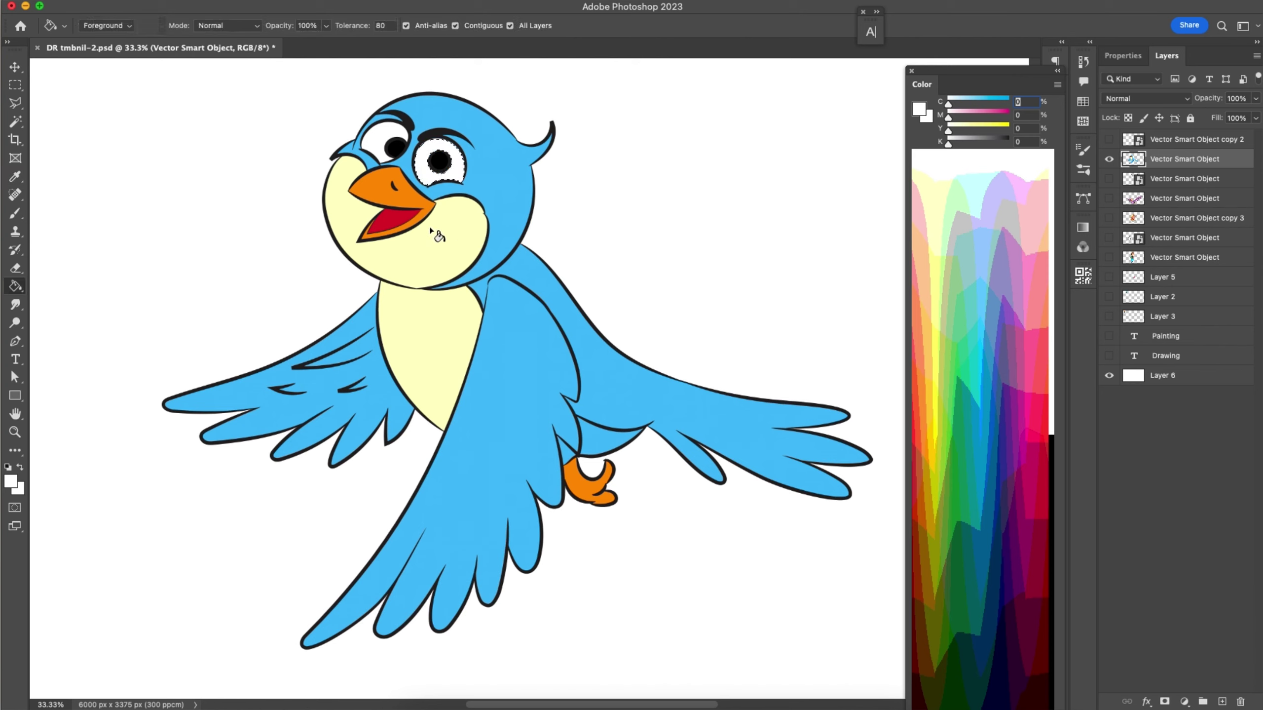
key(super+d)
- Select the front wing and set the paint colour to a deeper shade of its blue
key(w)
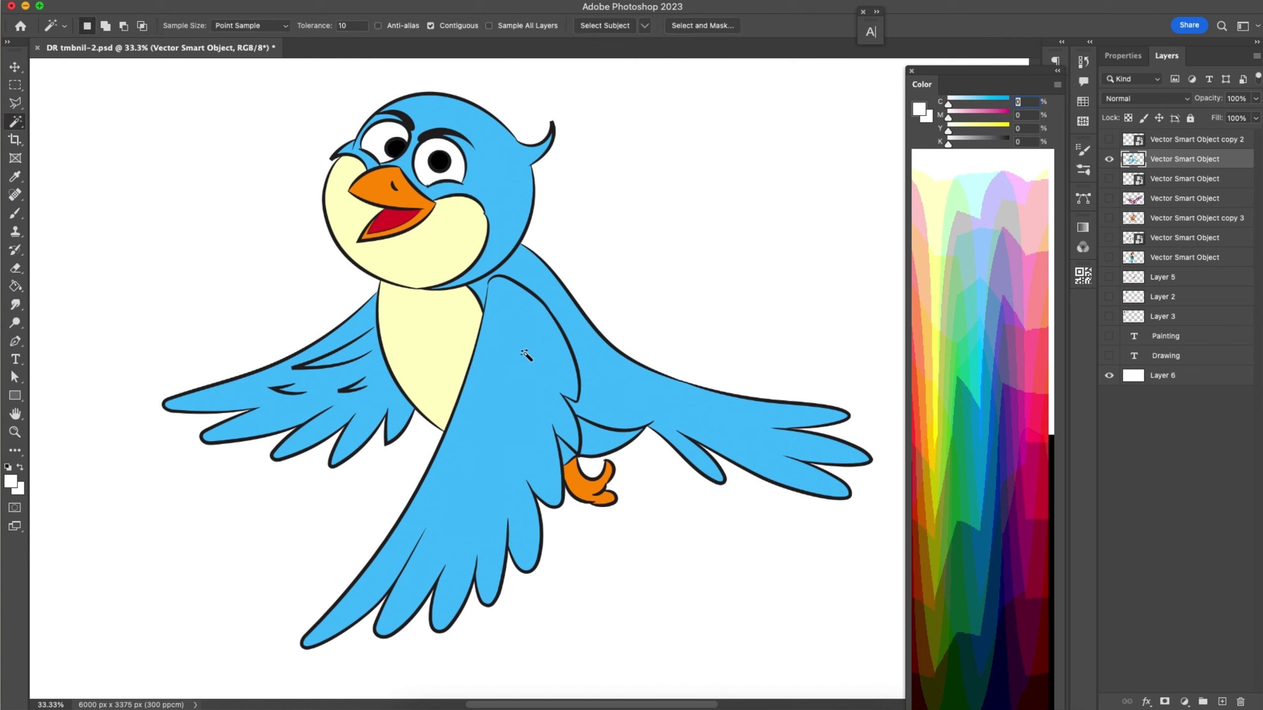
click(520, 354)
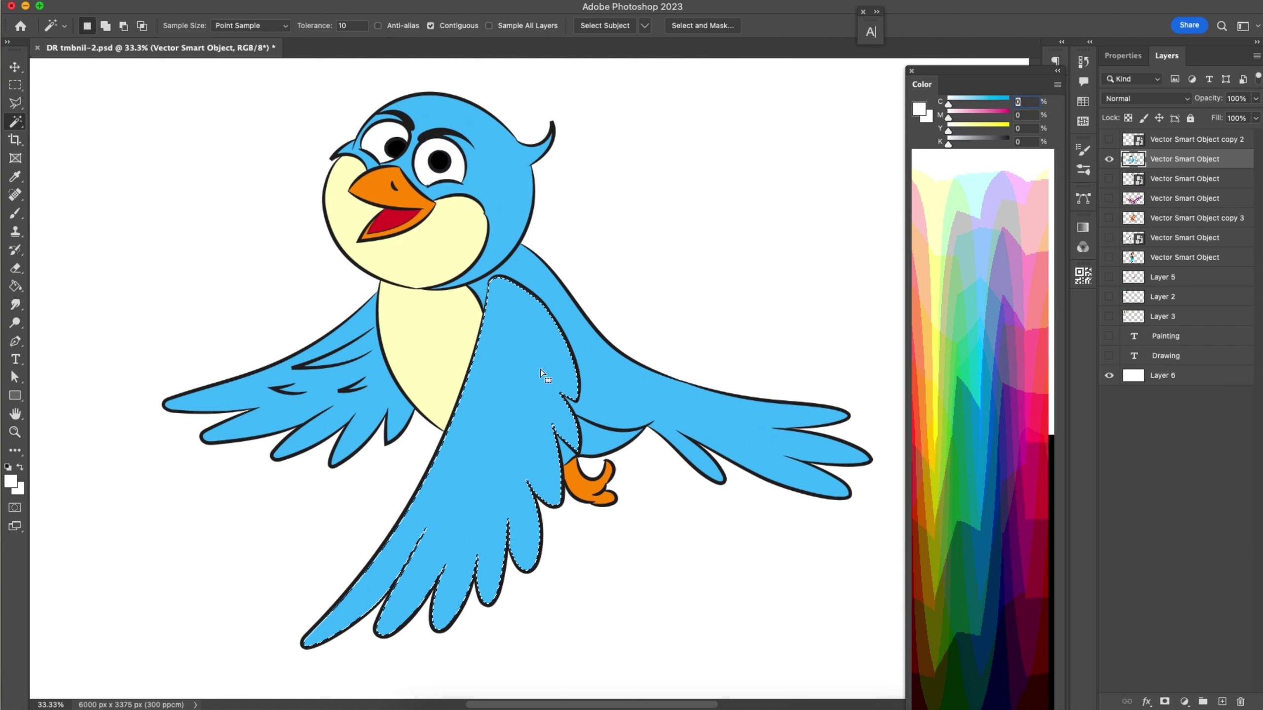
key(i)
click(556, 331)
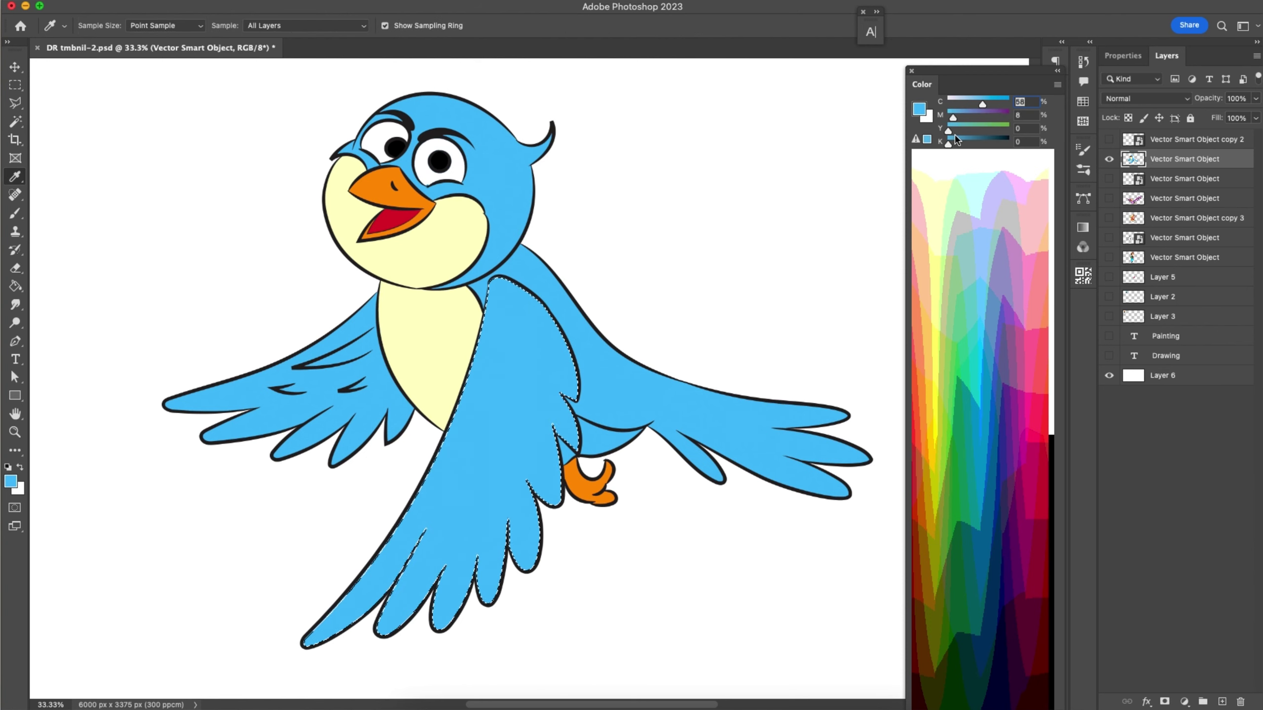
mouse_move(983, 103)
mouse_down()
mouse_move(976, 118)
mouse_move(994, 107)
mouse_up()
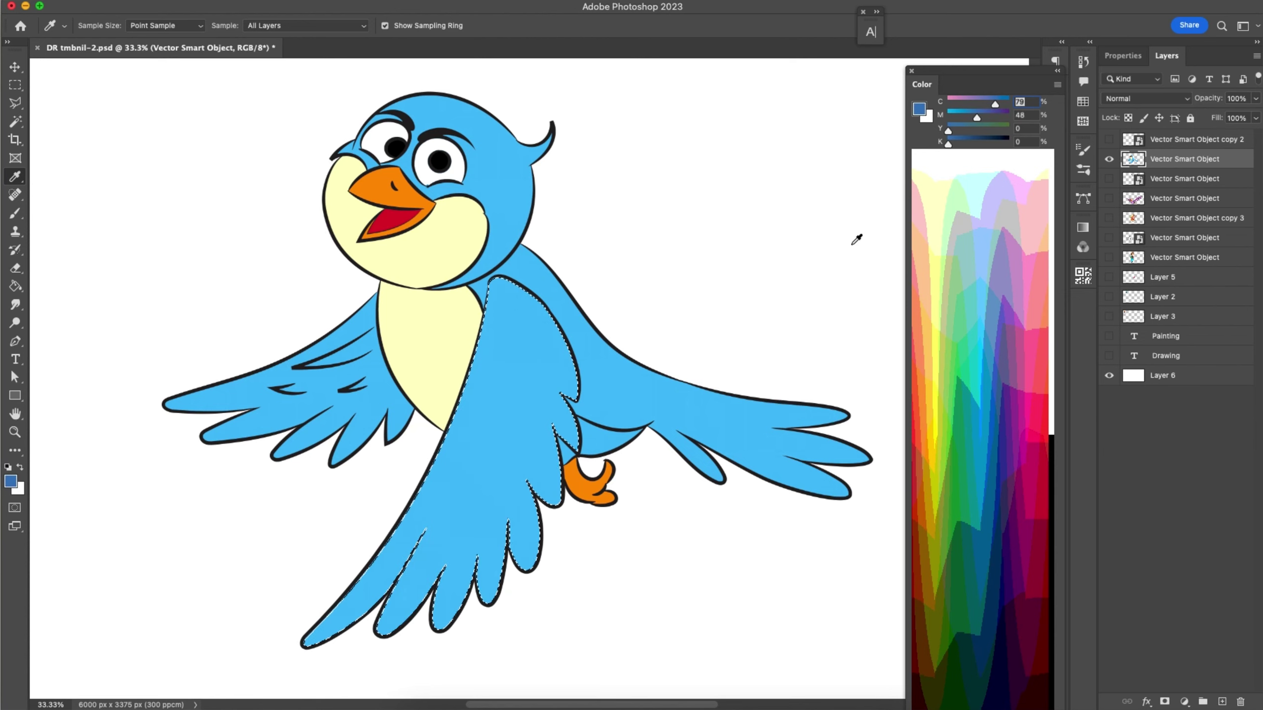
- Paint the darker blue with an enlarged brush along the front wing's right edge and lower feathers
key(b)
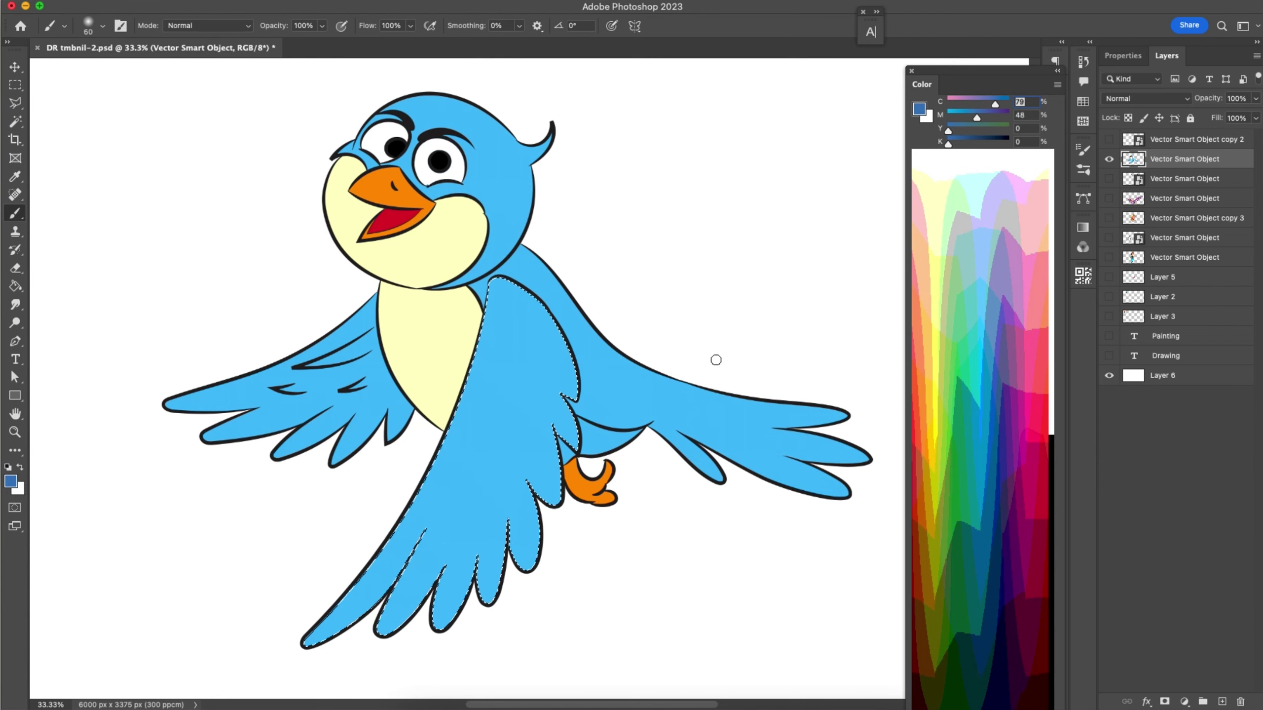
key(bracketright)
key(bracketright)
key(bracketright)
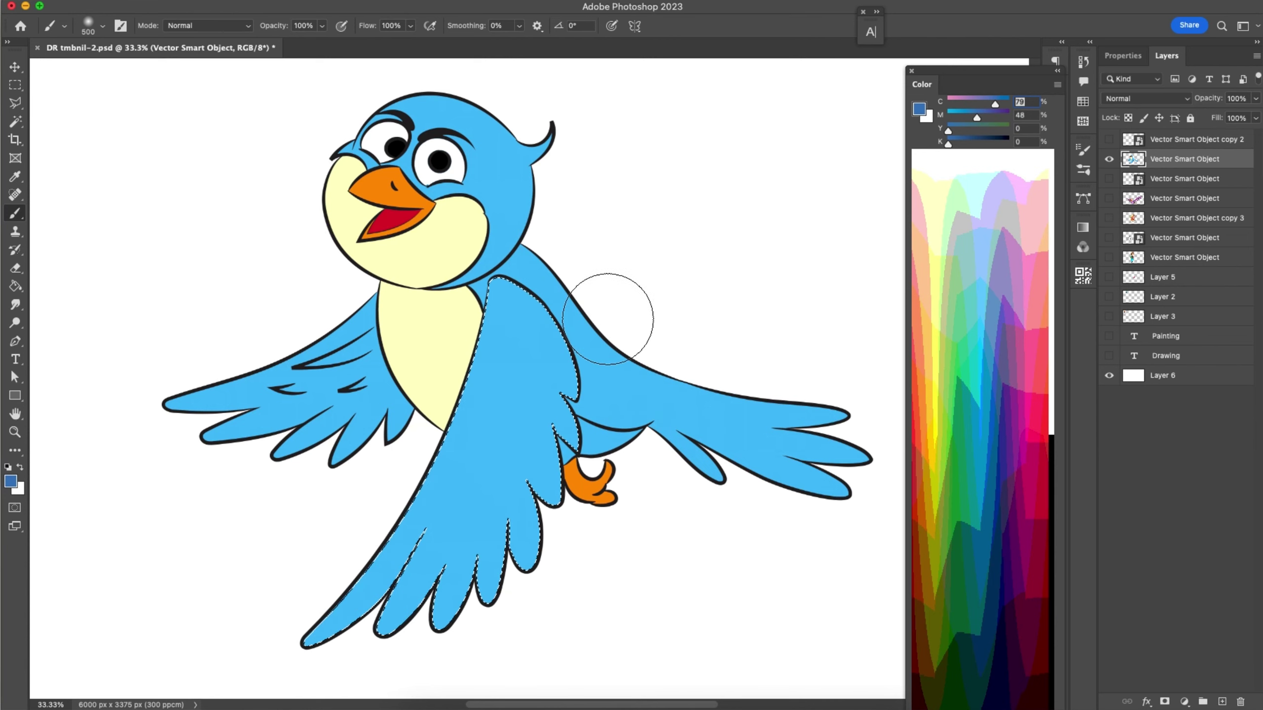
key(bracketright)
key(bracketright)
mouse_move(627, 438)
mouse_down()
mouse_move(536, 578)
mouse_move(592, 480)
mouse_up()
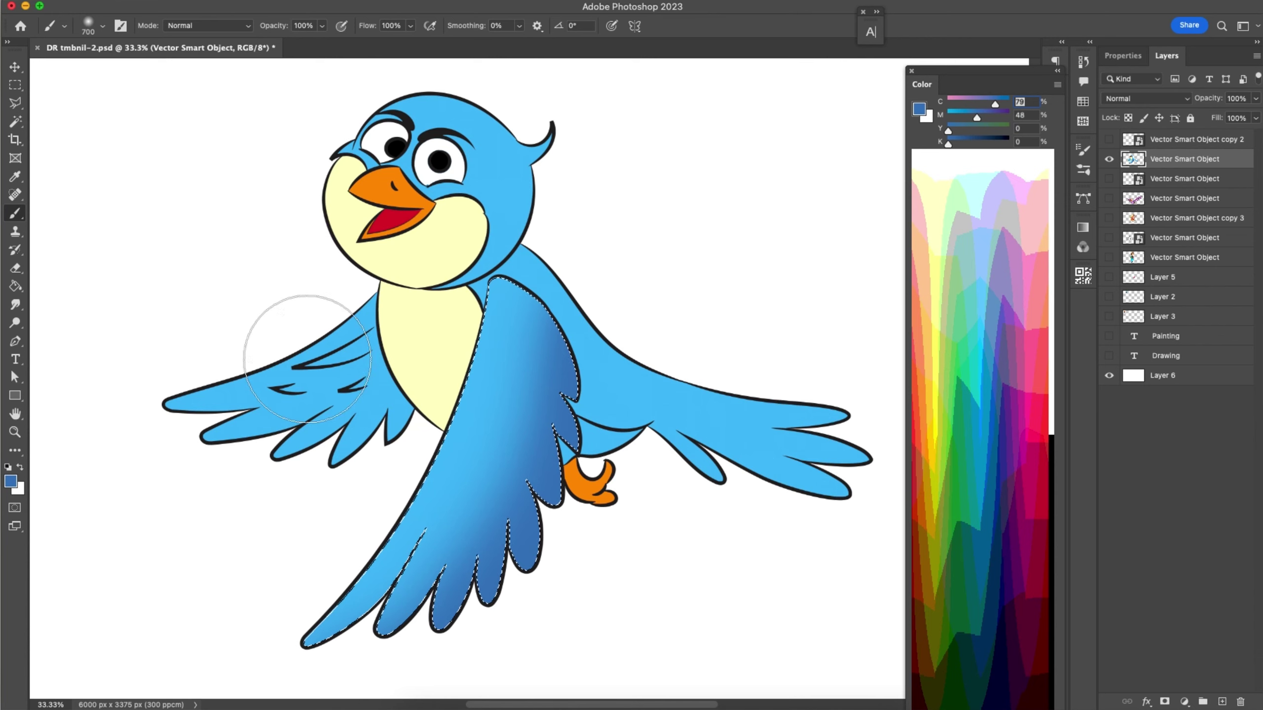
- Shade the left wing's tip and lower feathers darker blue within its selection
key(ctrl+d)
key(w)
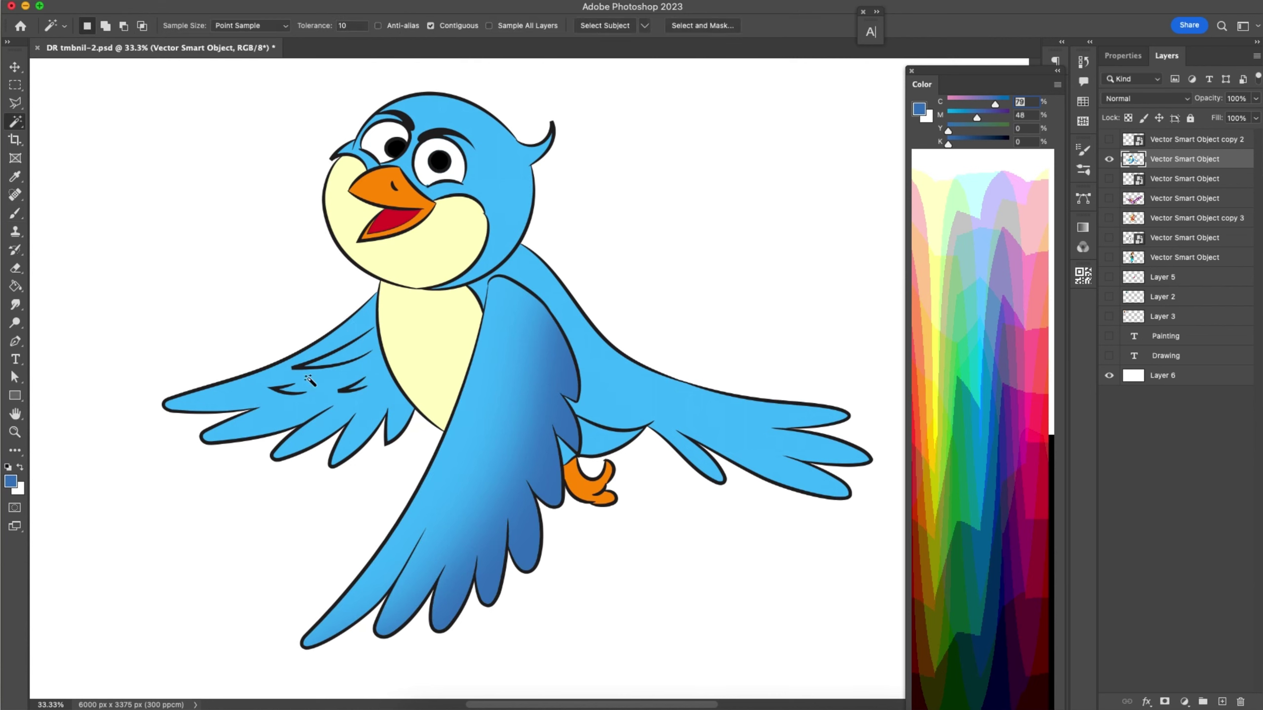
click(304, 412)
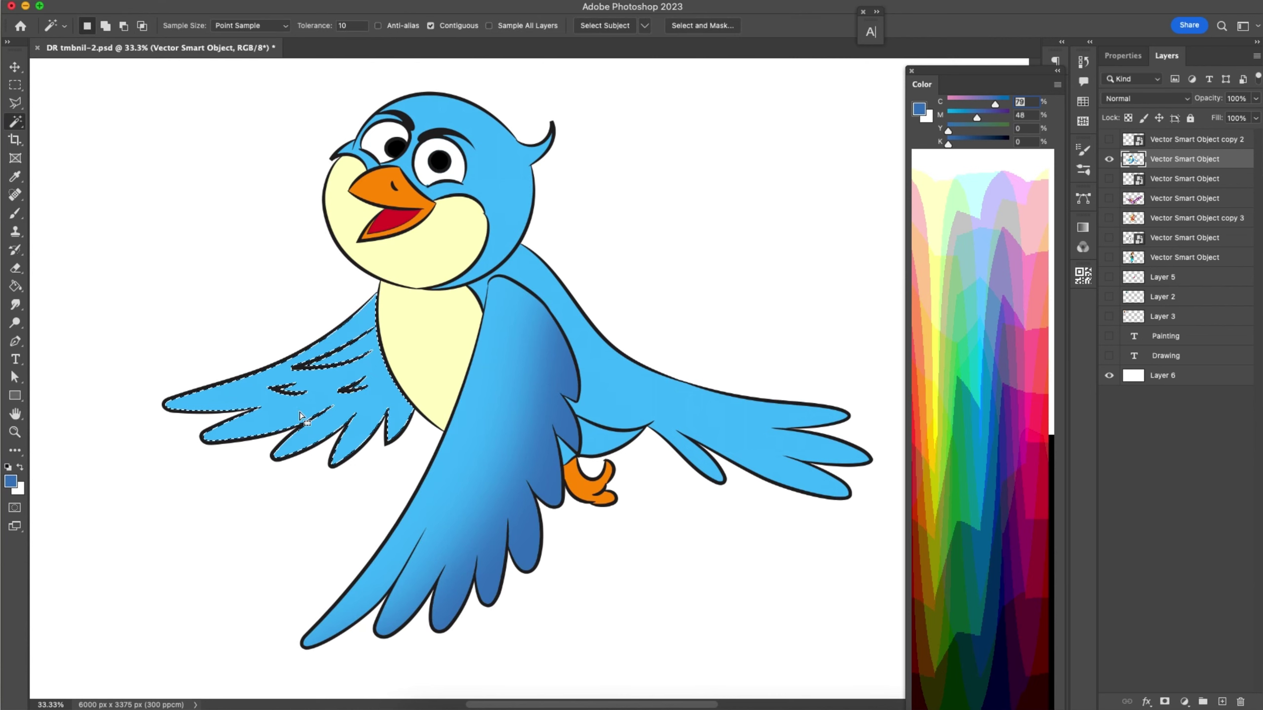
key(b)
mouse_move(206, 436)
mouse_down()
mouse_move(180, 437)
mouse_move(395, 479)
mouse_up()
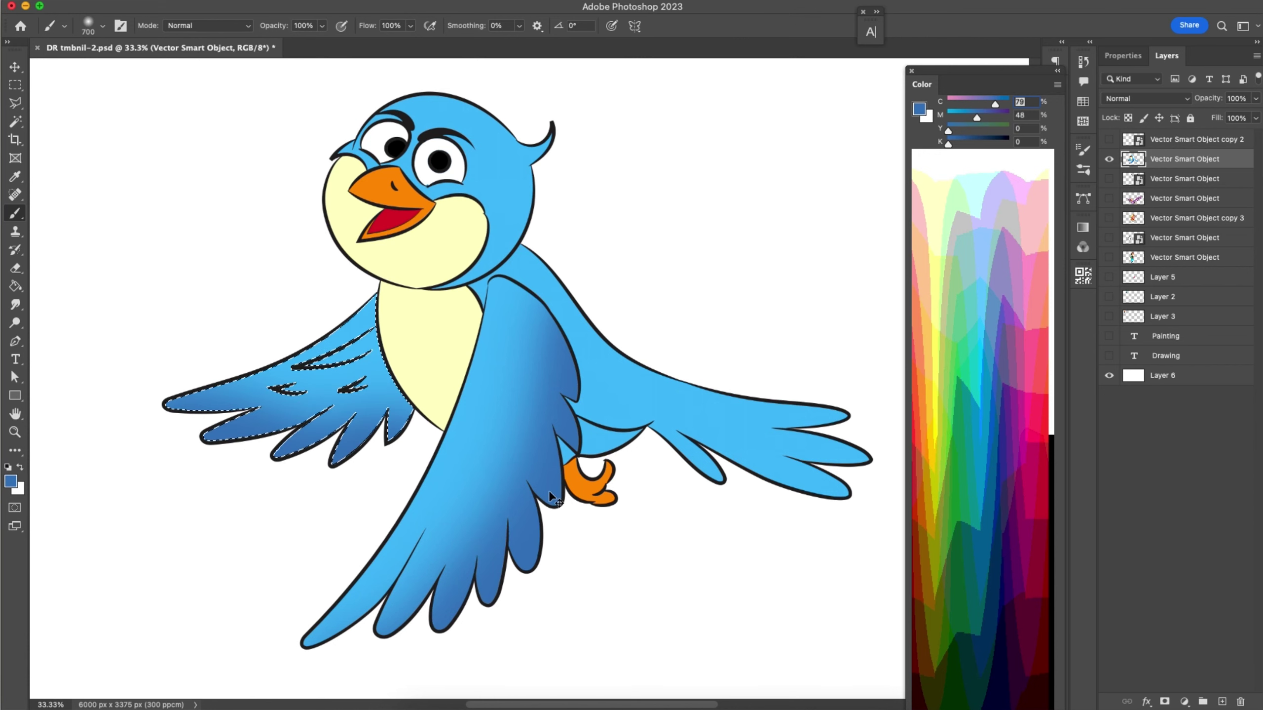
key(ctrl+d)
- Select the right wing and darken its feather tips
key(w)
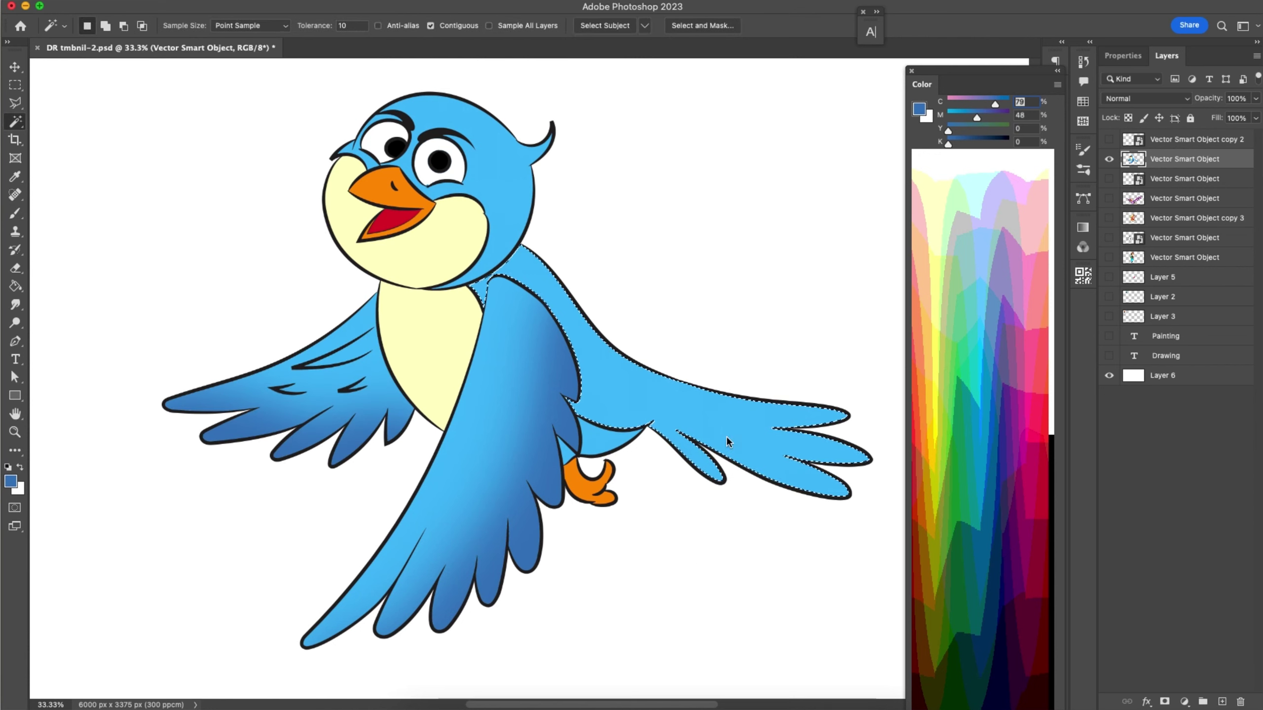
click(703, 460)
key(b)
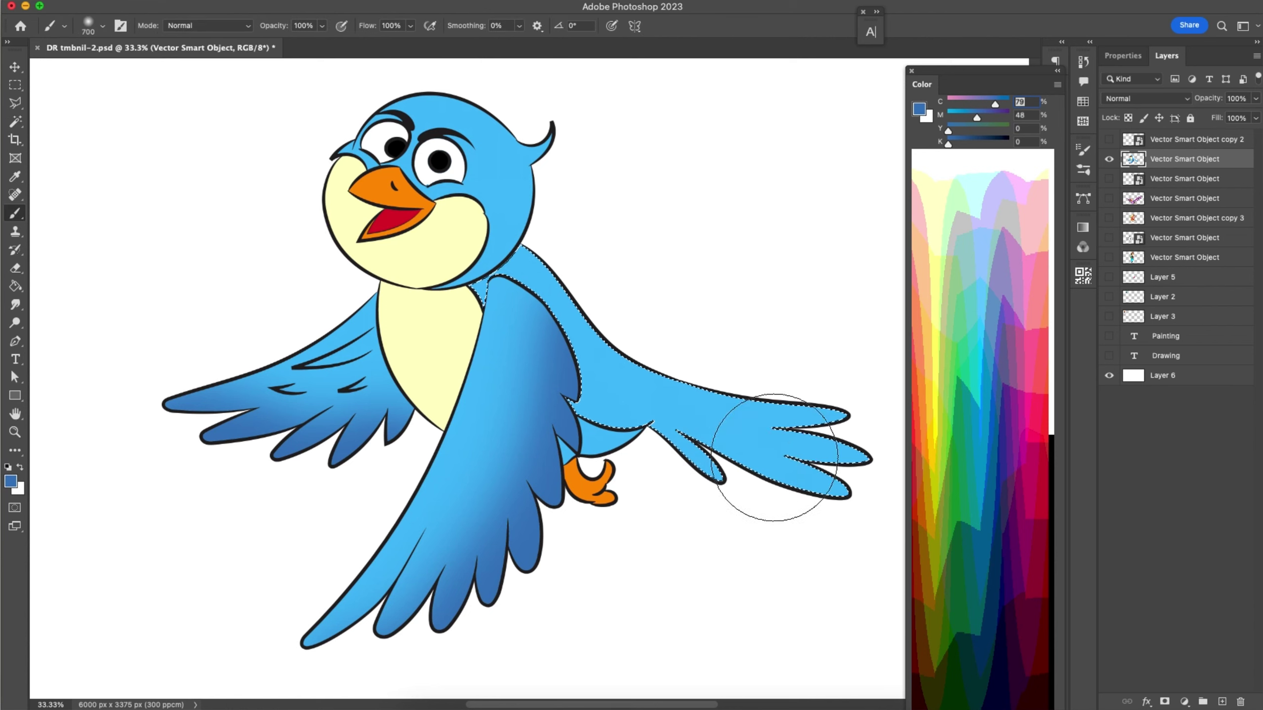
drag(758, 332, 820, 497)
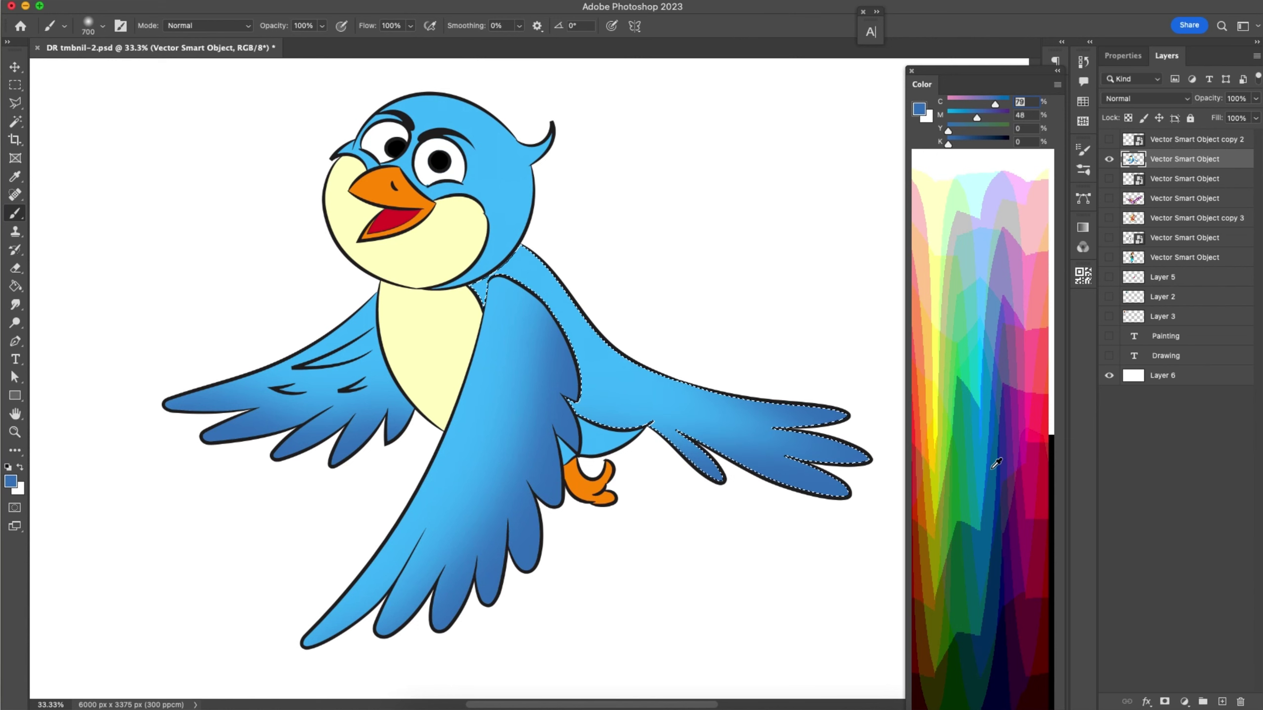
- Select the head's blue, shade it darker around the eyes, and deselect
key(w)
click(504, 189)
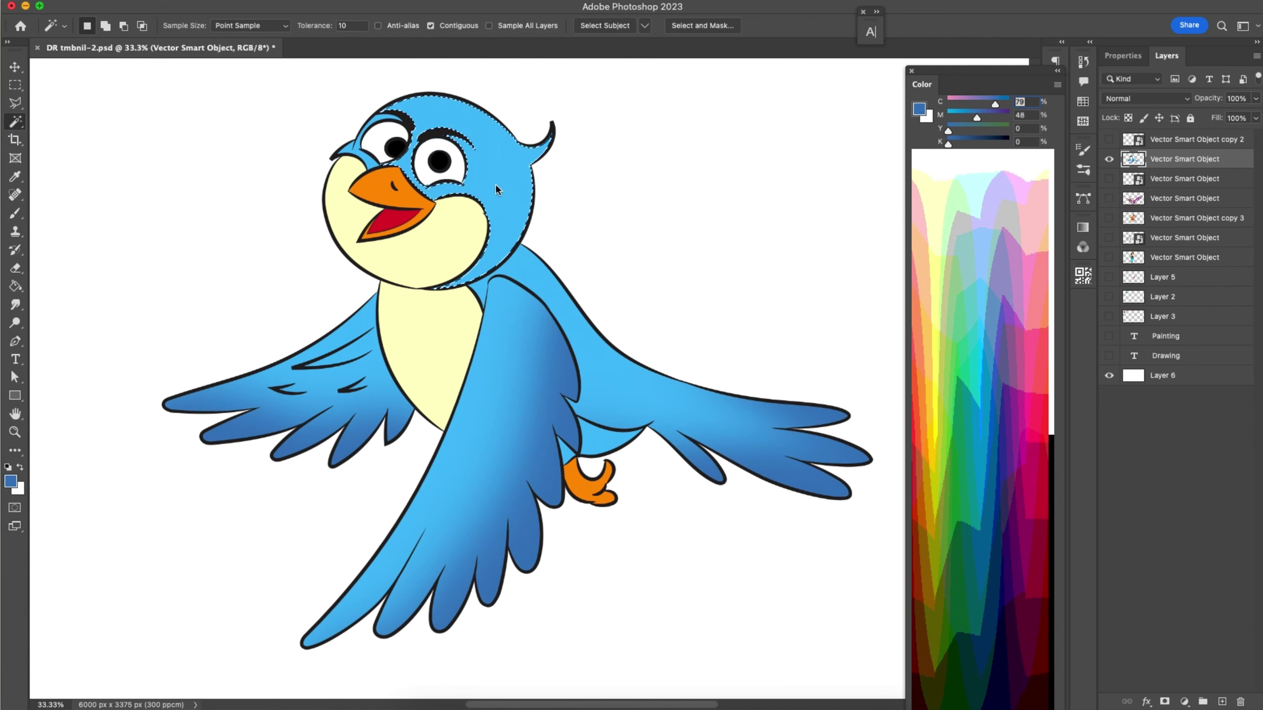
key(shift)
key(b)
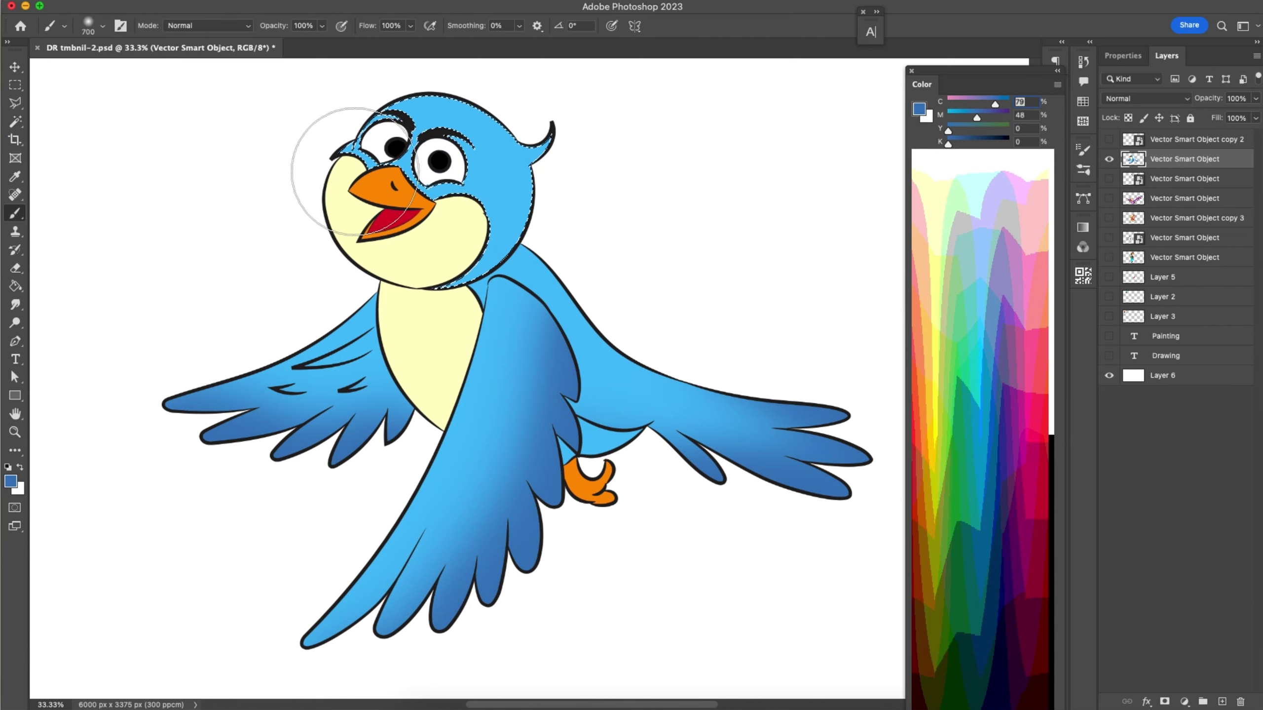
drag(392, 186, 324, 198)
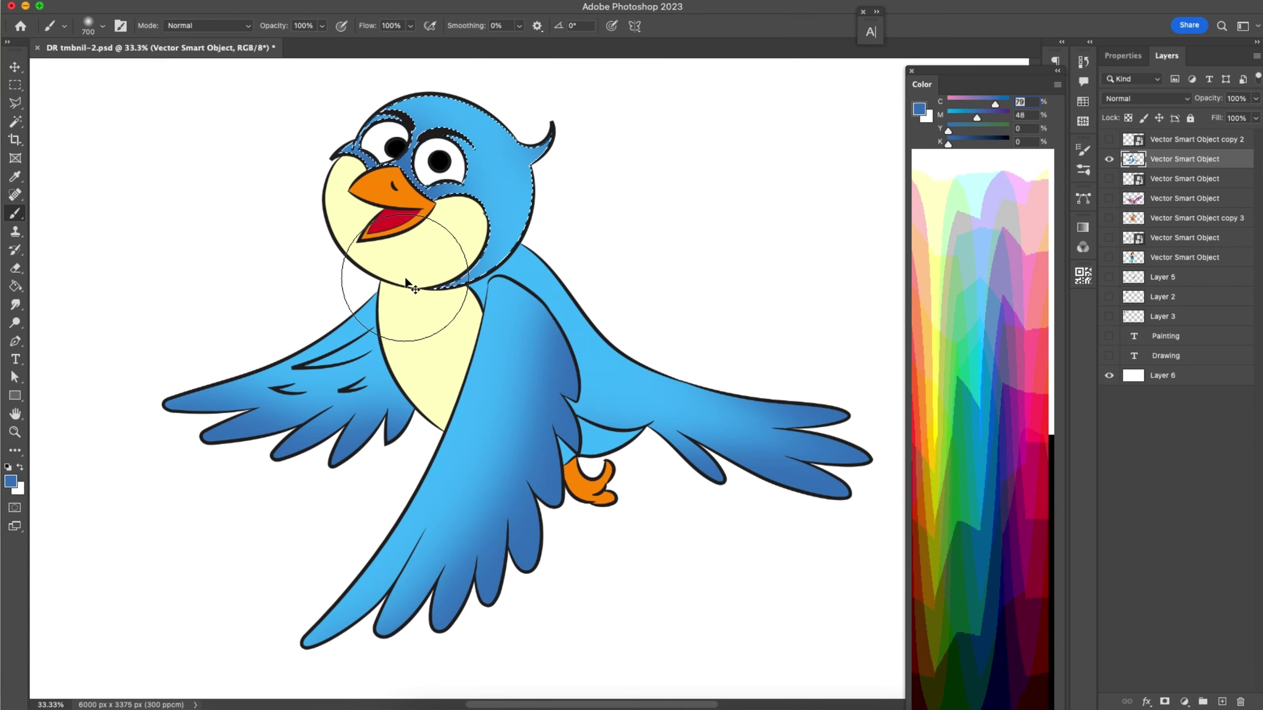
key(super+d)
- Magic Wand-select the whole front wing, trying Tolerance 100 before settling on 50
key(w)
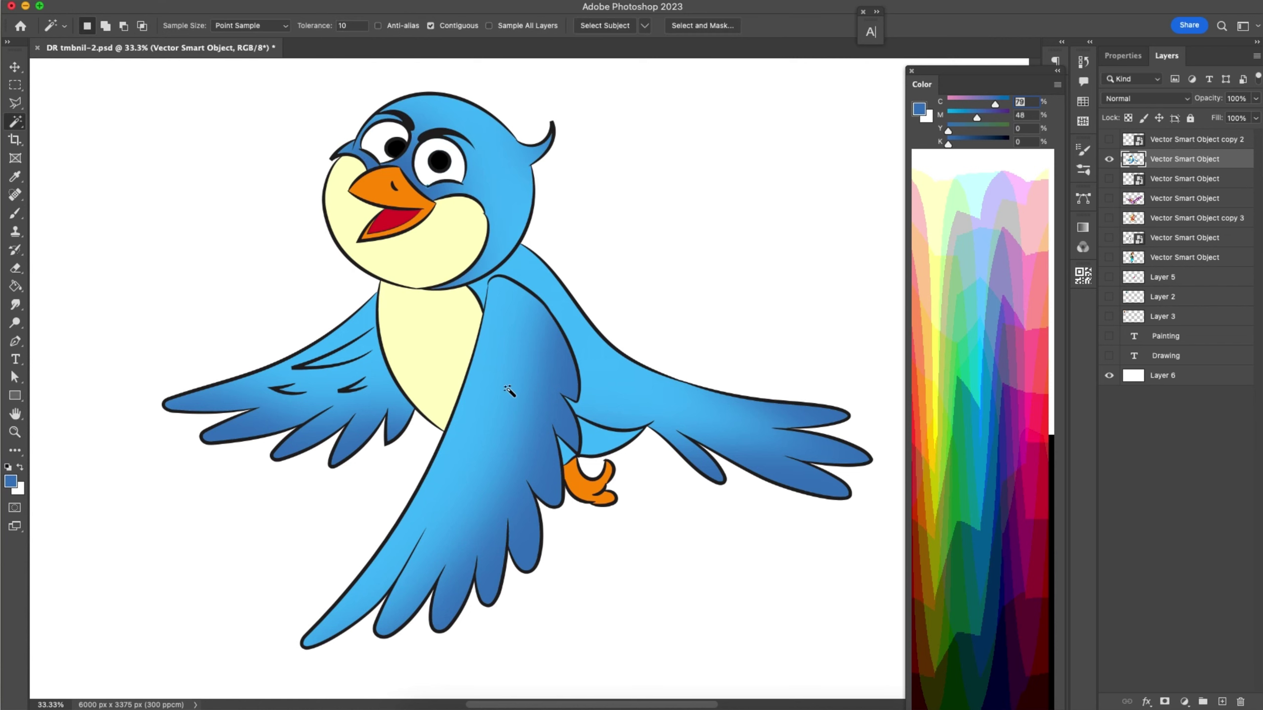
click(509, 391)
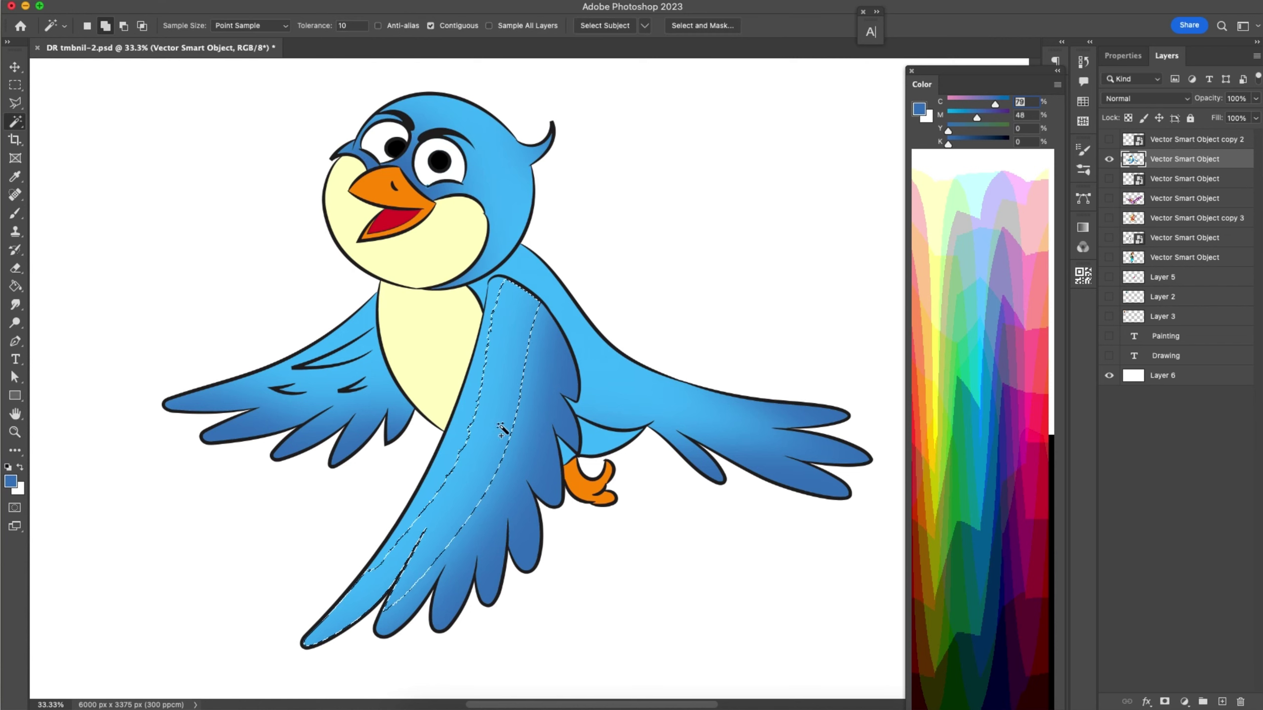
shift+click(519, 428)
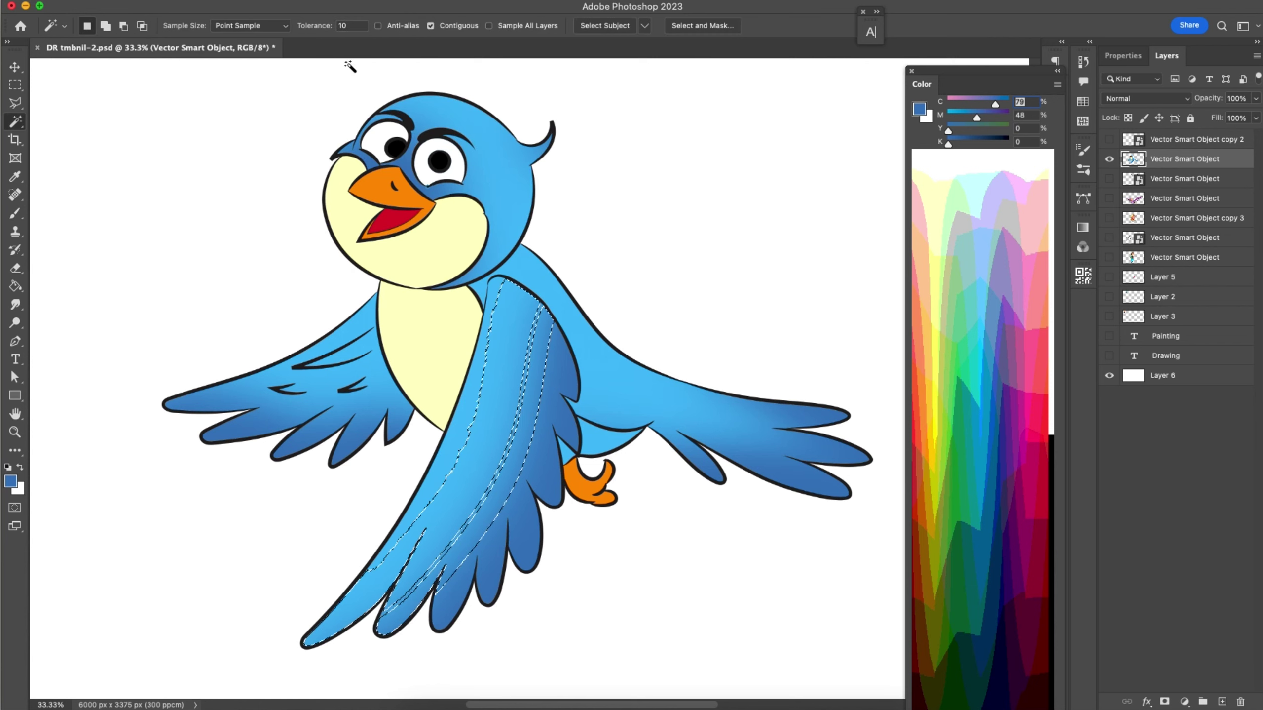
click(351, 25)
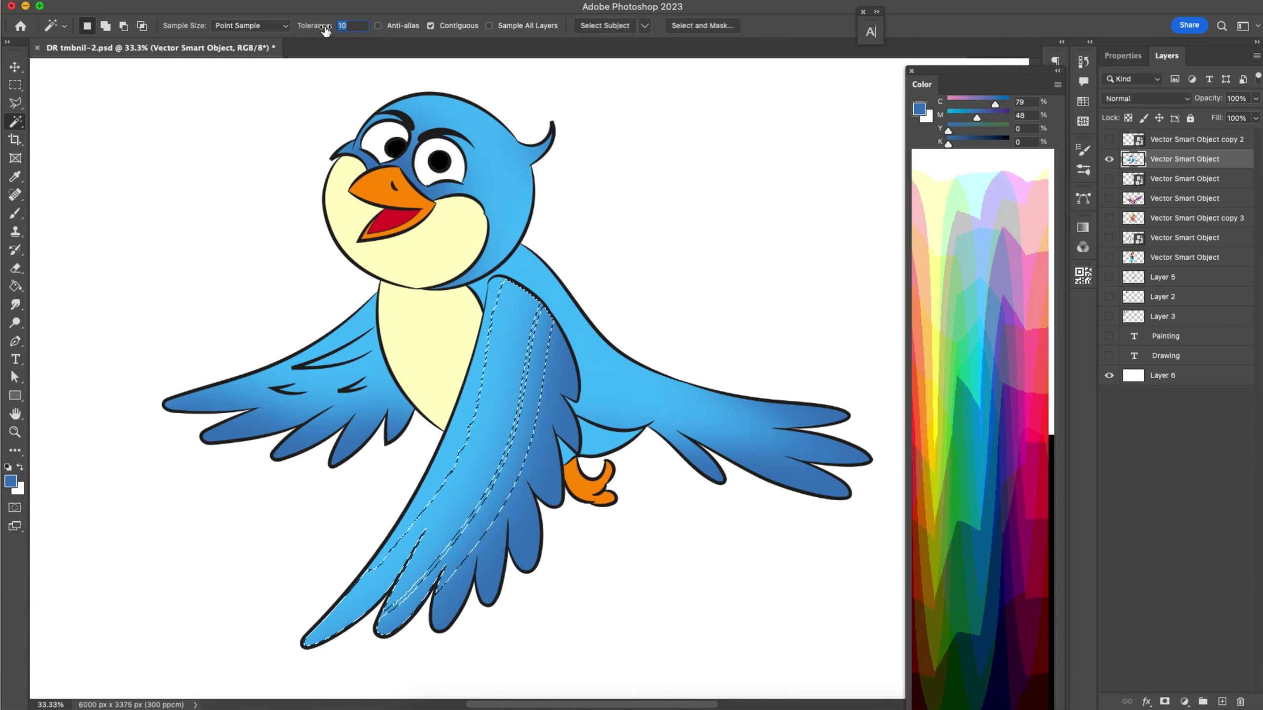
text(100)
click(534, 430)
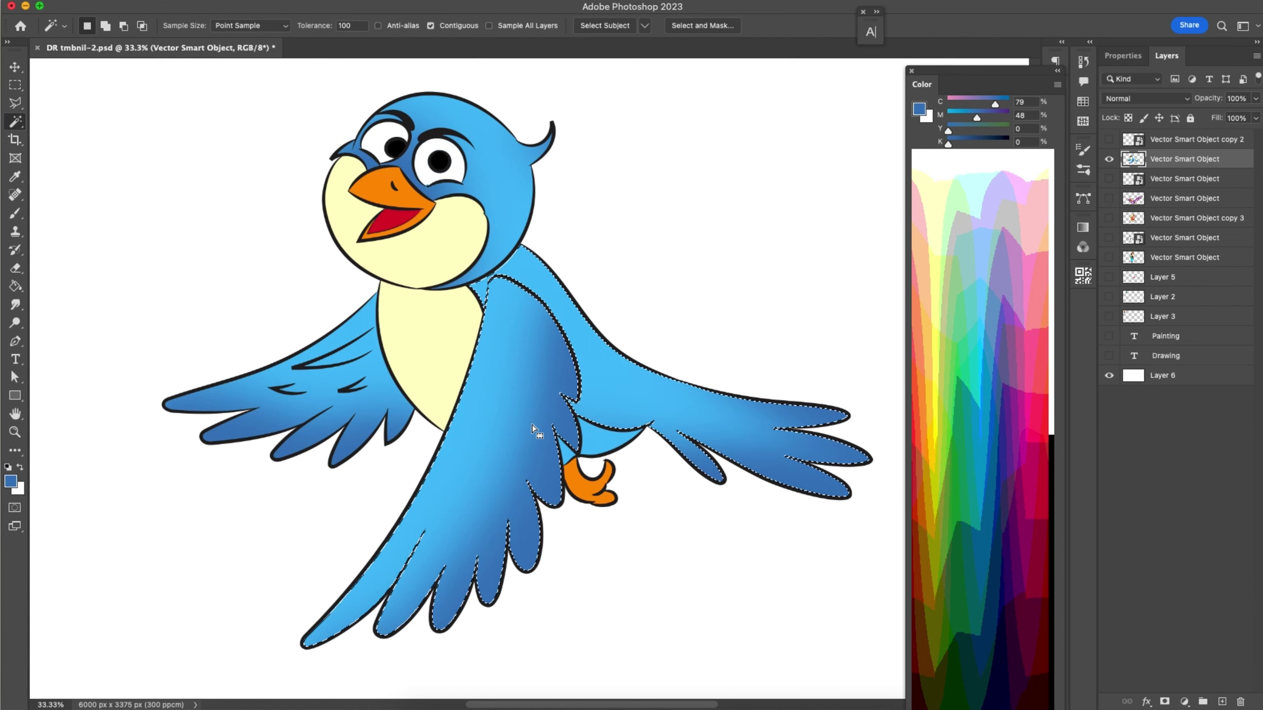
click(351, 25)
text(50)
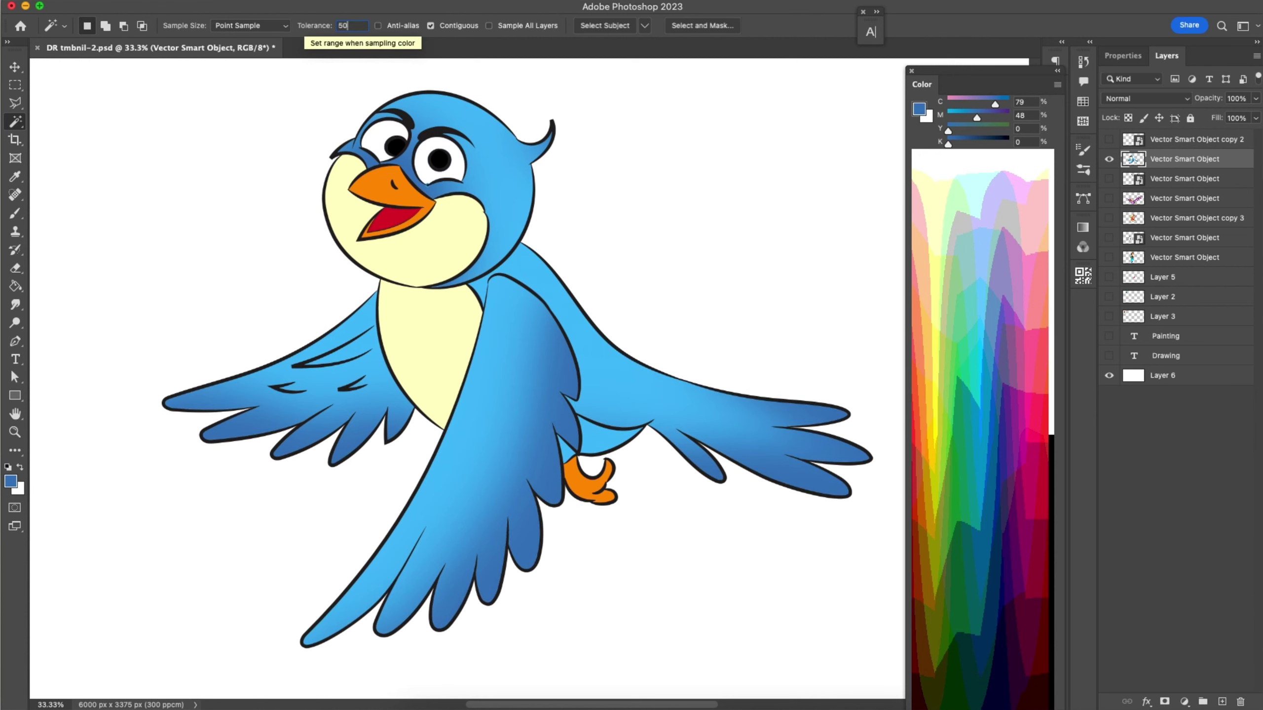
click(533, 416)
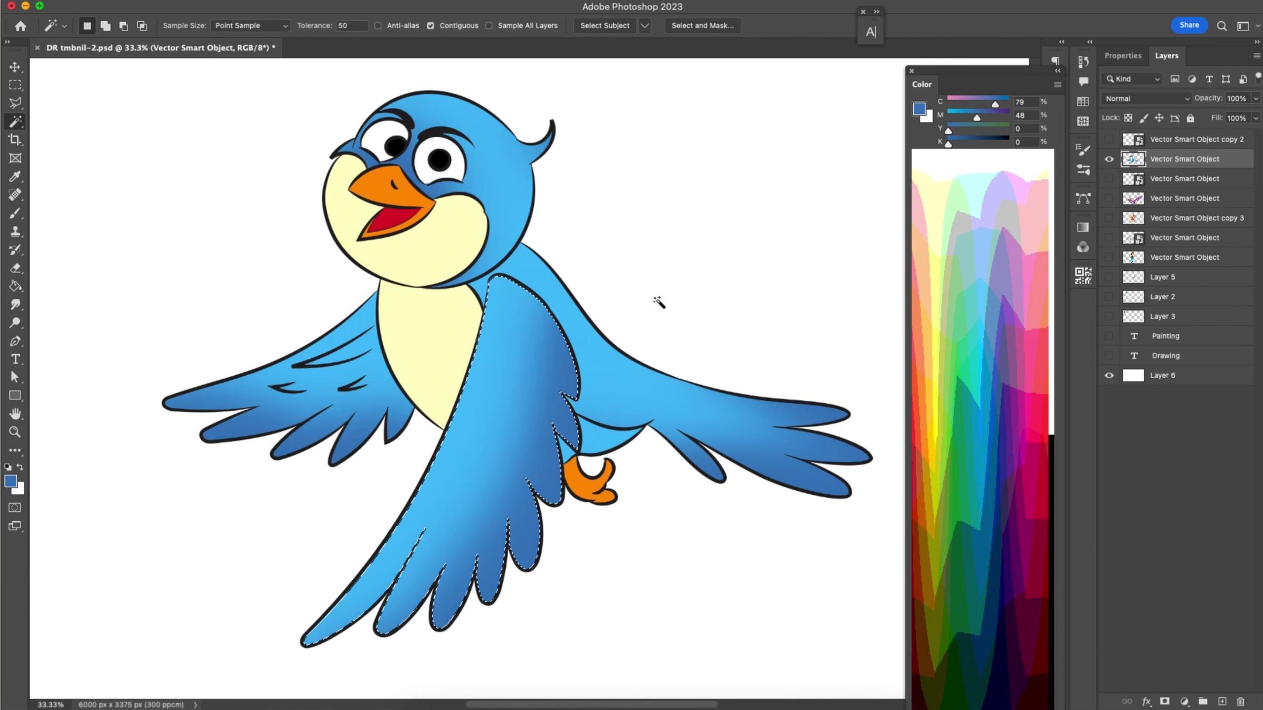
- Sample the wing blue, lighten it, and set a size-150 brush to 22% opacity
key(i)
click(503, 353)
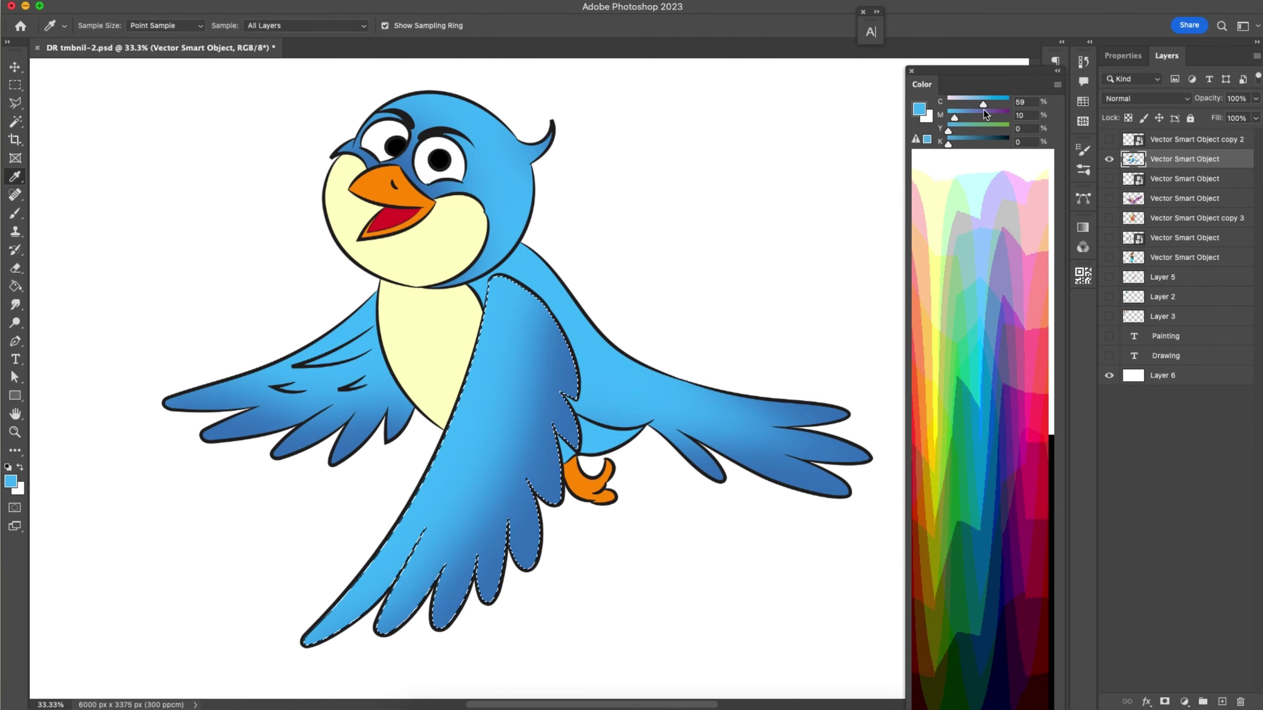
drag(983, 103, 947, 118)
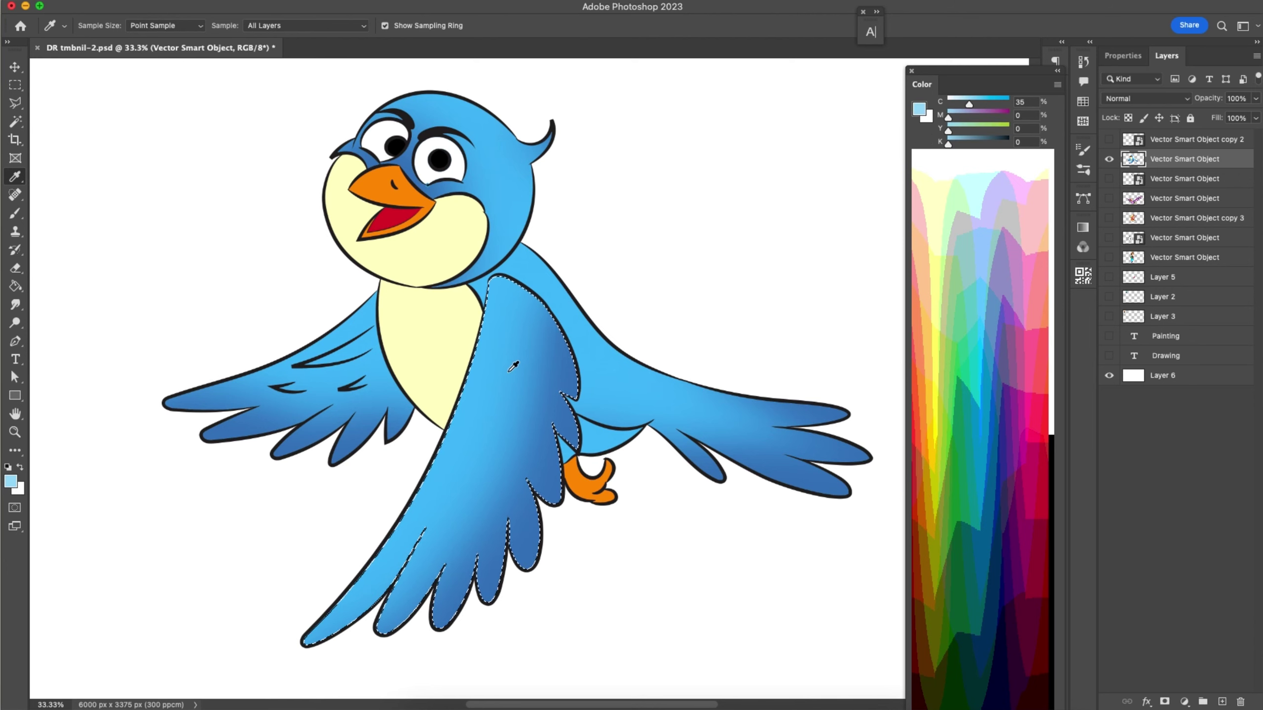
key(b)
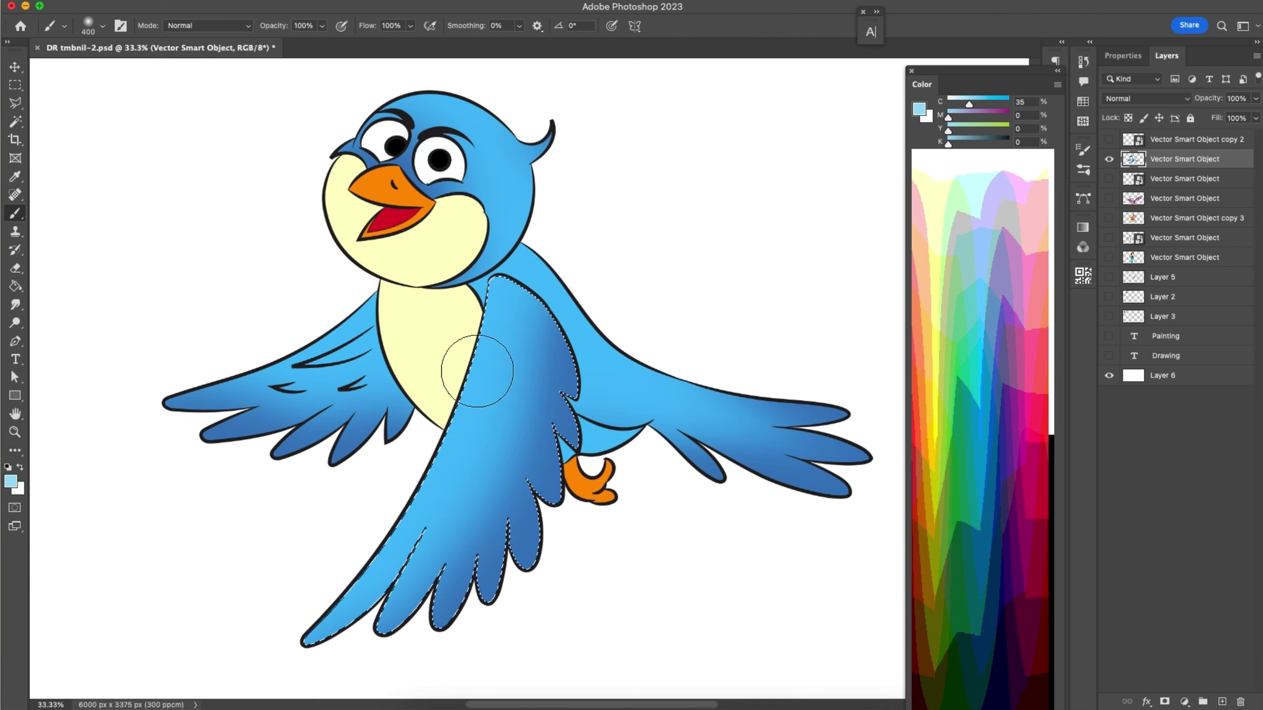
key(bracketleft)
key(bracketleft)
key(bracketleft)
click(324, 30)
drag(322, 42, 272, 41)
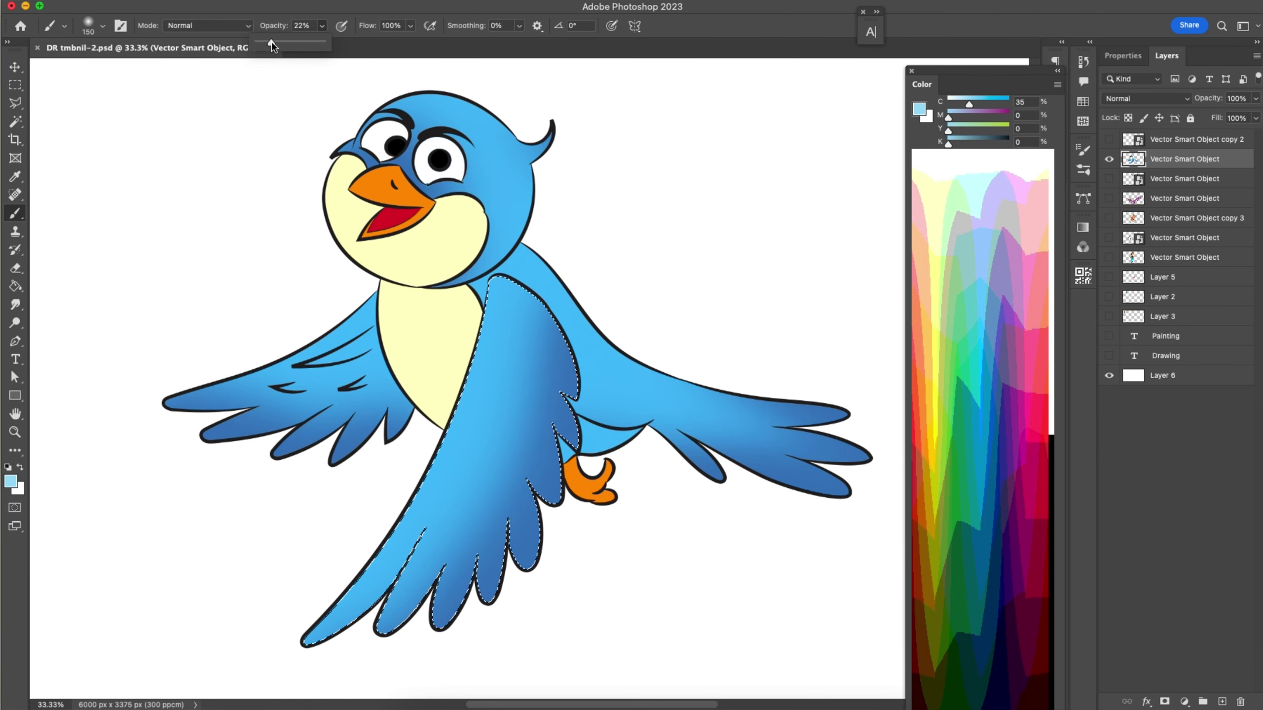
click(580, 408)
- Paint pale light-blue highlights down the middle of the inner front wing
drag(508, 305, 495, 335)
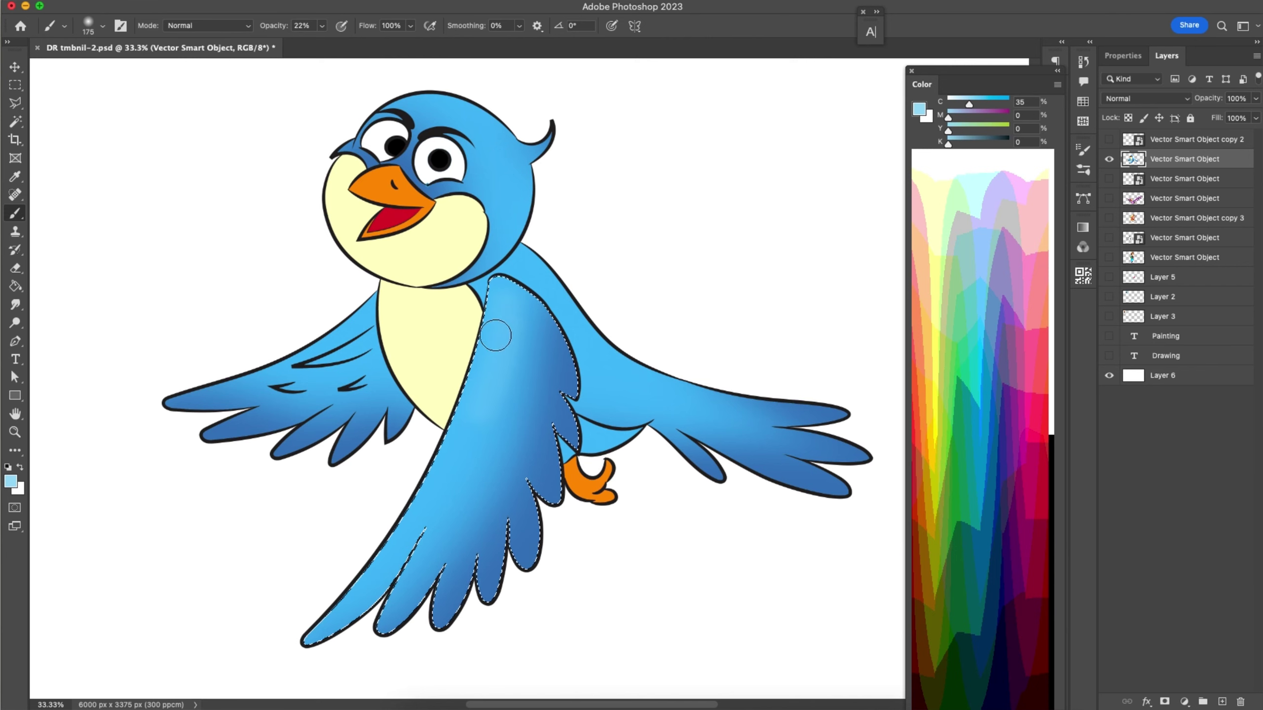
drag(492, 384, 490, 361)
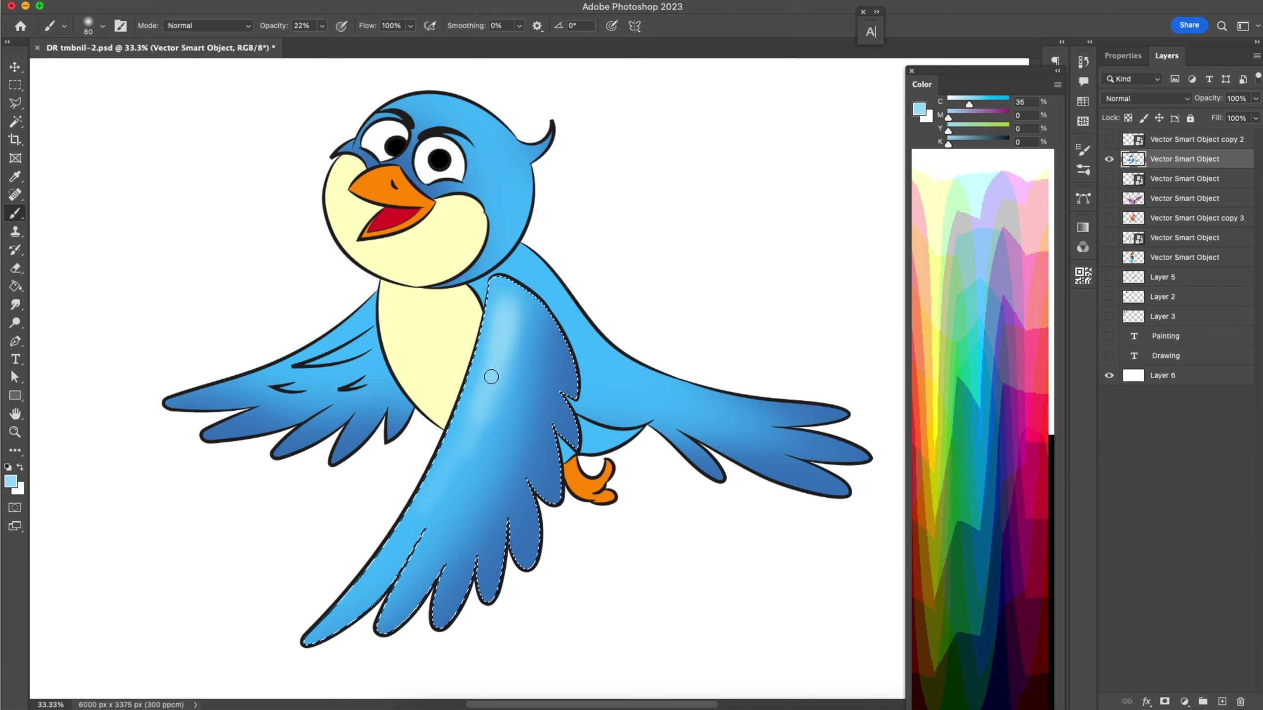
drag(491, 377, 485, 401)
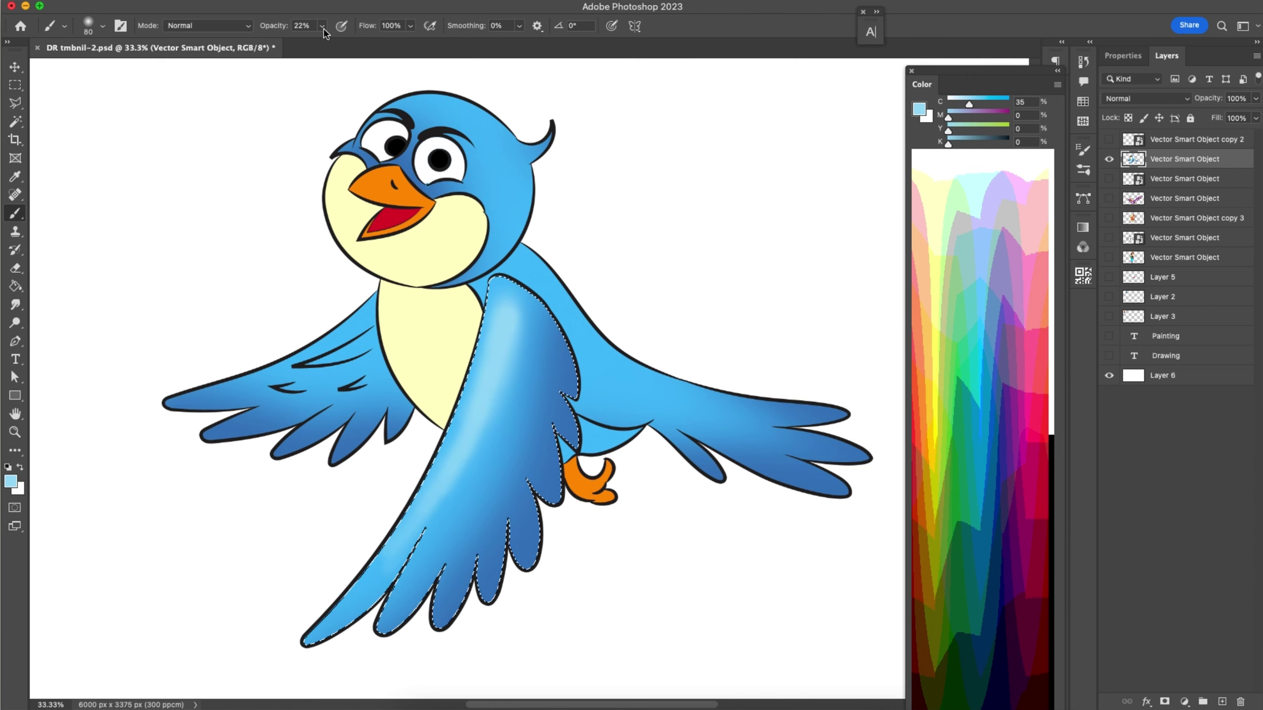
- Raise brush opacity to 50%, enlarge the brush, and sample white from the canvas
drag(322, 25, 356, 68)
key(bracketright)
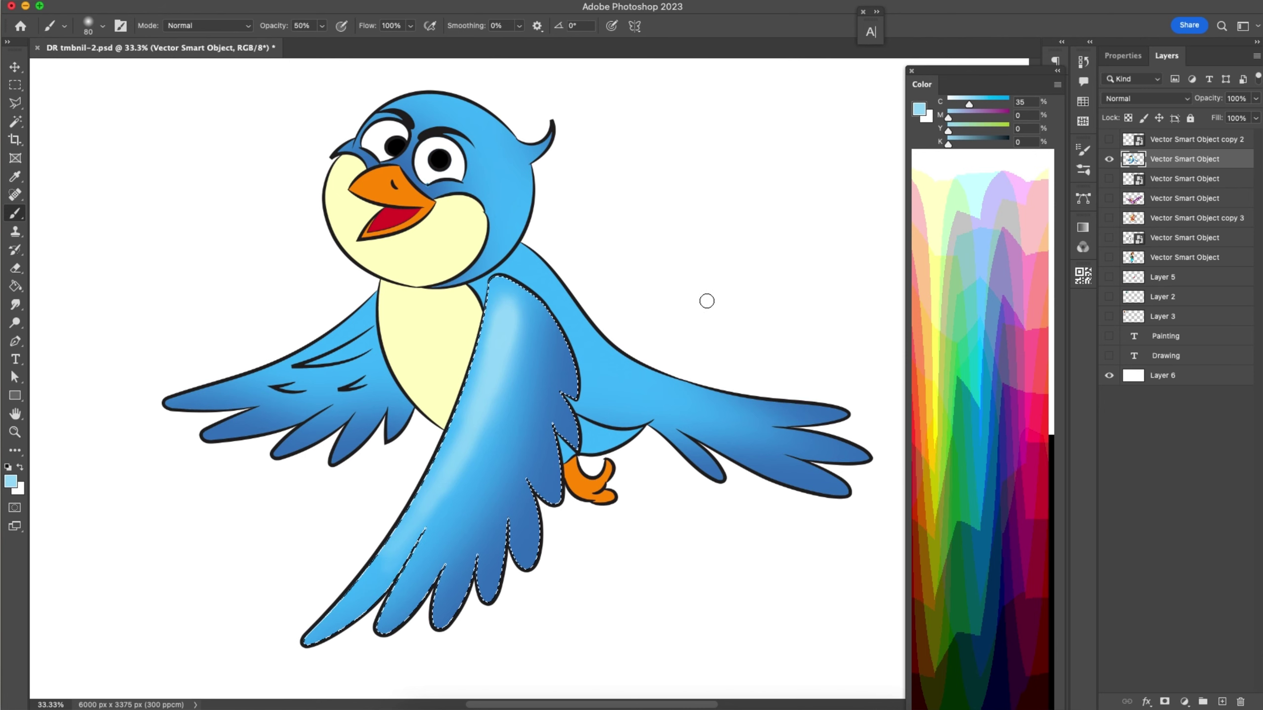
key(i)
click(709, 269)
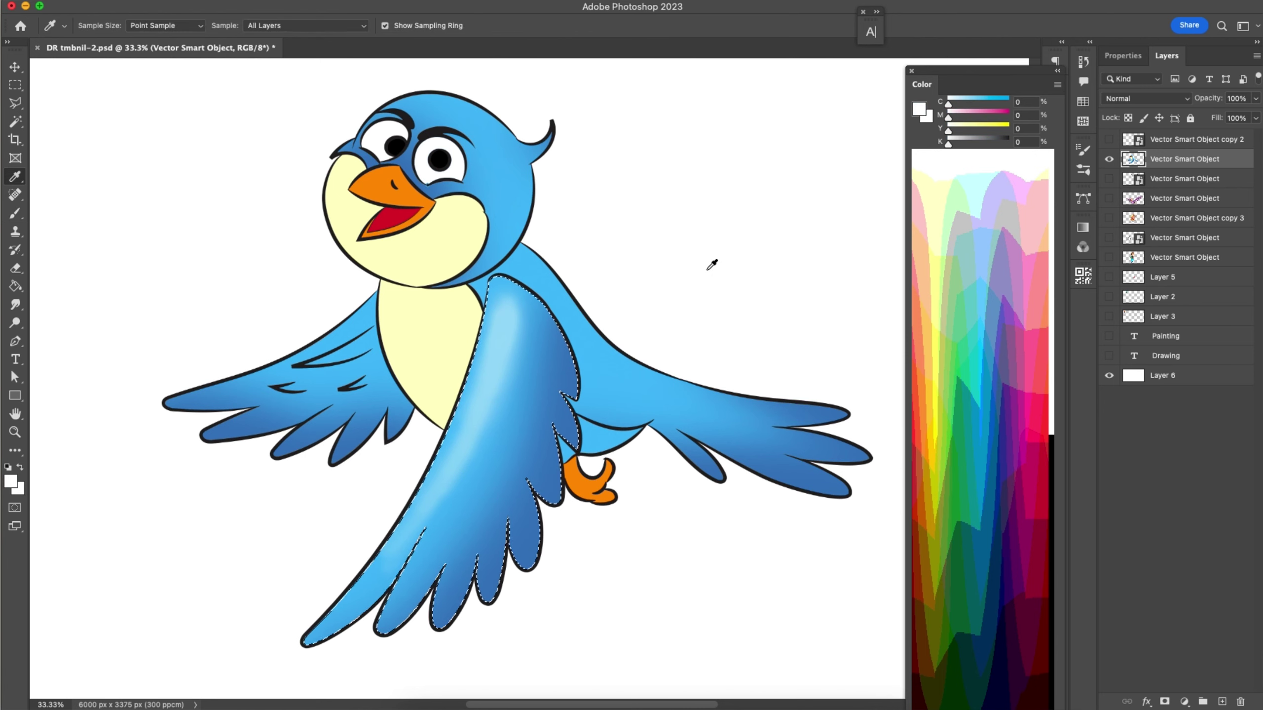
- Paint a white shine down the front wing from the shoulder at 10% brush opacity
key(b)
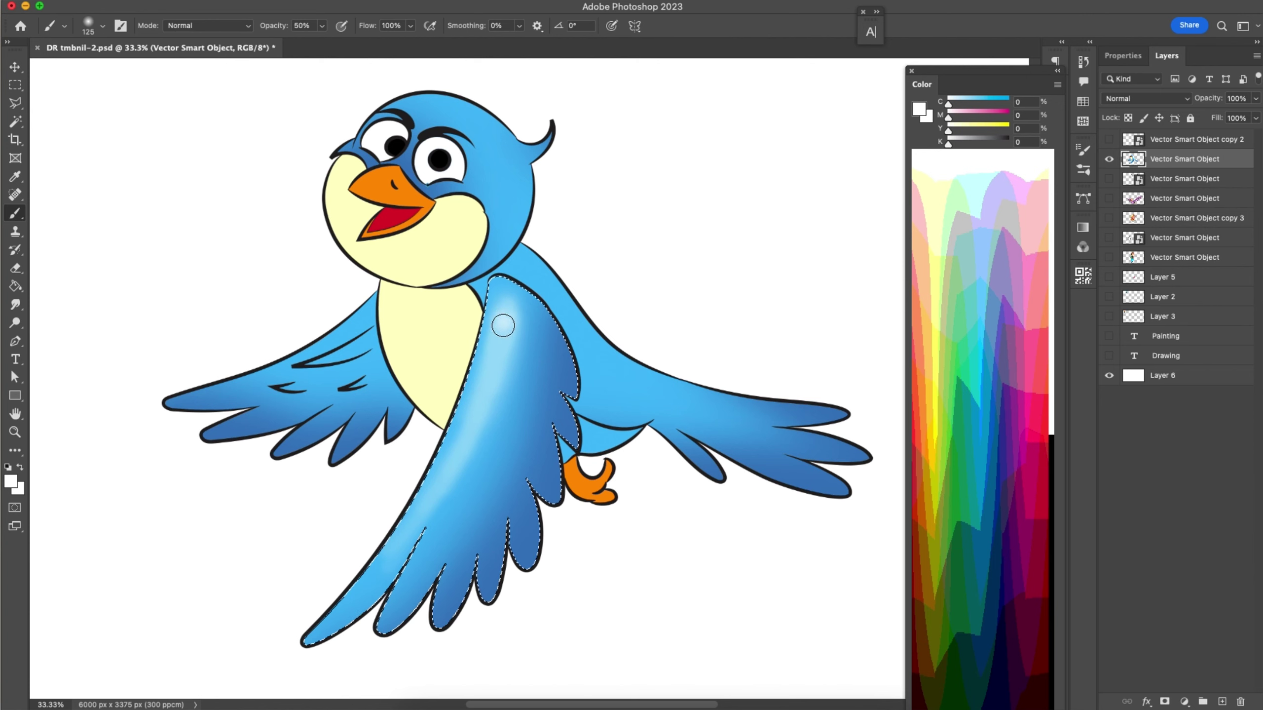
drag(506, 312, 485, 417)
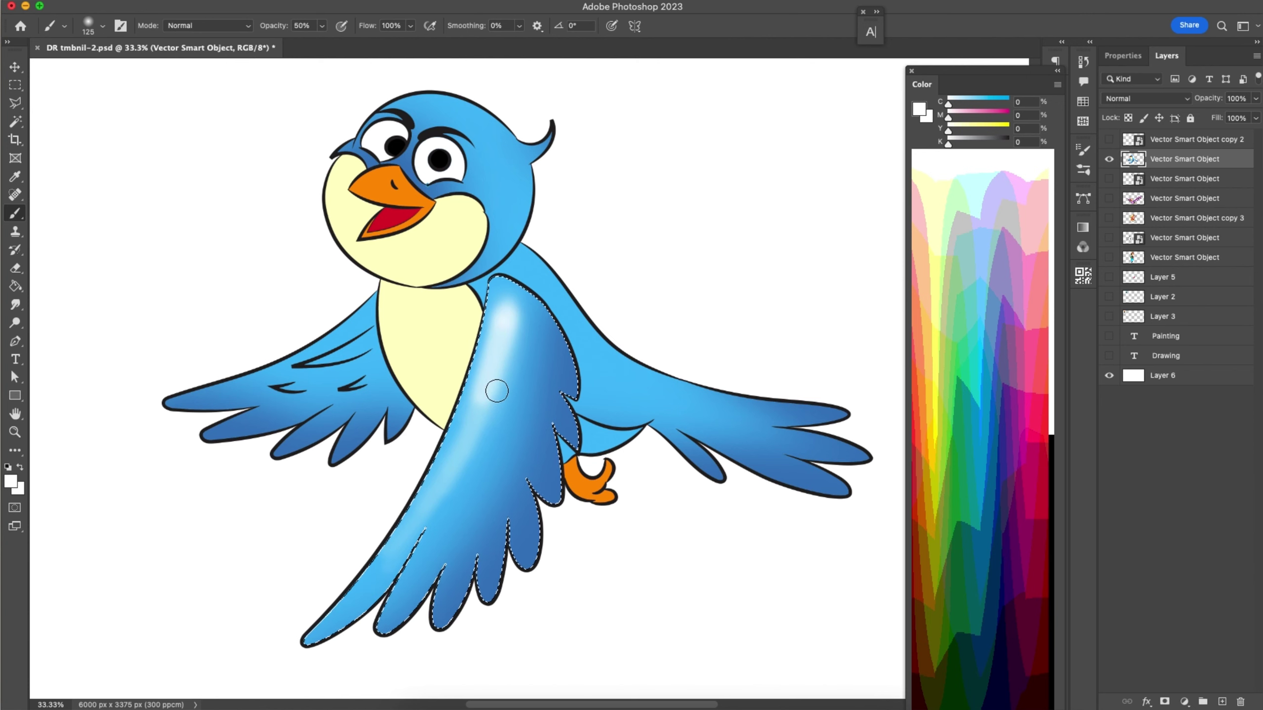
click(322, 25)
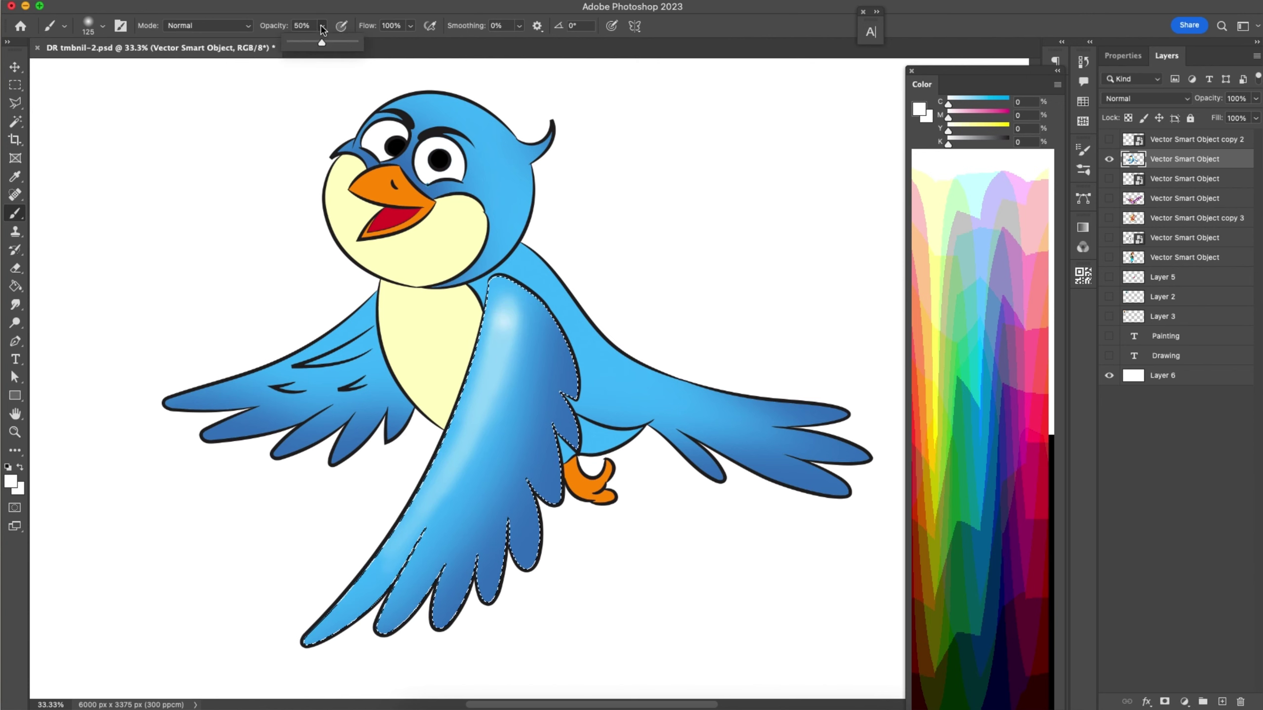
drag(300, 47, 296, 44)
click(502, 328)
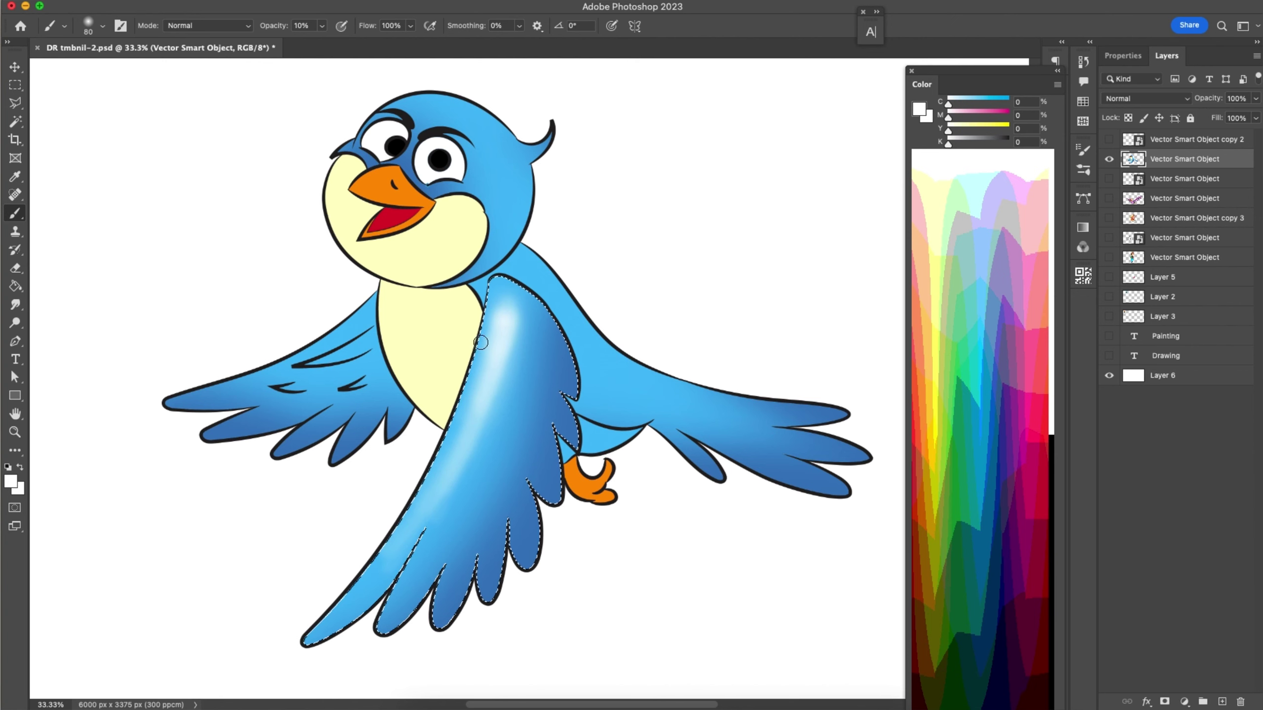
mouse_move(503, 304)
mouse_down()
mouse_move(466, 458)
mouse_move(516, 324)
mouse_move(455, 452)
mouse_up()
- Extend the white highlight down the wing and trailing edge with brush sizes 175–250
key(bracketleft)
key(bracketleft)
key(bracketleft)
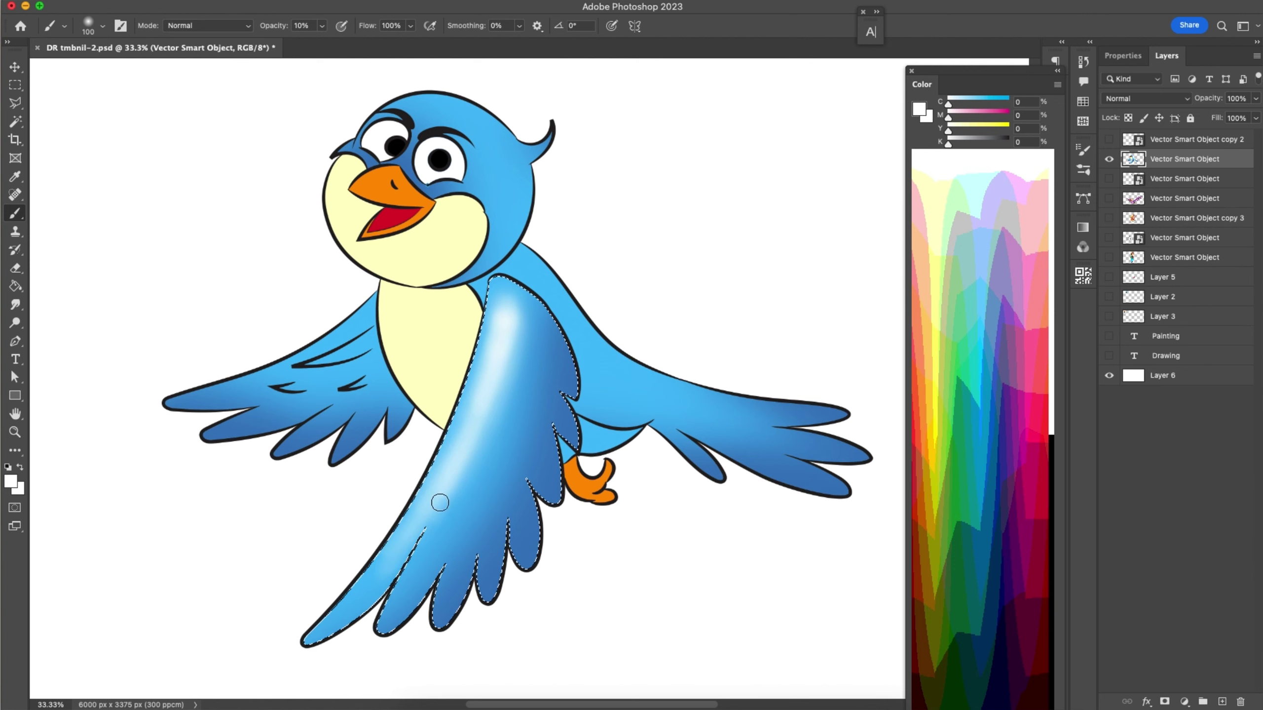
key(bracketright)
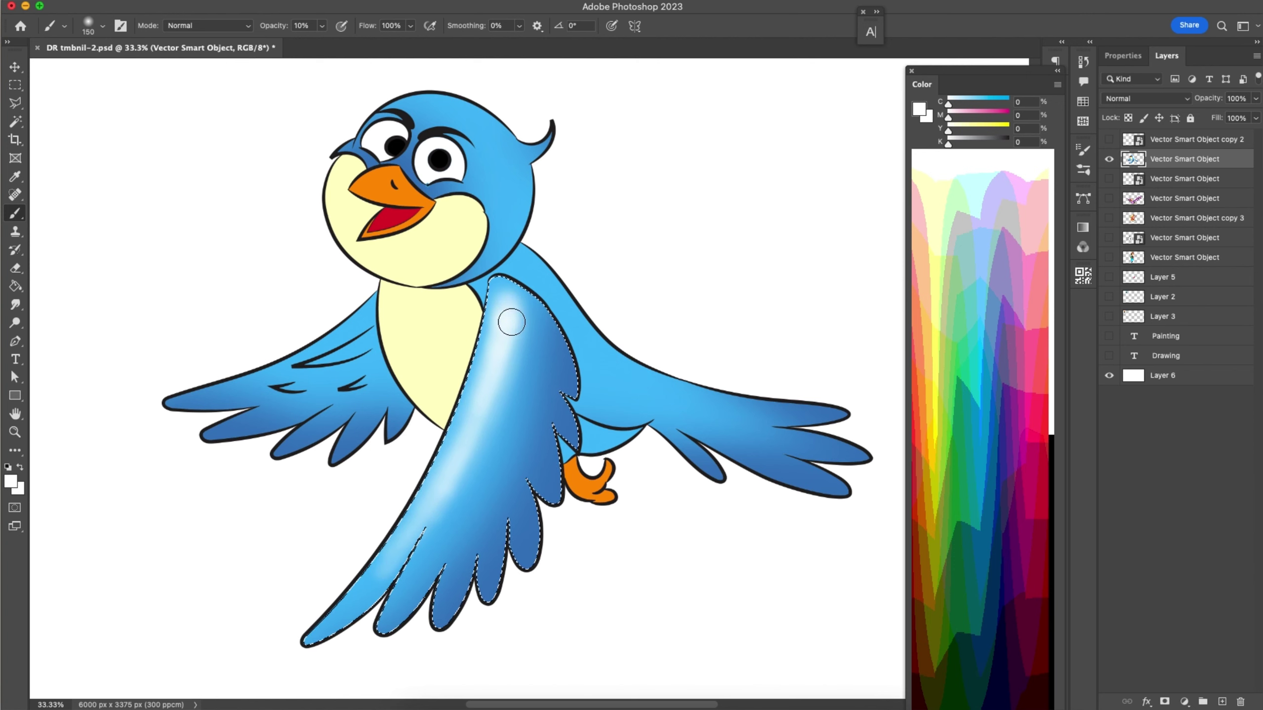
drag(510, 318, 504, 343)
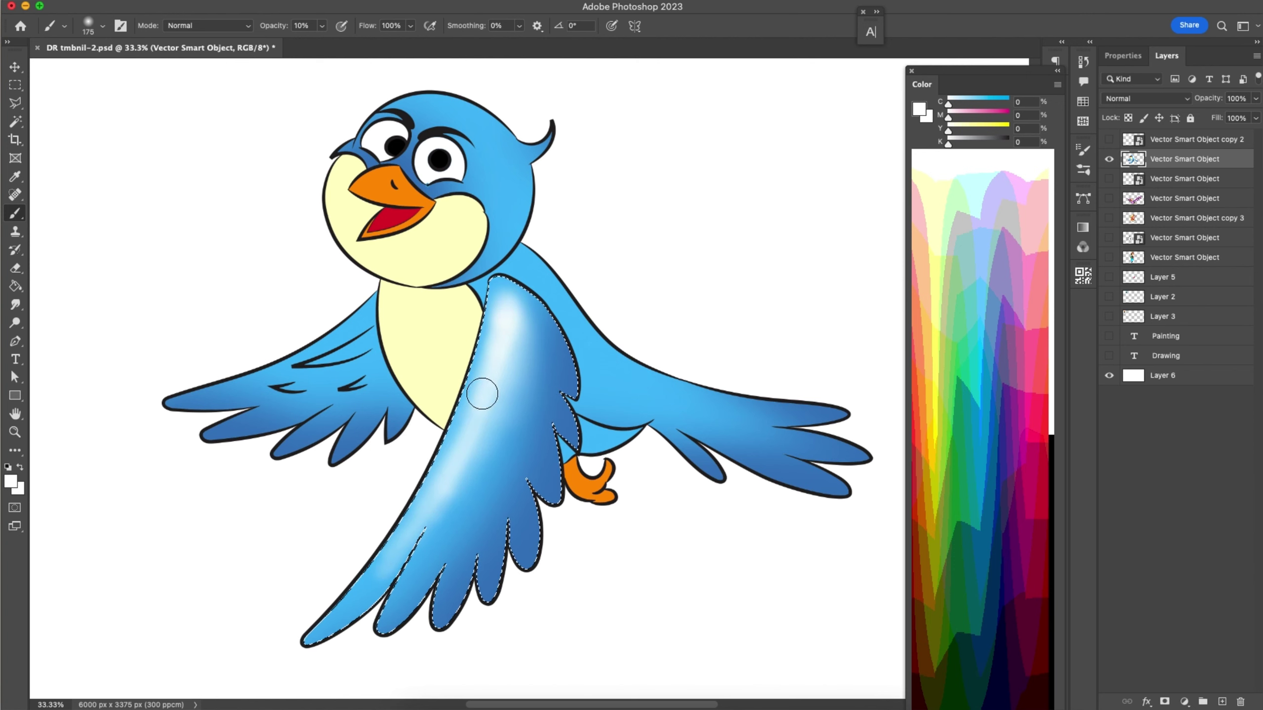
key(bracketright)
key(bracketright)
drag(502, 411, 477, 440)
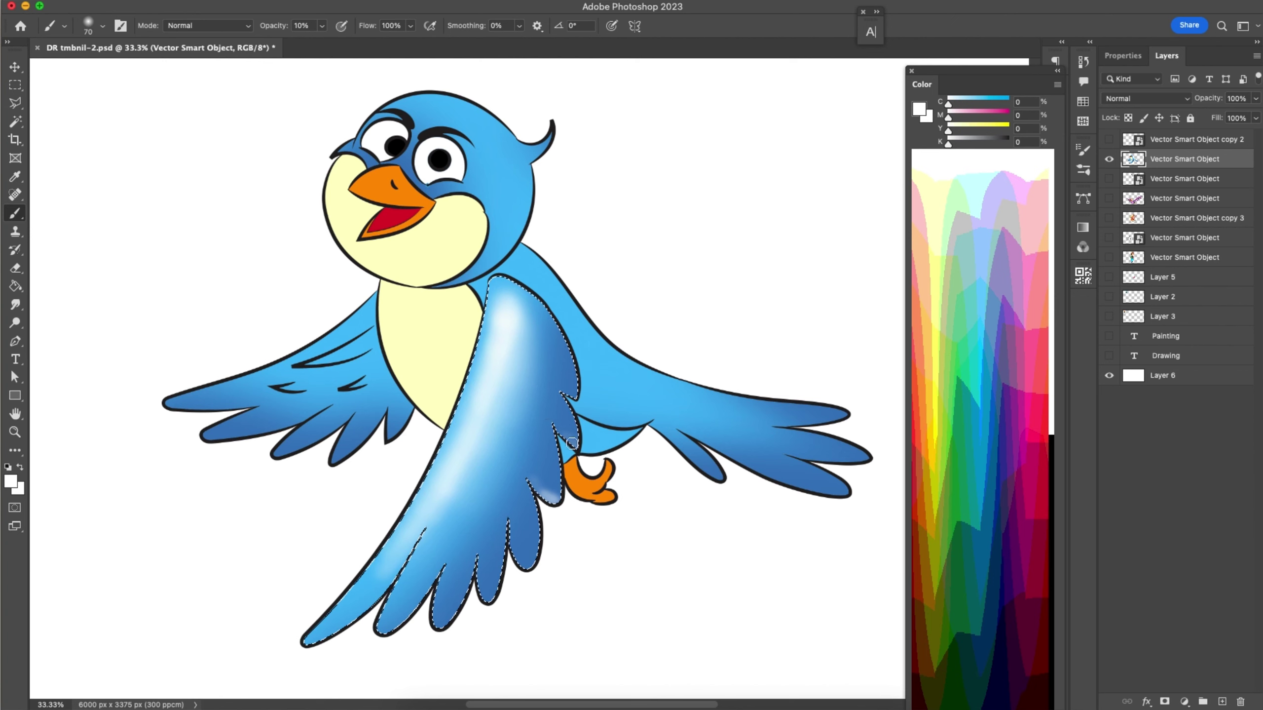
drag(554, 384, 574, 503)
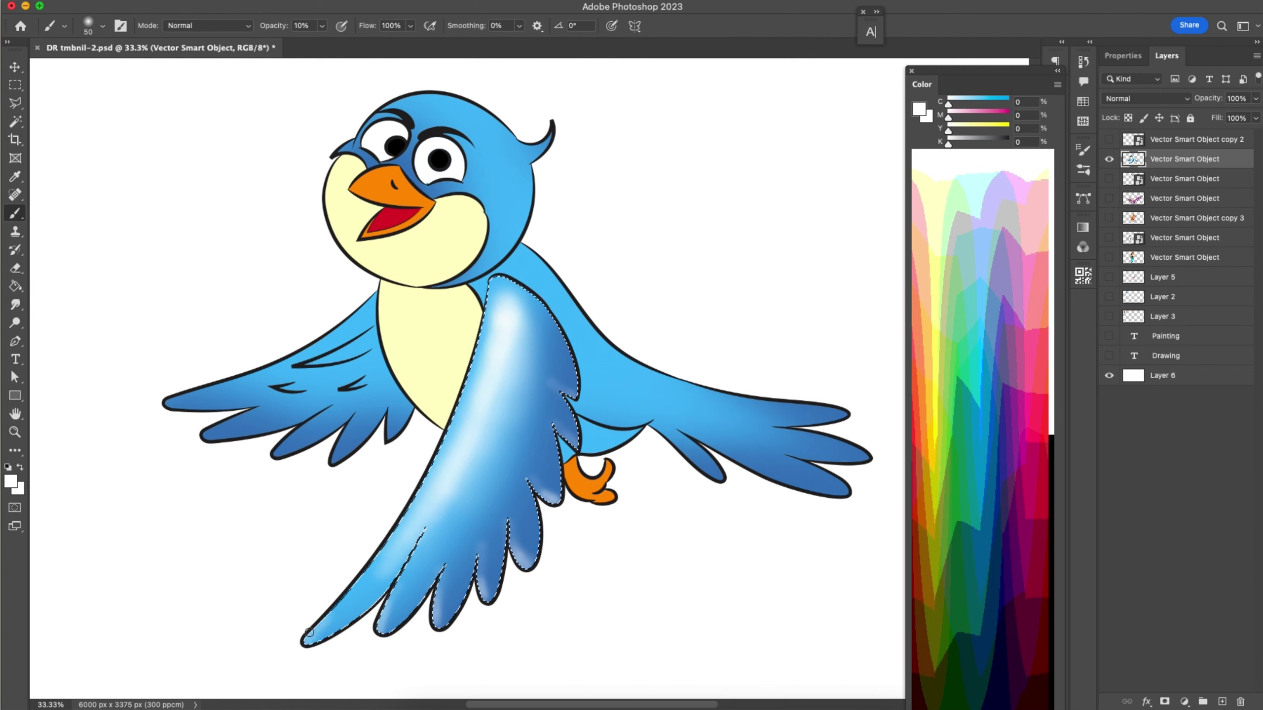
- Magic Wand-select the right wing together with its lower feathers
key(w)
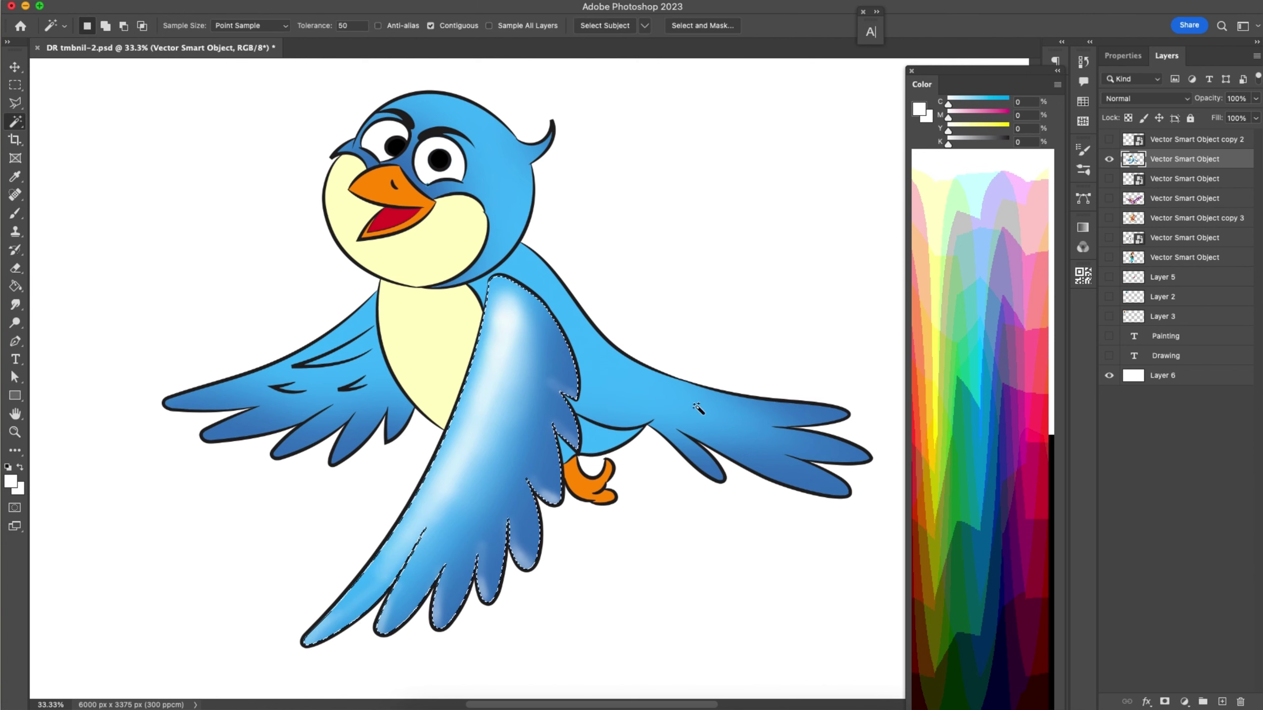
click(780, 456)
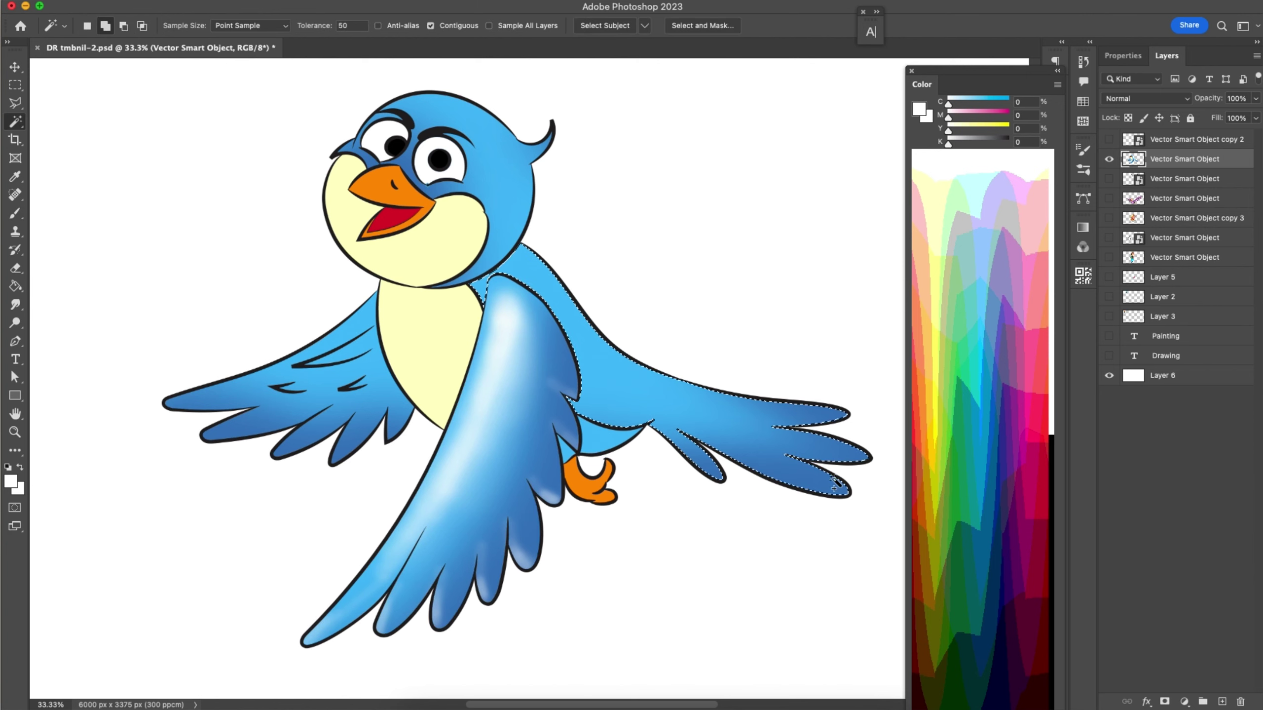
shift+click(776, 475)
- Paint white highlights on the right wing's feather tips, enlarging the brush up to 60
key(b)
mouse_move(804, 401)
mouse_down()
mouse_move(830, 418)
mouse_move(778, 428)
mouse_up()
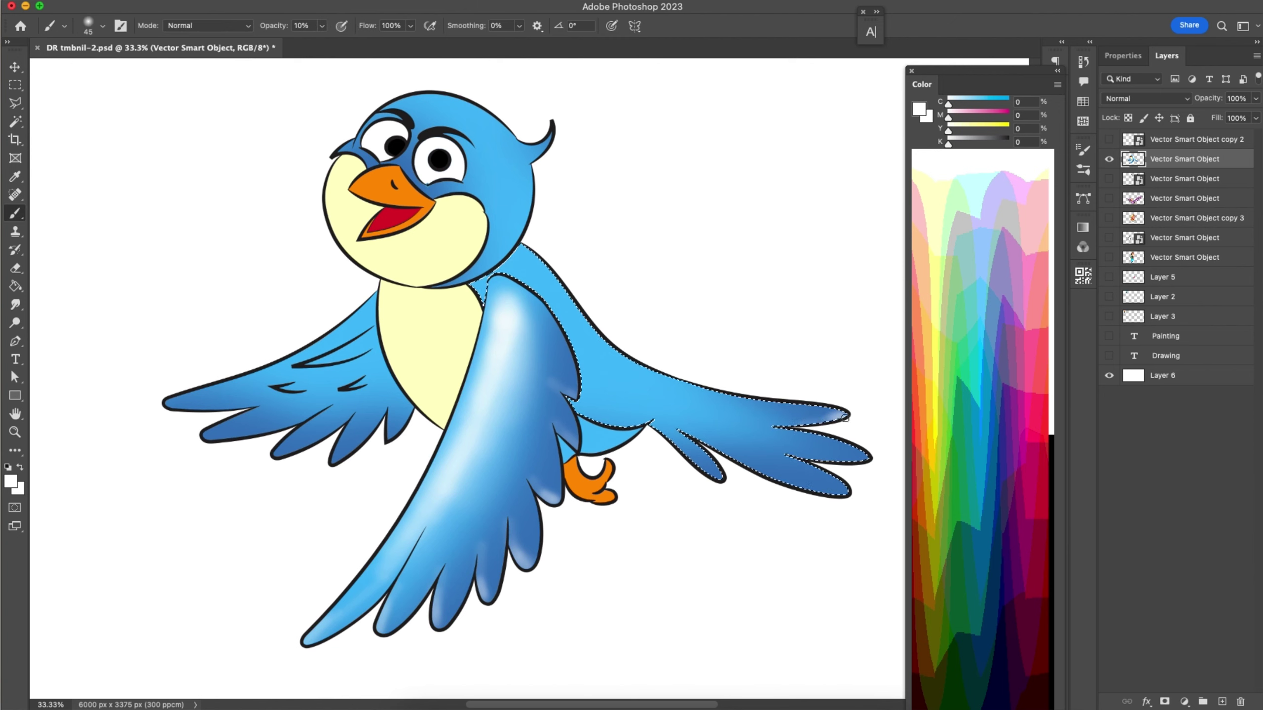
key(bracketright)
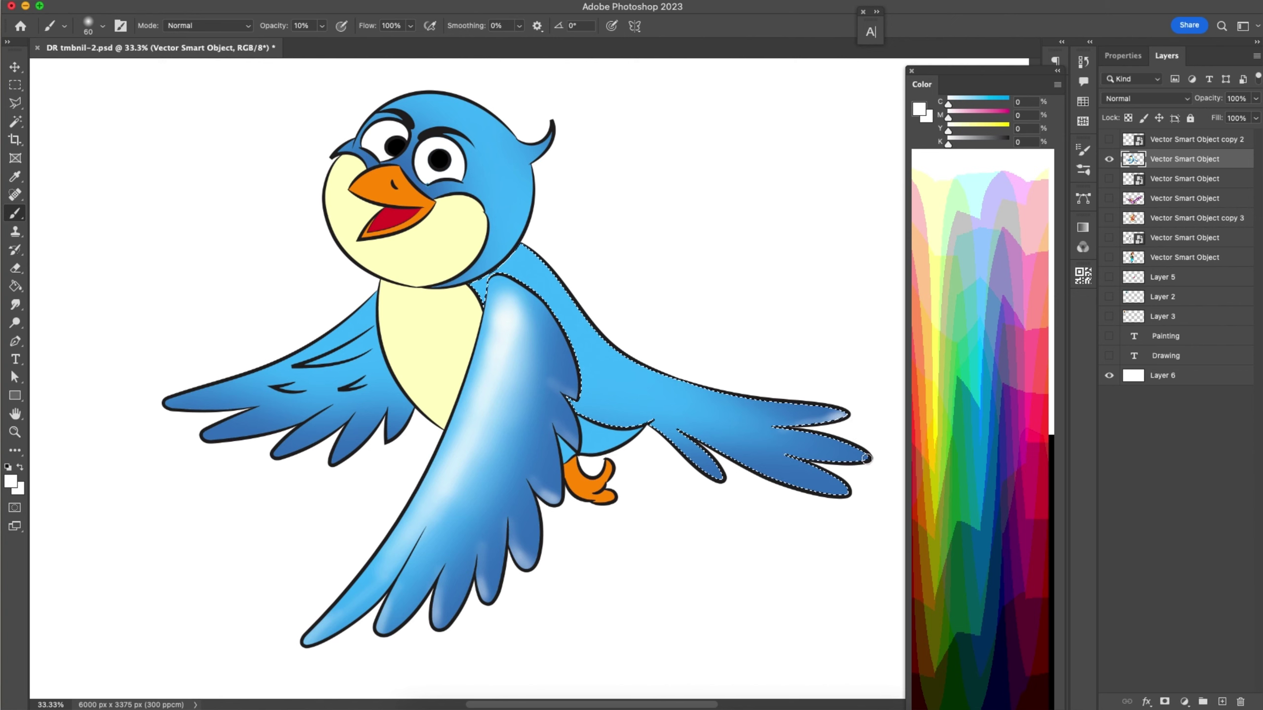
mouse_move(829, 453)
mouse_down()
mouse_move(867, 455)
mouse_move(795, 458)
mouse_move(821, 486)
mouse_up()
key(bracketright)
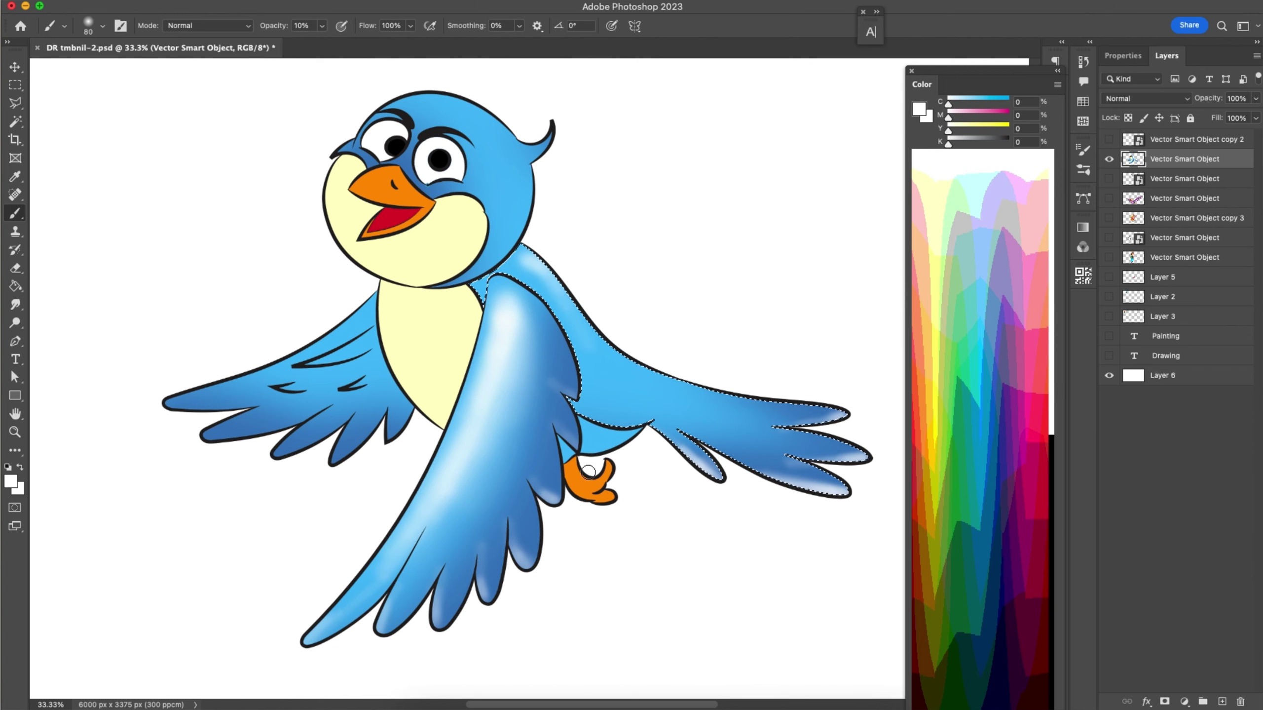
- Select the left wing and brush faint white highlights on its tips, lower and upper feathers
key(w)
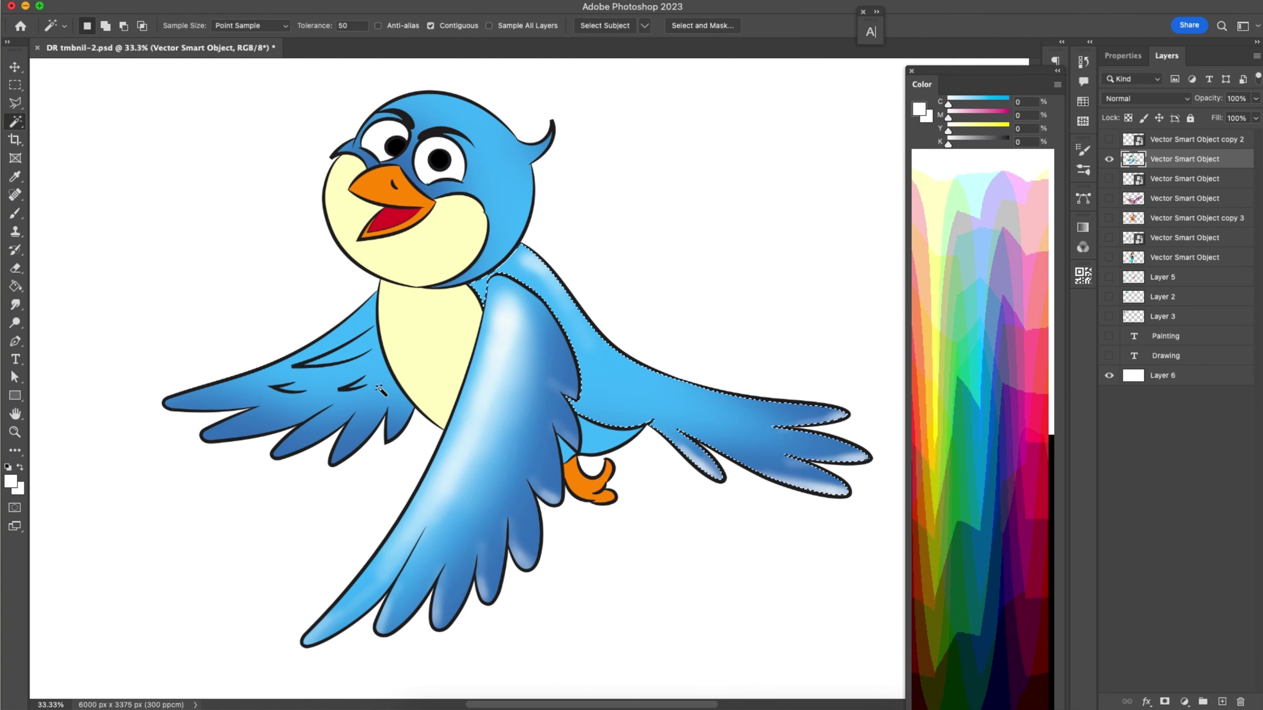
click(379, 389)
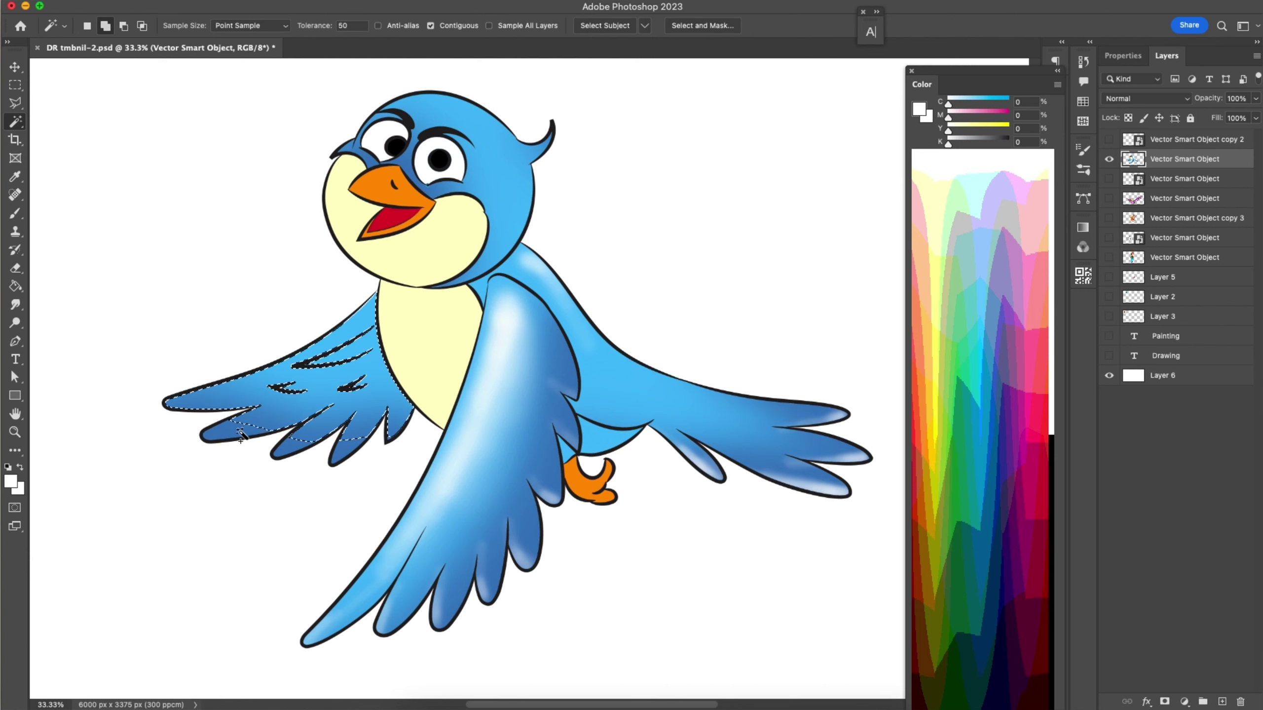
key(b)
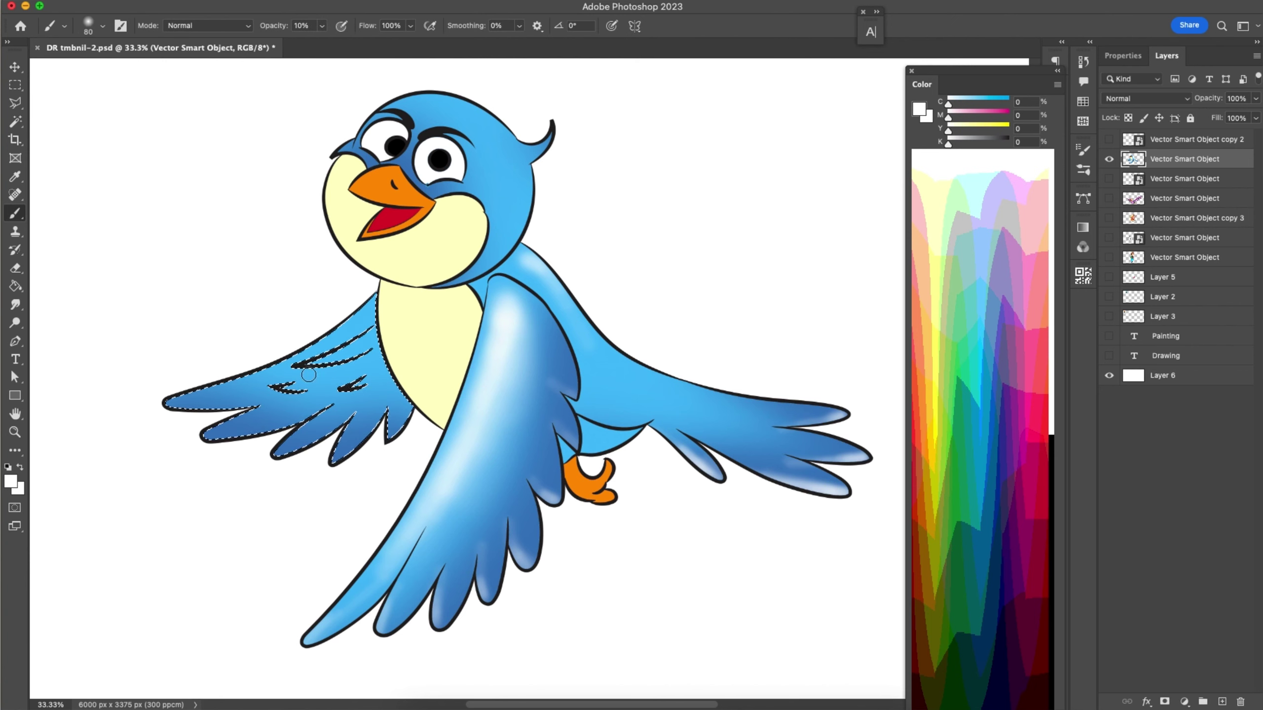
key(bracketleft)
key(bracketleft)
key(bracketleft)
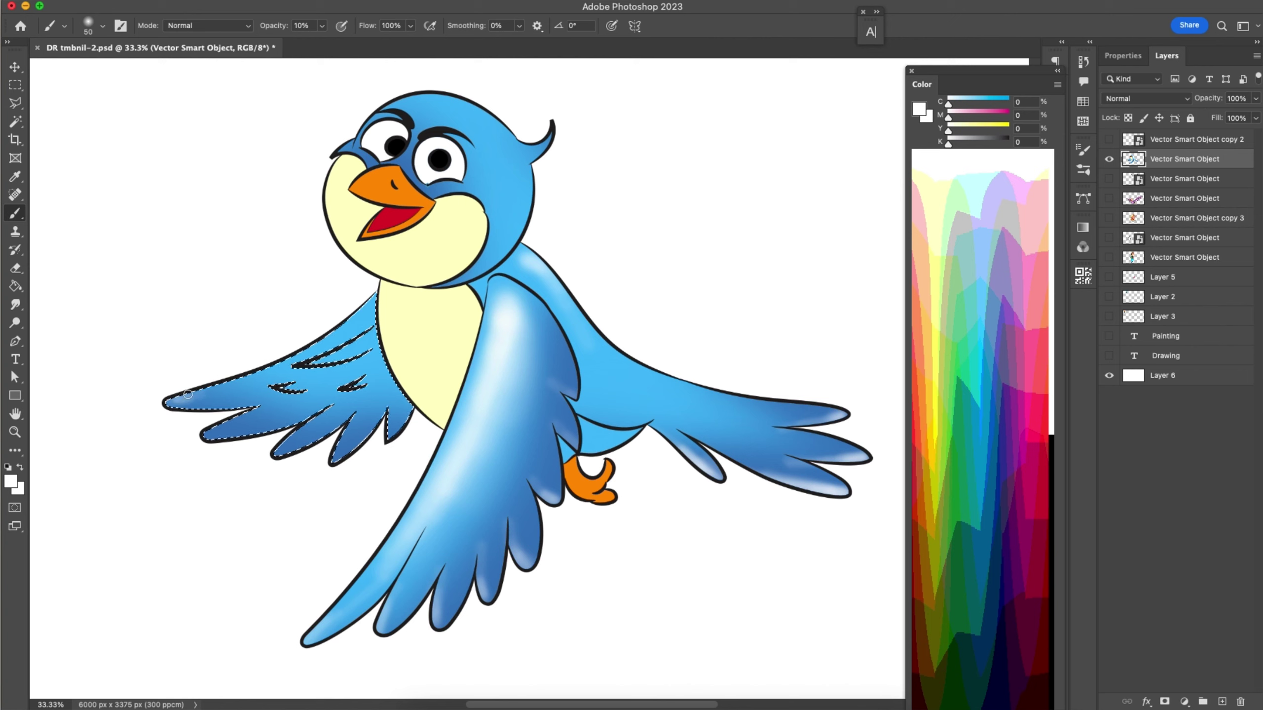
key(bracketleft)
drag(188, 394, 208, 430)
mouse_move(230, 423)
mouse_down()
mouse_move(337, 445)
mouse_move(370, 430)
mouse_up()
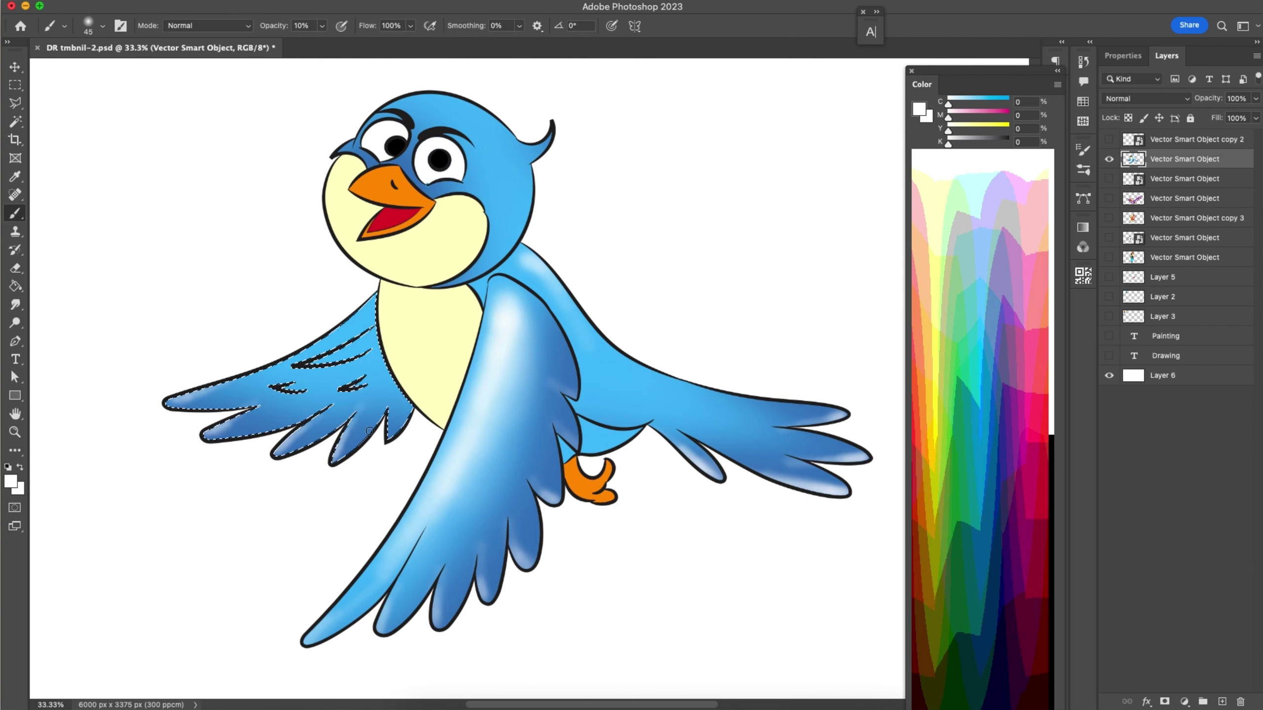
key(bracketleft)
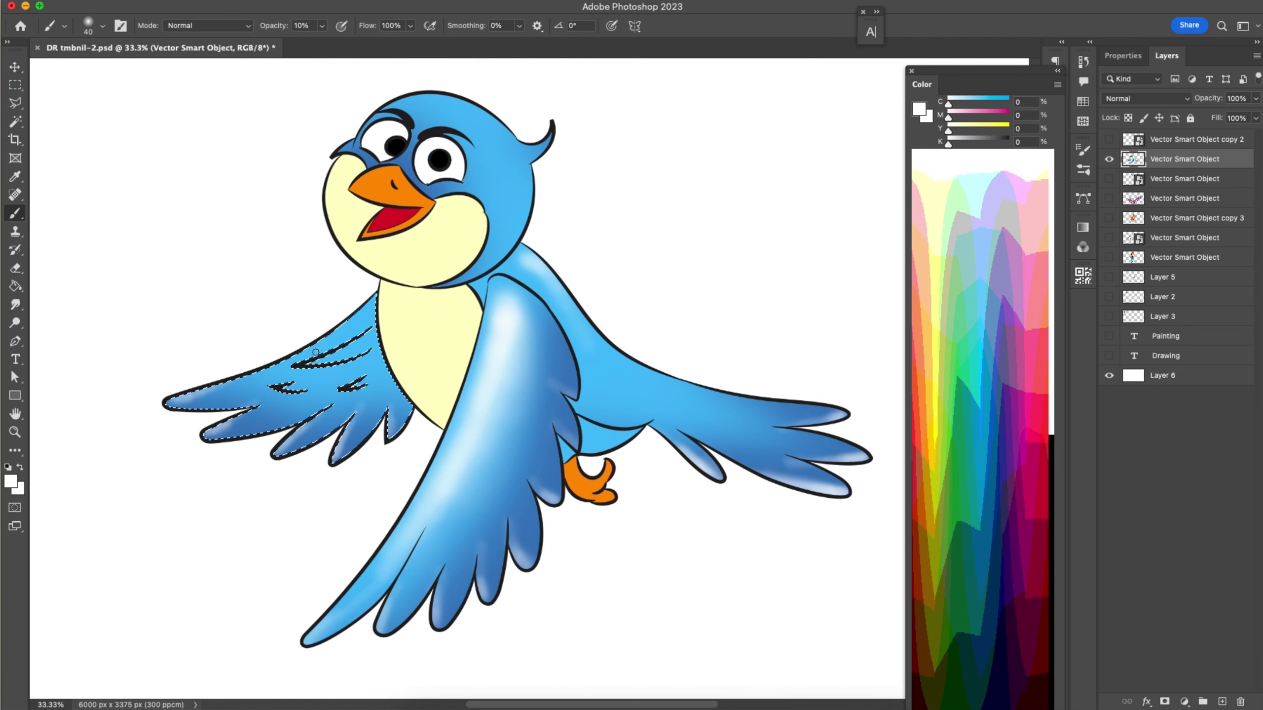
drag(316, 351, 325, 362)
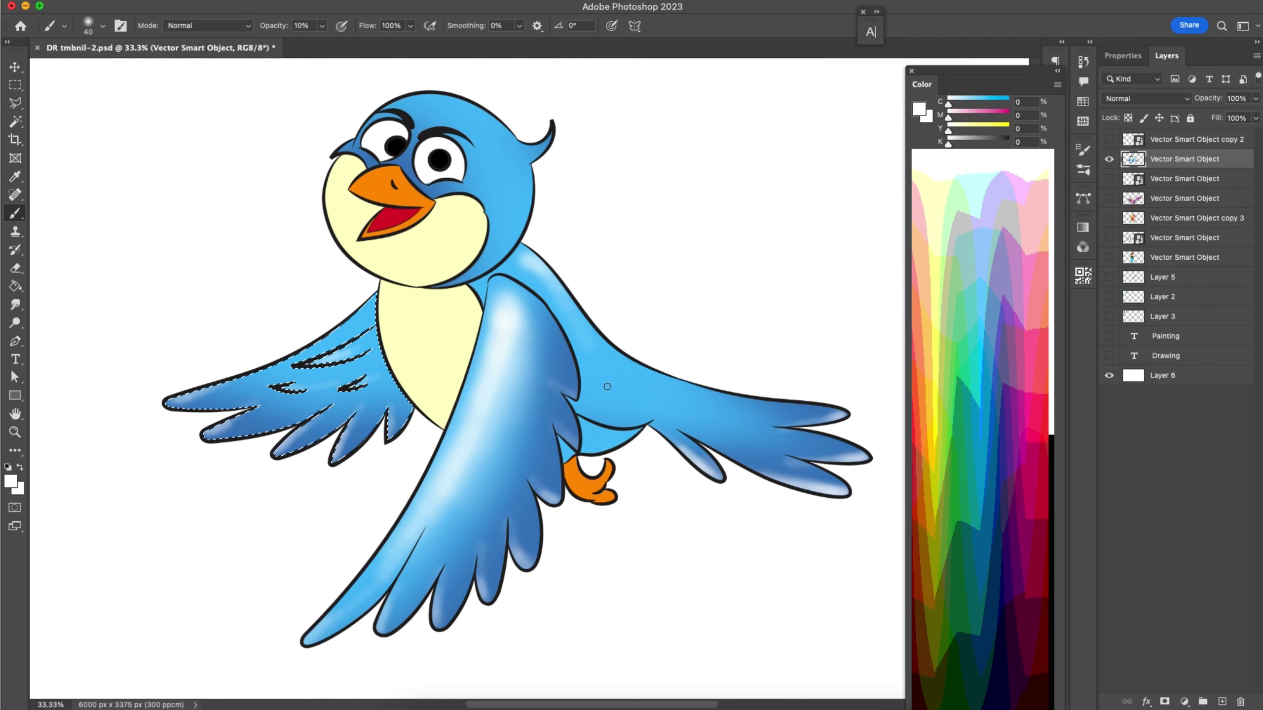
- Select the blue head plus the patch beside the left eye and brush white over the head top
key(w)
click(500, 185)
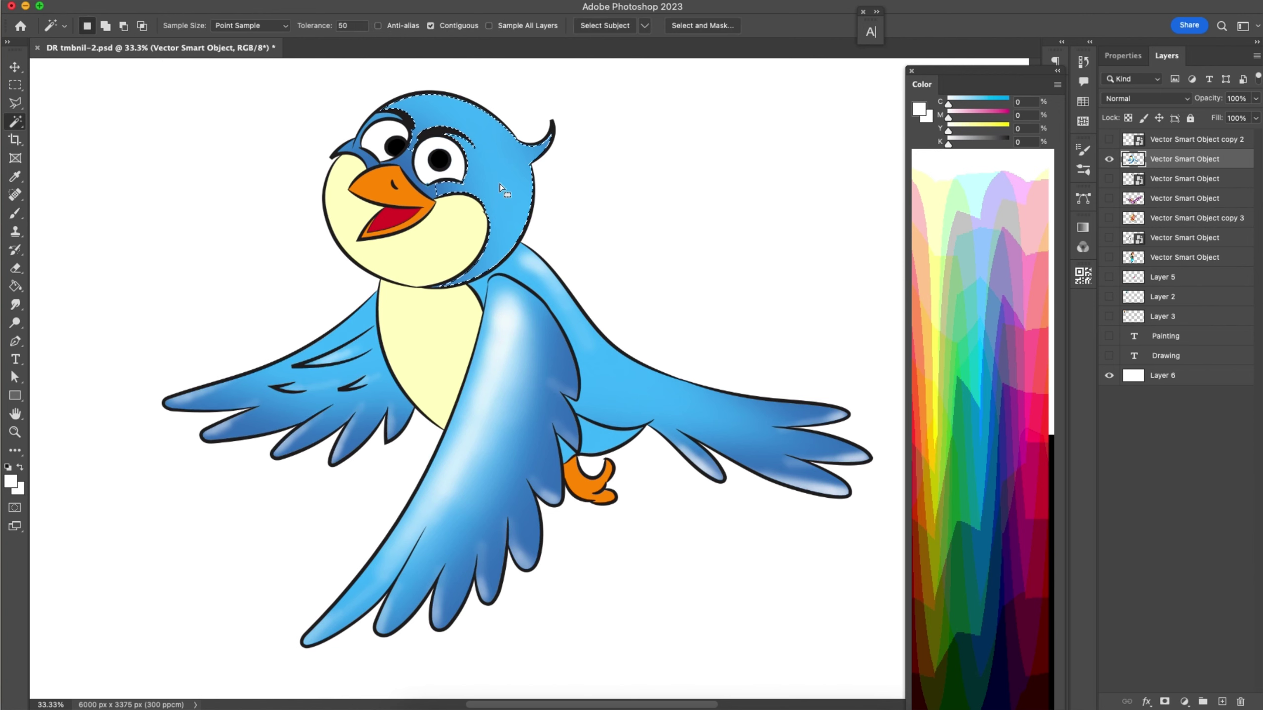
shift+click(364, 162)
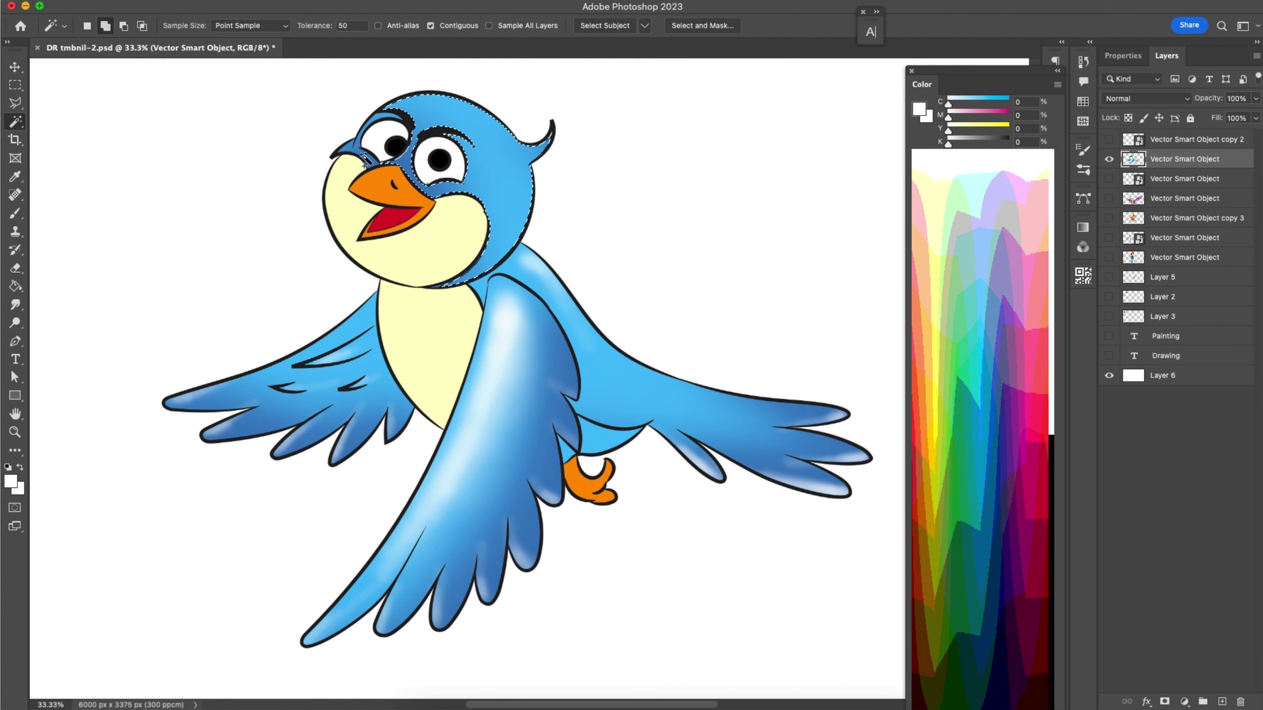
key(b)
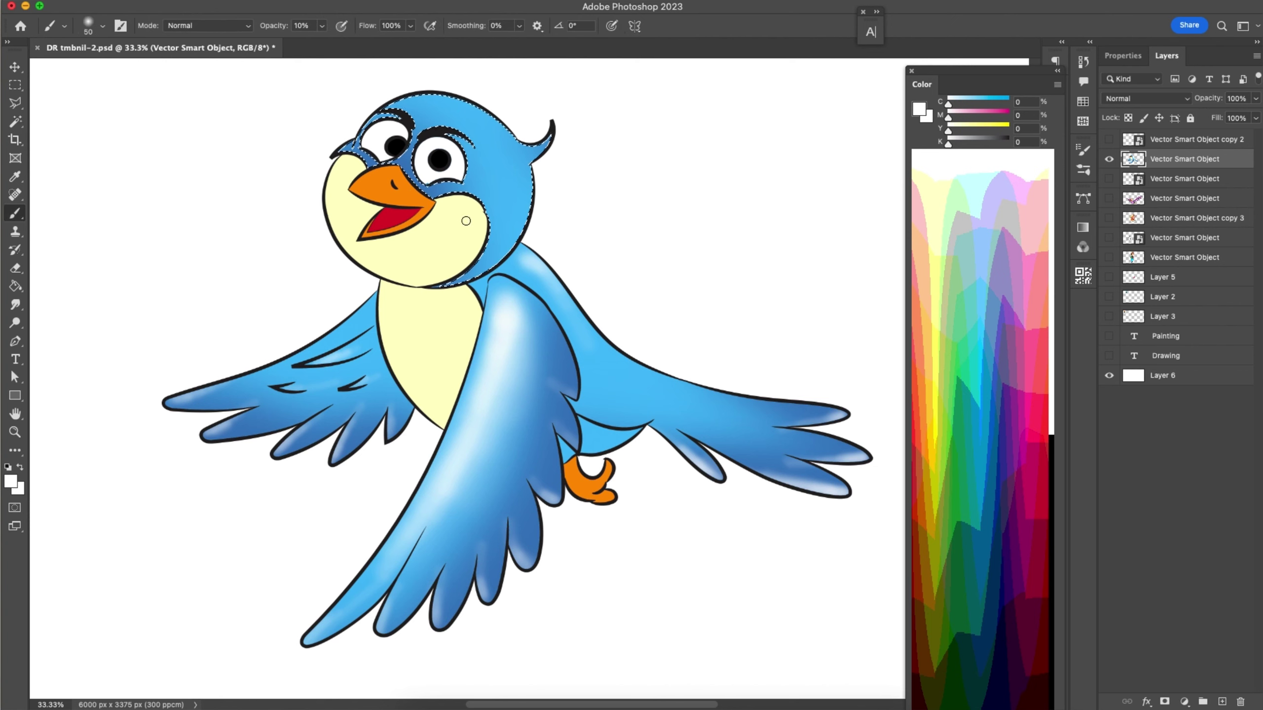
key(bracketright)
key(bracketright)
key(bracketright)
key(bracketleft)
key(bracketleft)
key(bracketright)
key(bracketright)
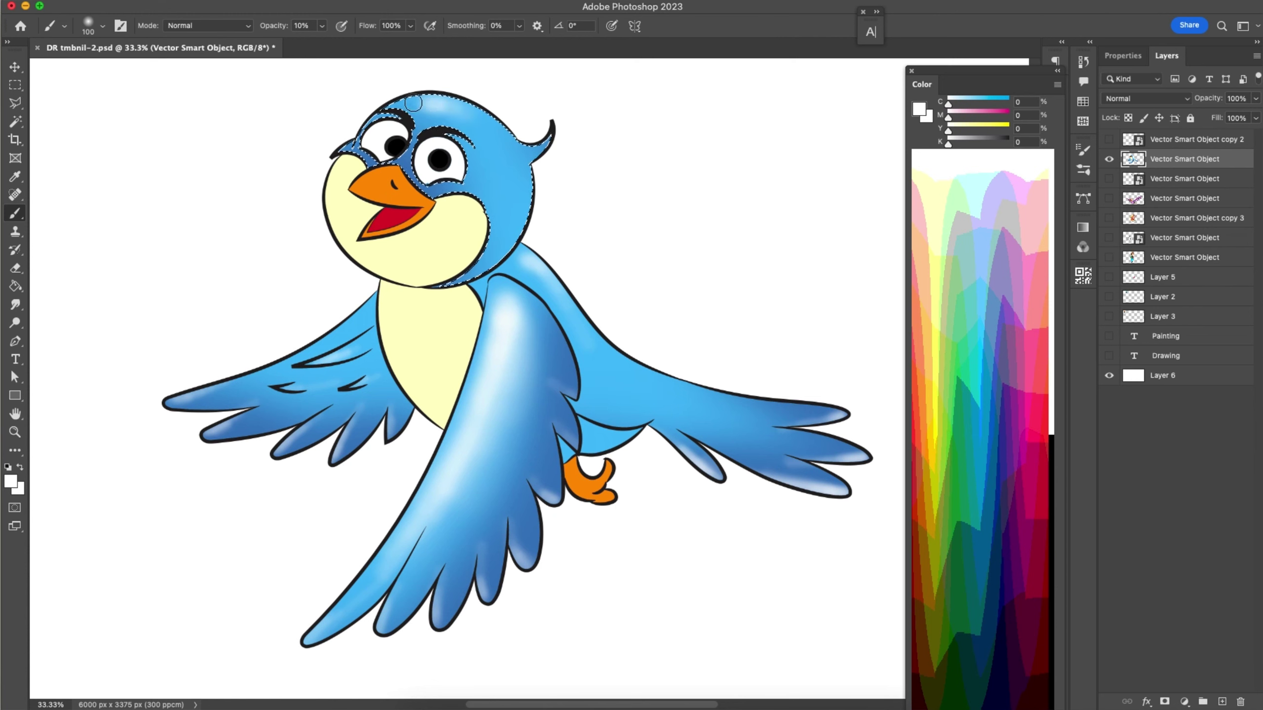
drag(413, 103, 513, 181)
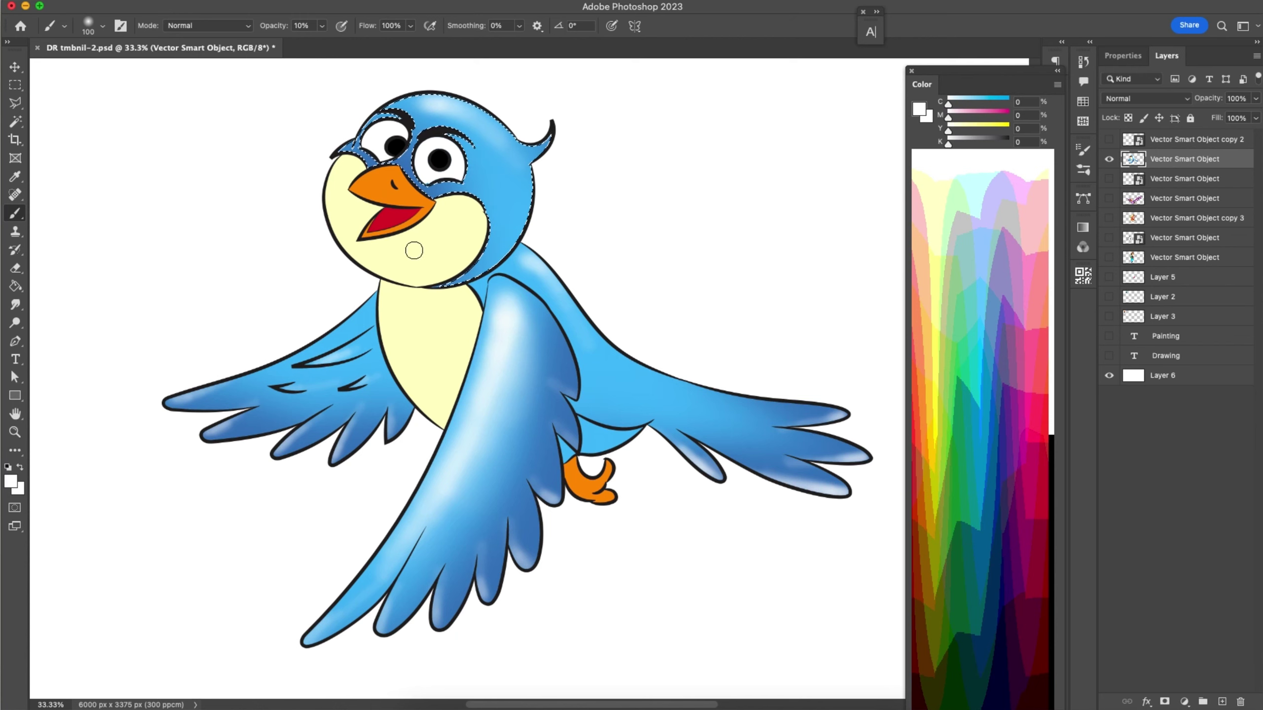
- Select the orange beak and brush lighter highlights onto the beak and red mouth interior
key(w)
click(392, 205)
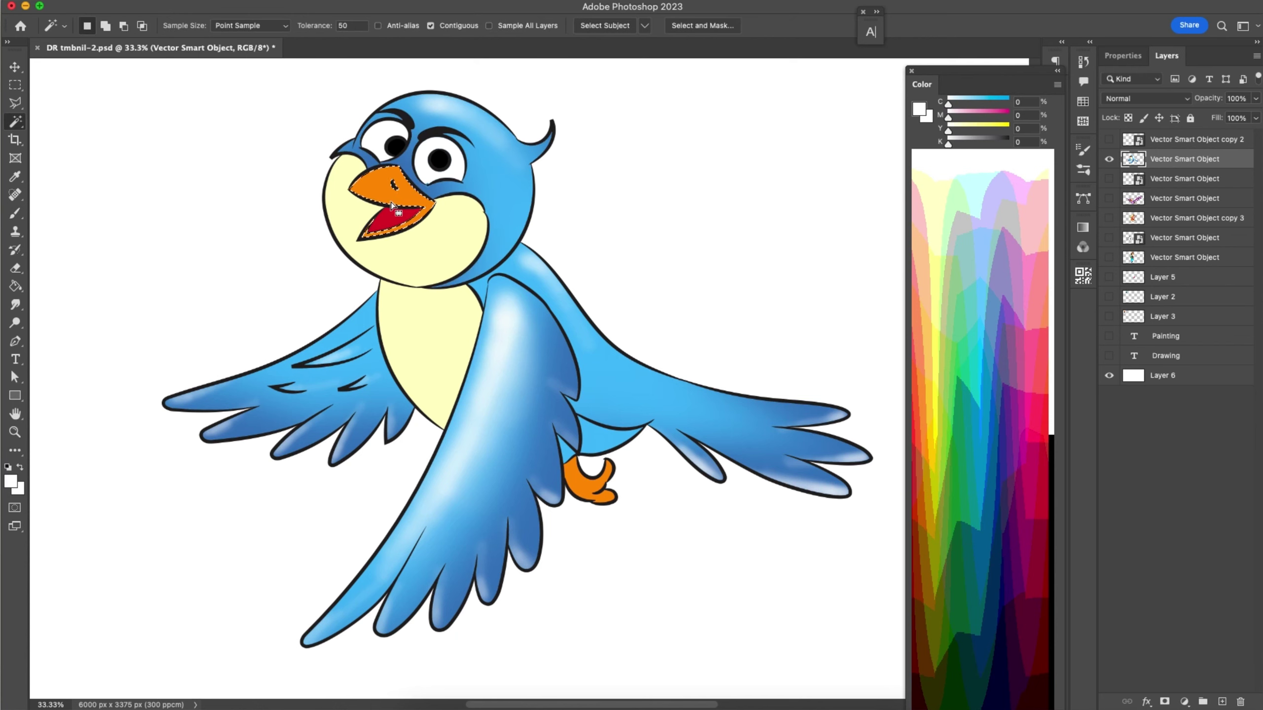
key(b)
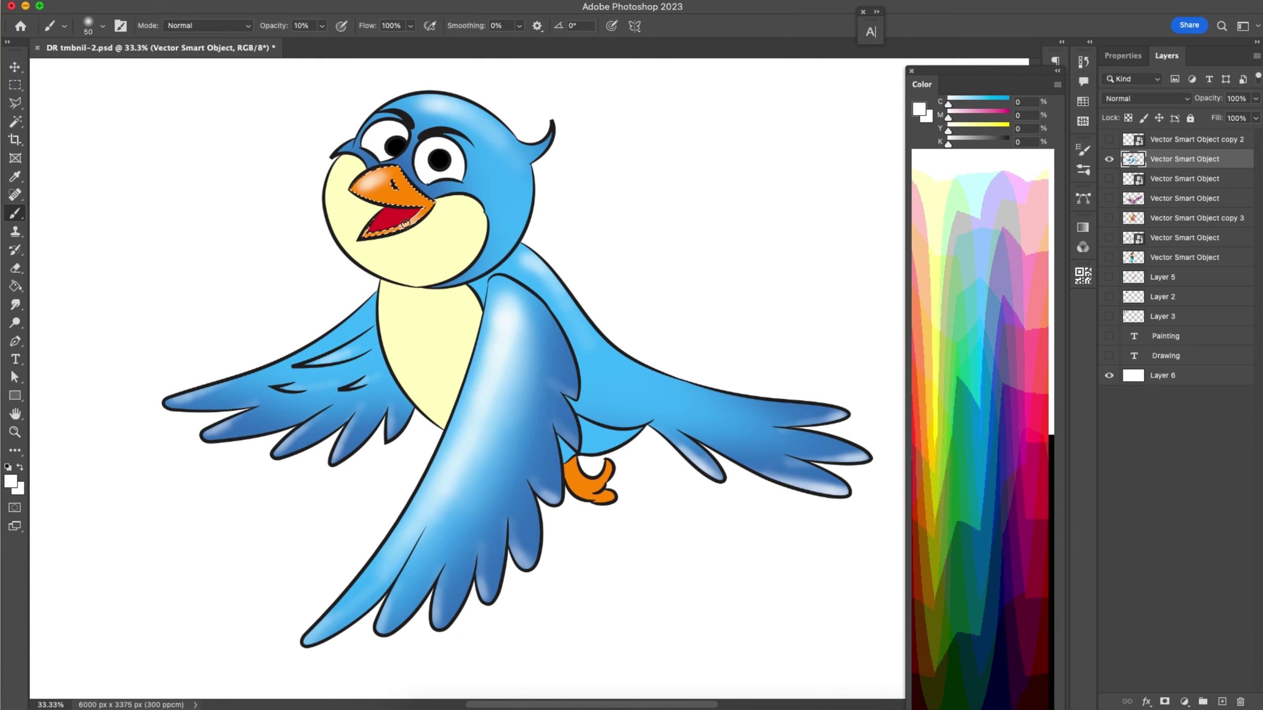
key(w)
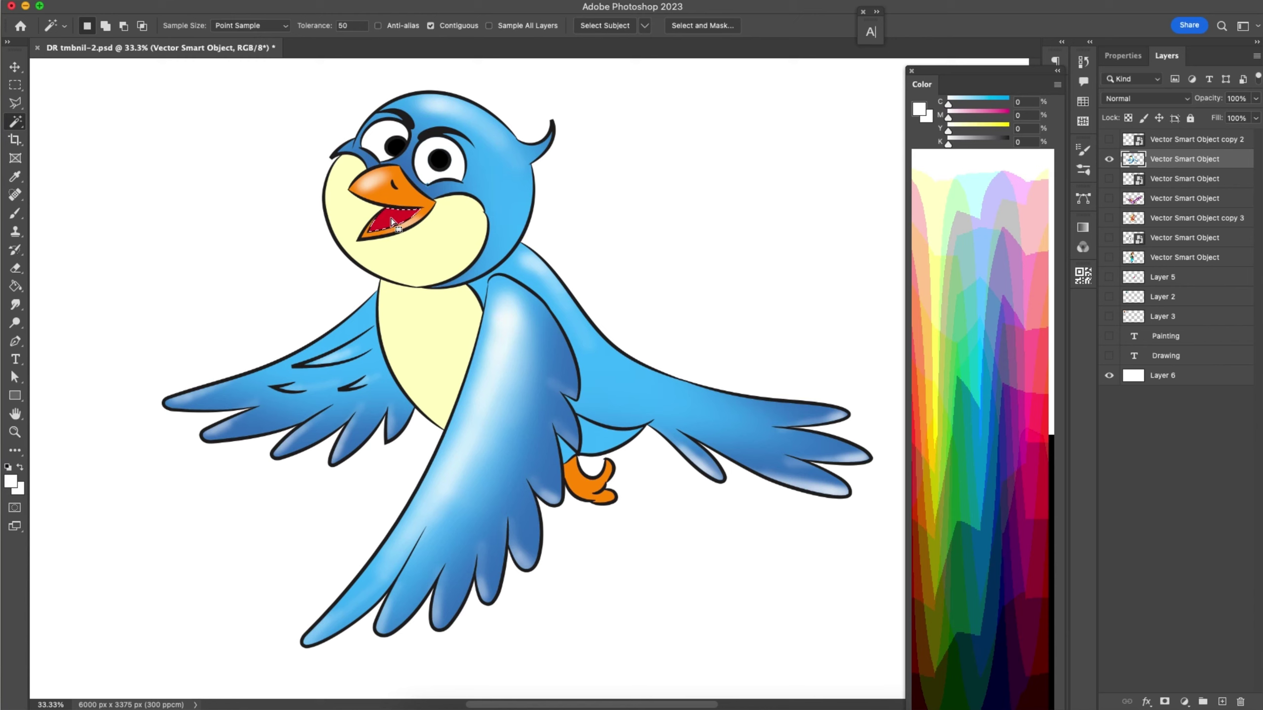
key(b)
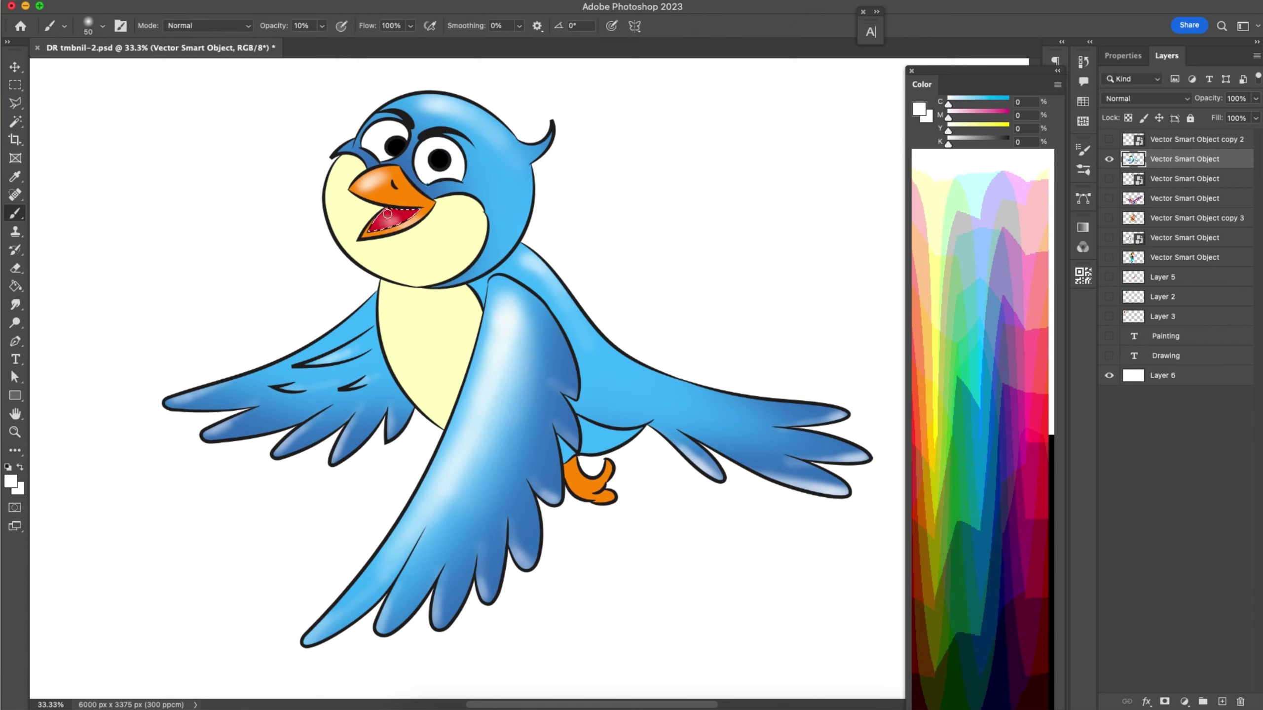
- Select the cream face and paint orange-yellow onto both cheeks at 100% brush opacity
key(w)
click(467, 247)
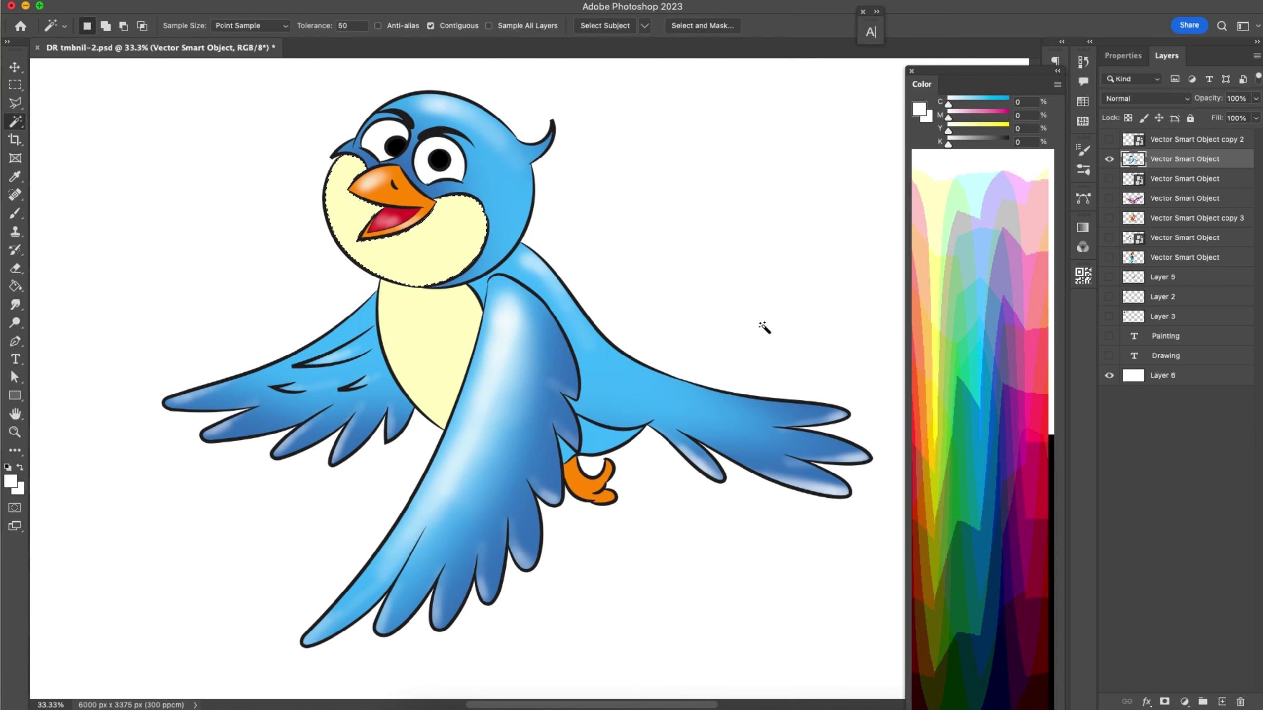
click(934, 392)
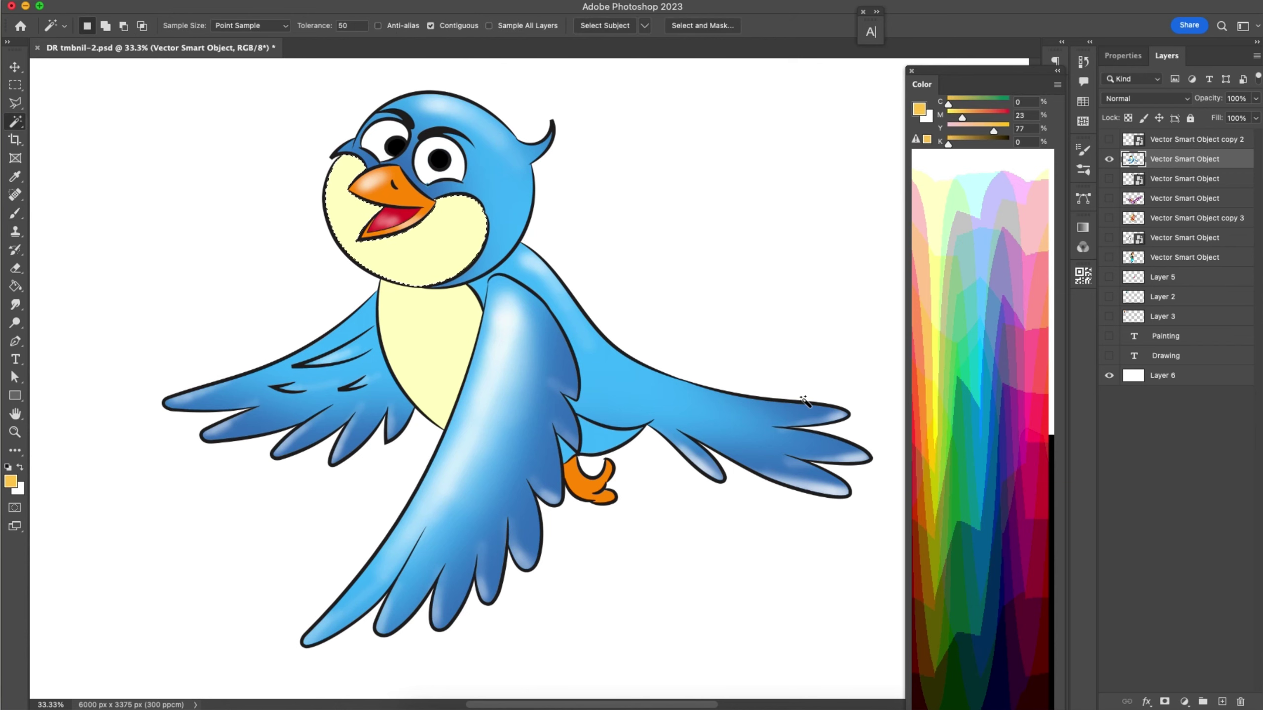
key(b)
key(bracketright)
key(bracketright)
key(bracketright)
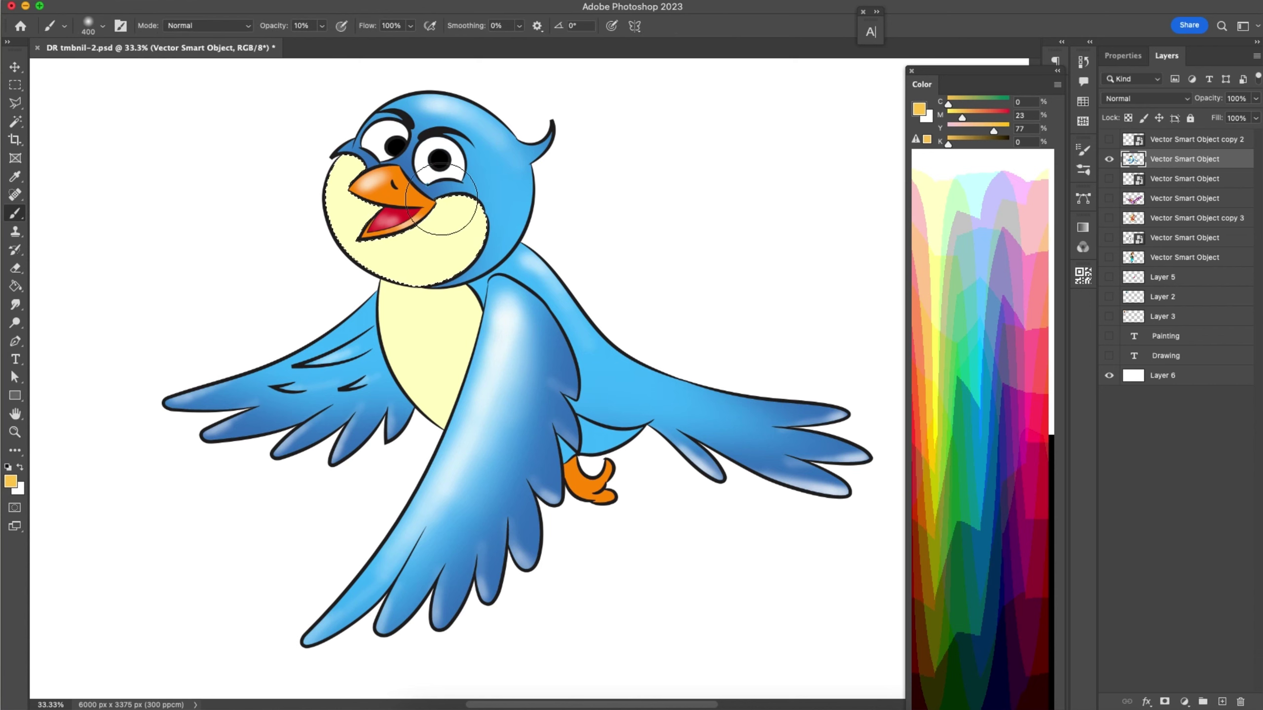
click(323, 25)
drag(323, 44, 400, 51)
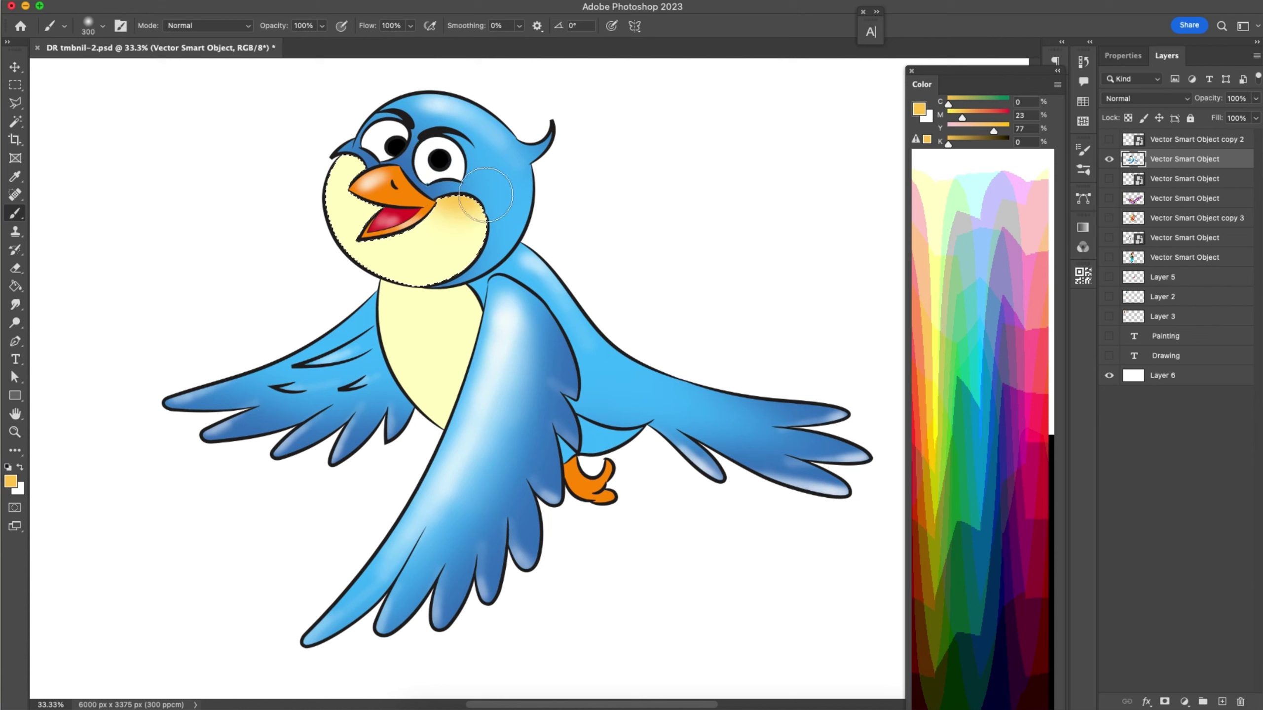
key(bracketright)
mouse_move(468, 224)
mouse_down()
mouse_move(490, 236)
mouse_move(463, 259)
mouse_up()
key(bracketleft)
key(bracketleft)
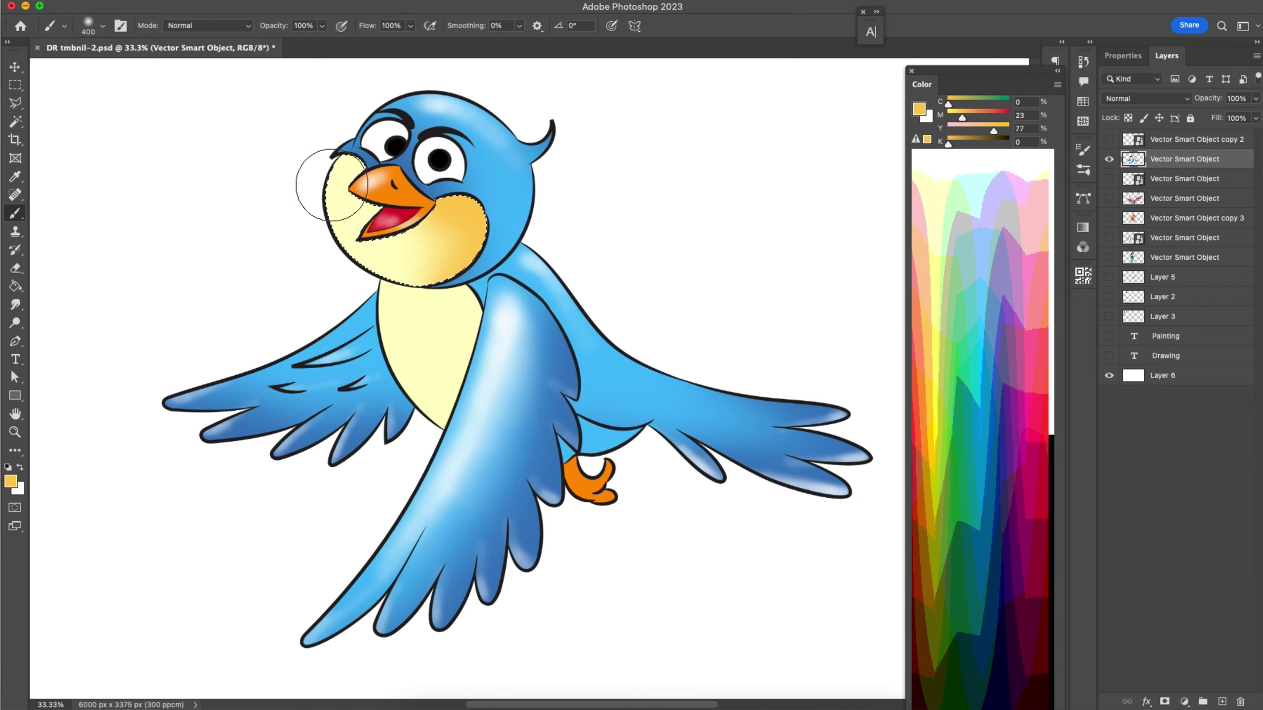
mouse_move(330, 141)
mouse_down()
mouse_move(344, 151)
mouse_move(338, 305)
mouse_up()
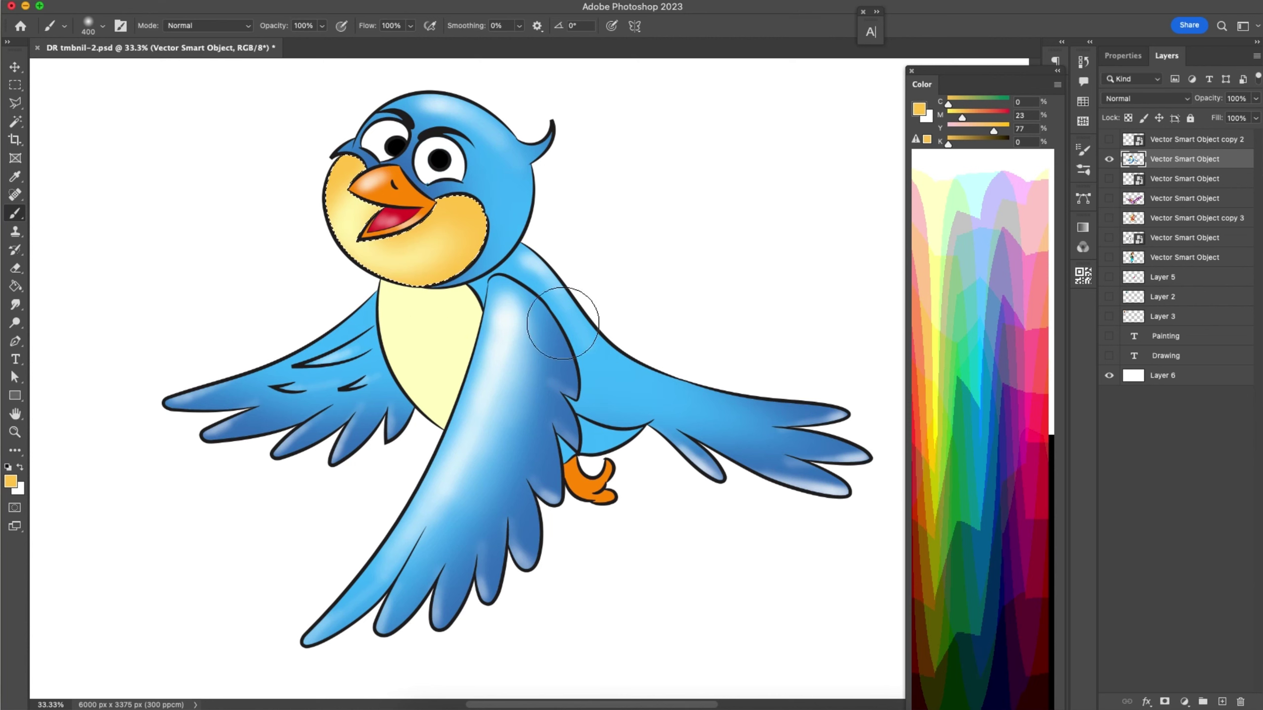
- Select the cream chest, shade its top and sides yellow-orange, then deselect
key(w)
click(442, 355)
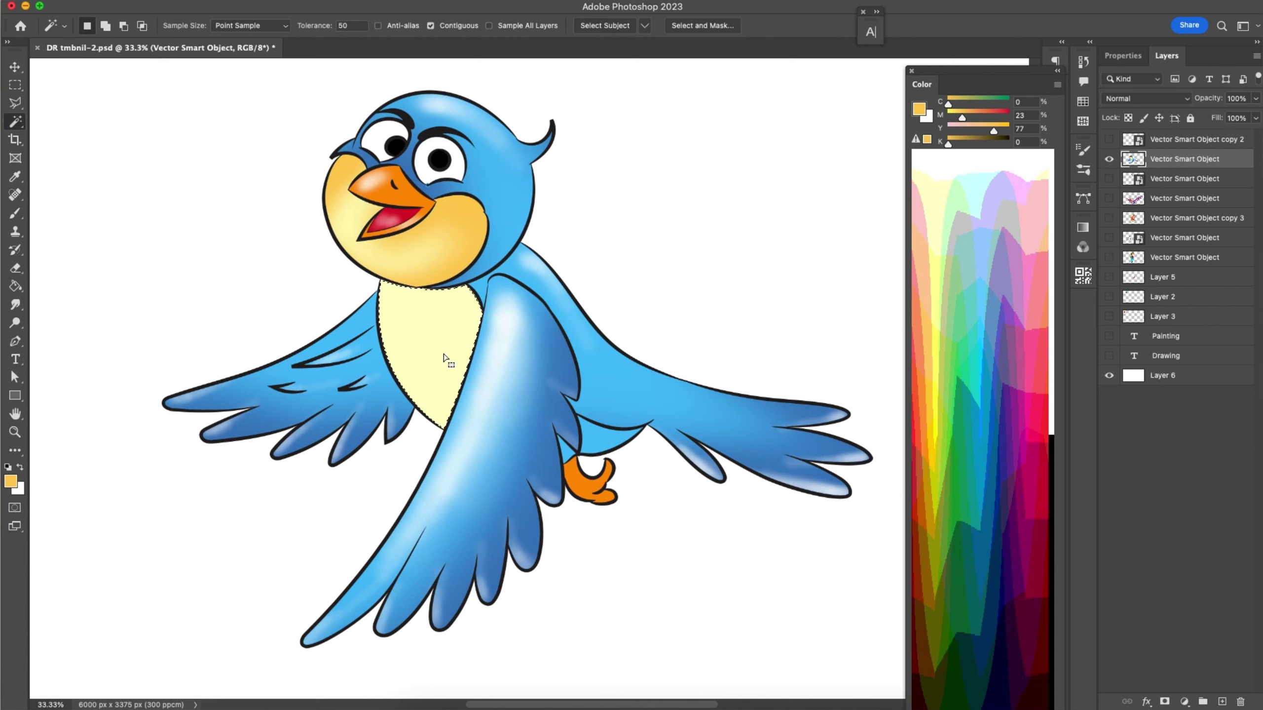
key(b)
drag(460, 347, 507, 295)
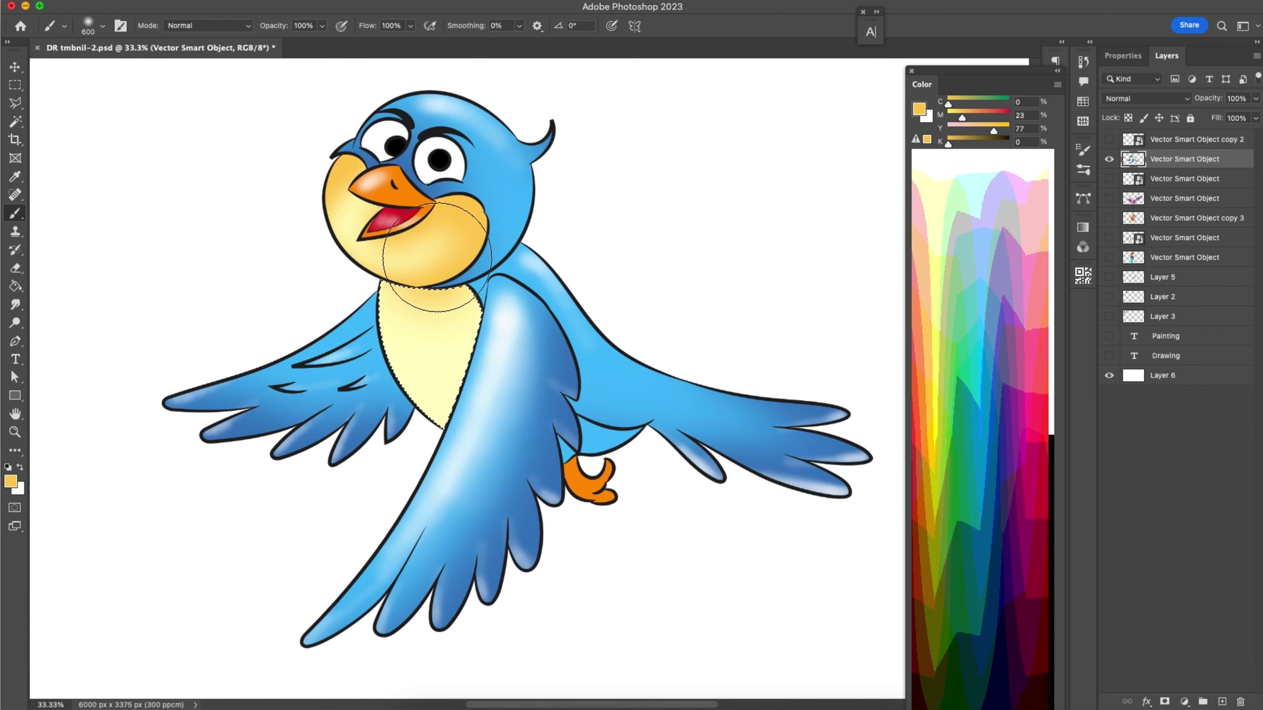
key(bracketleft)
key(bracketleft)
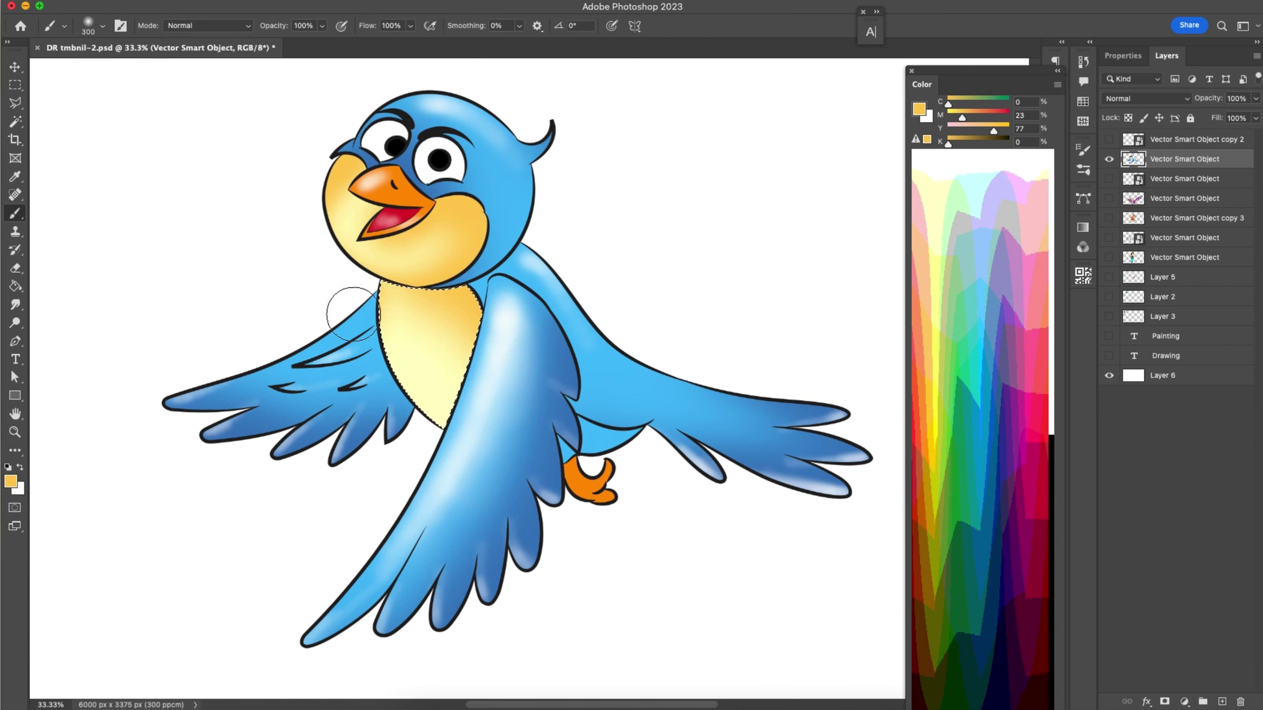
drag(344, 302, 417, 429)
key(bracketright)
key(bracketright)
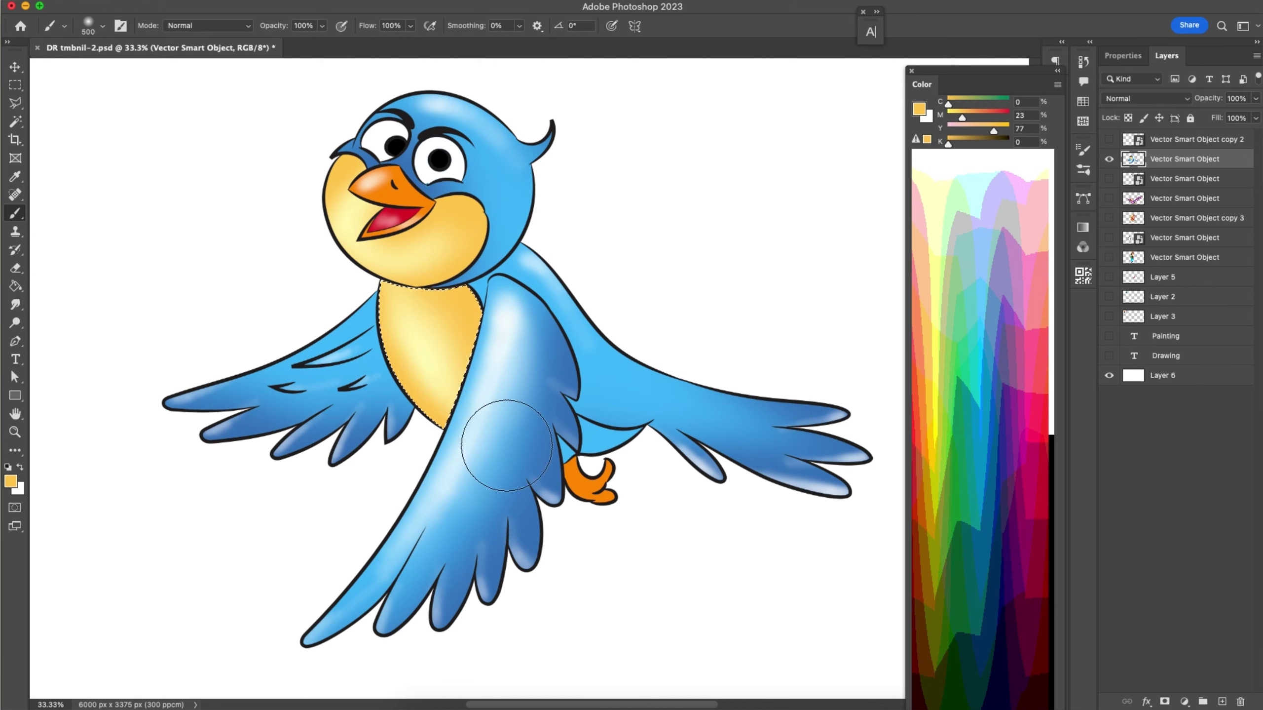
drag(508, 437, 398, 398)
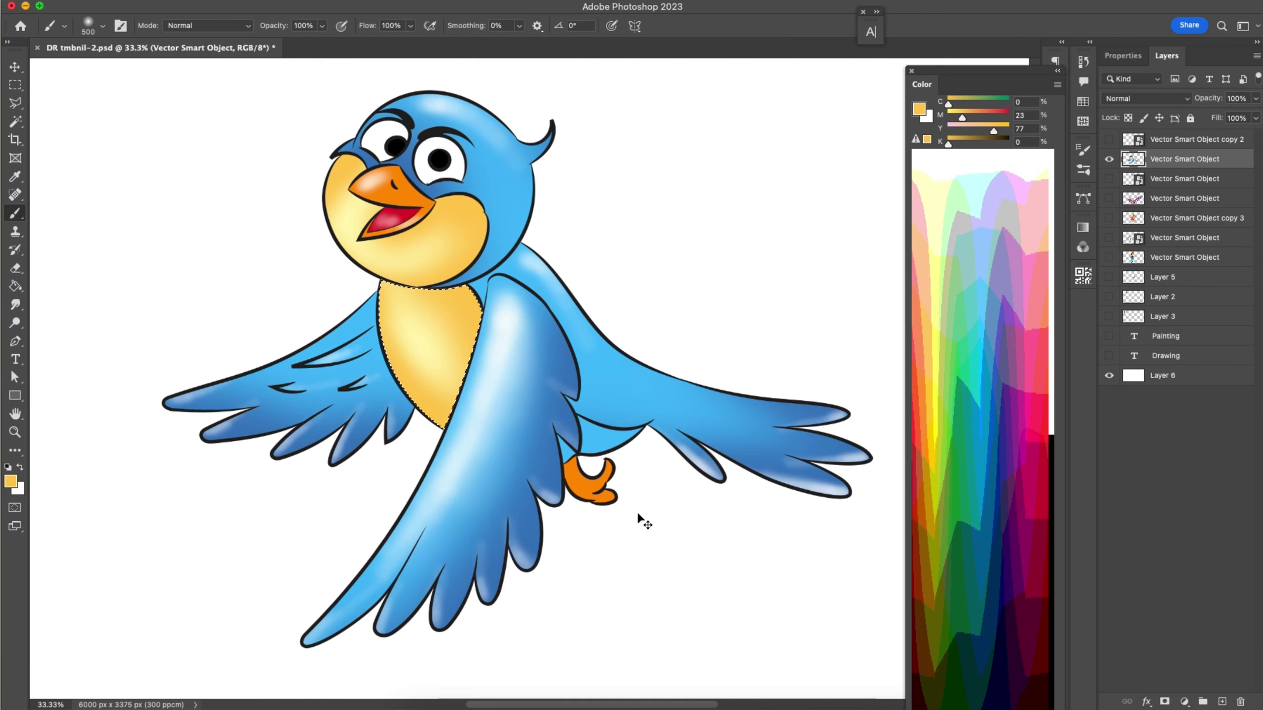
key(ctrl+d)
- Select both eye whites, tint them light cyan, then deselect
key(w)
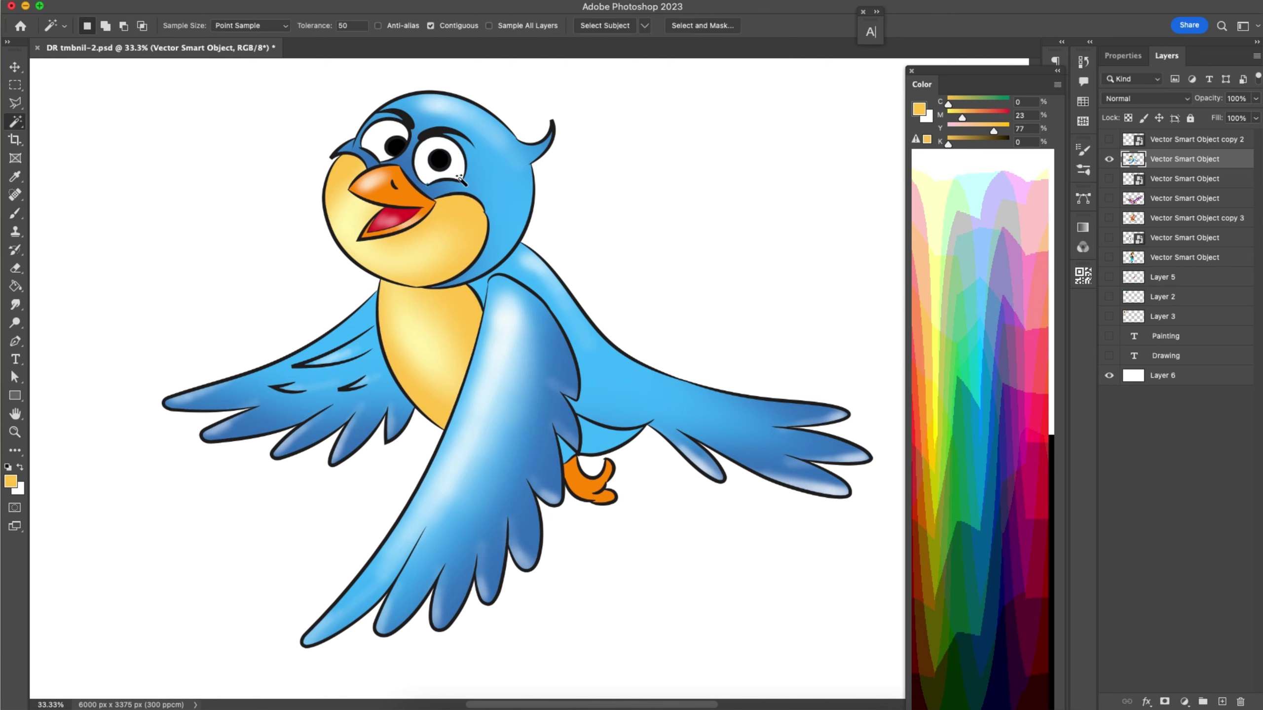
click(447, 166)
shift+click(388, 139)
click(986, 191)
key(b)
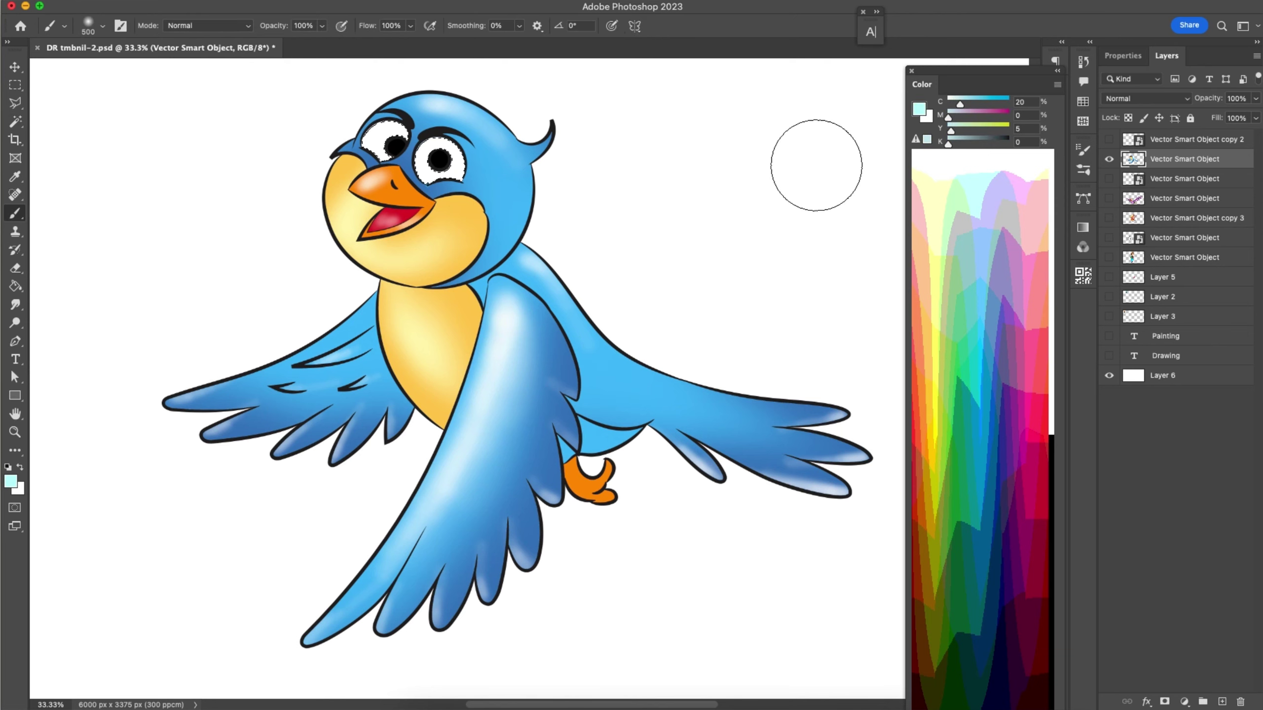
key(bracketleft)
key(bracketleft)
key(bracketleft)
key(bracketleft)
key(bracketleft)
key(bracketleft)
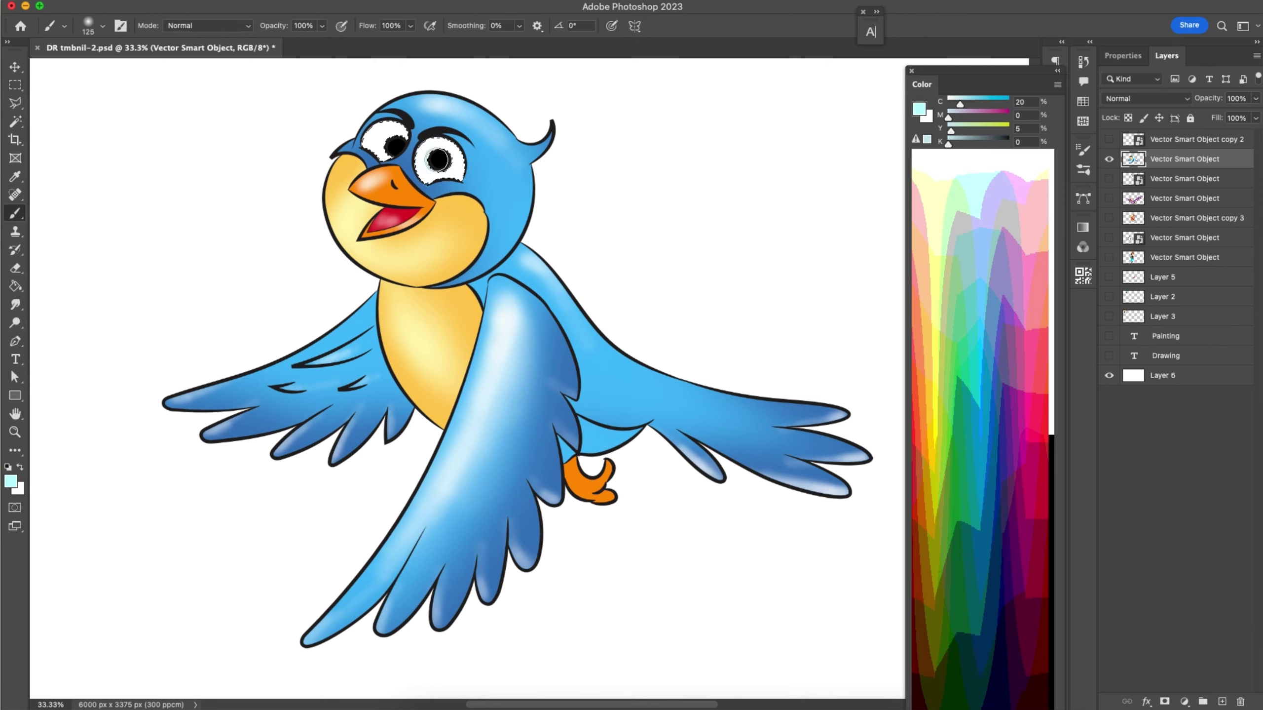
drag(433, 159, 452, 152)
drag(385, 144, 377, 142)
key(super+d)
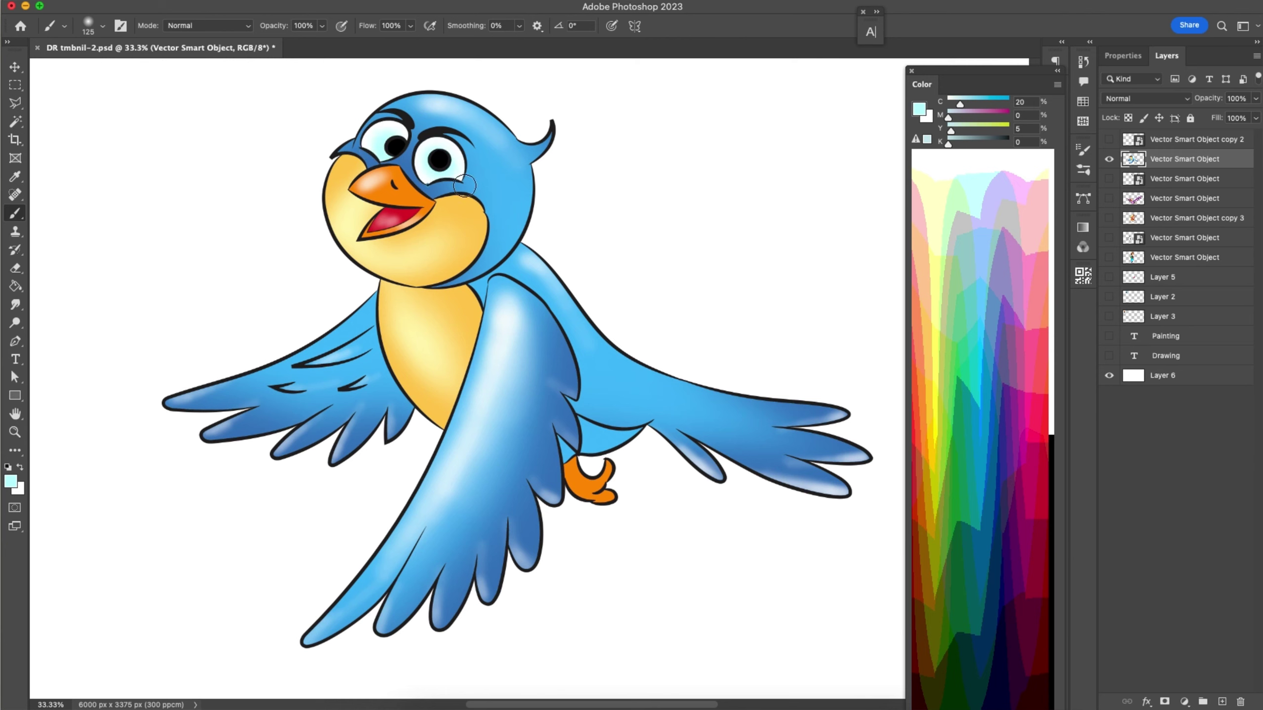
- Sample white from the canvas and dab a highlight dot on each pupil
key(i)
click(582, 215)
key(b)
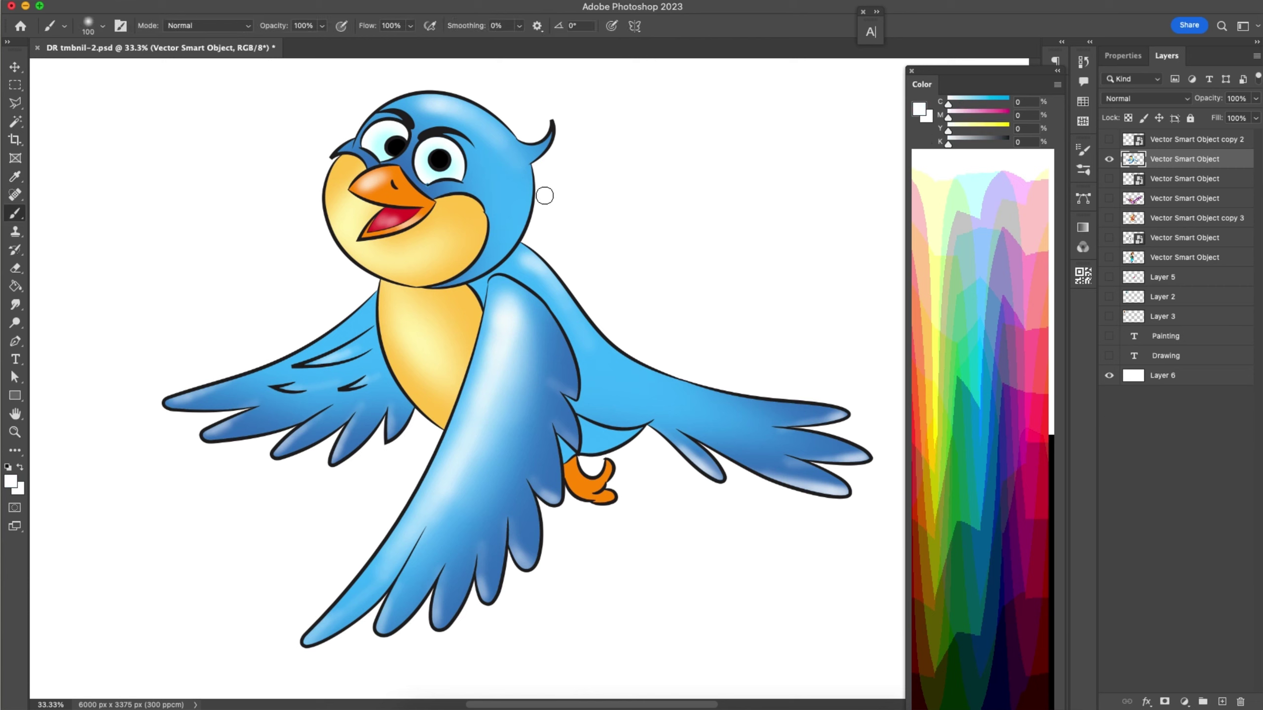
click(436, 161)
click(393, 146)
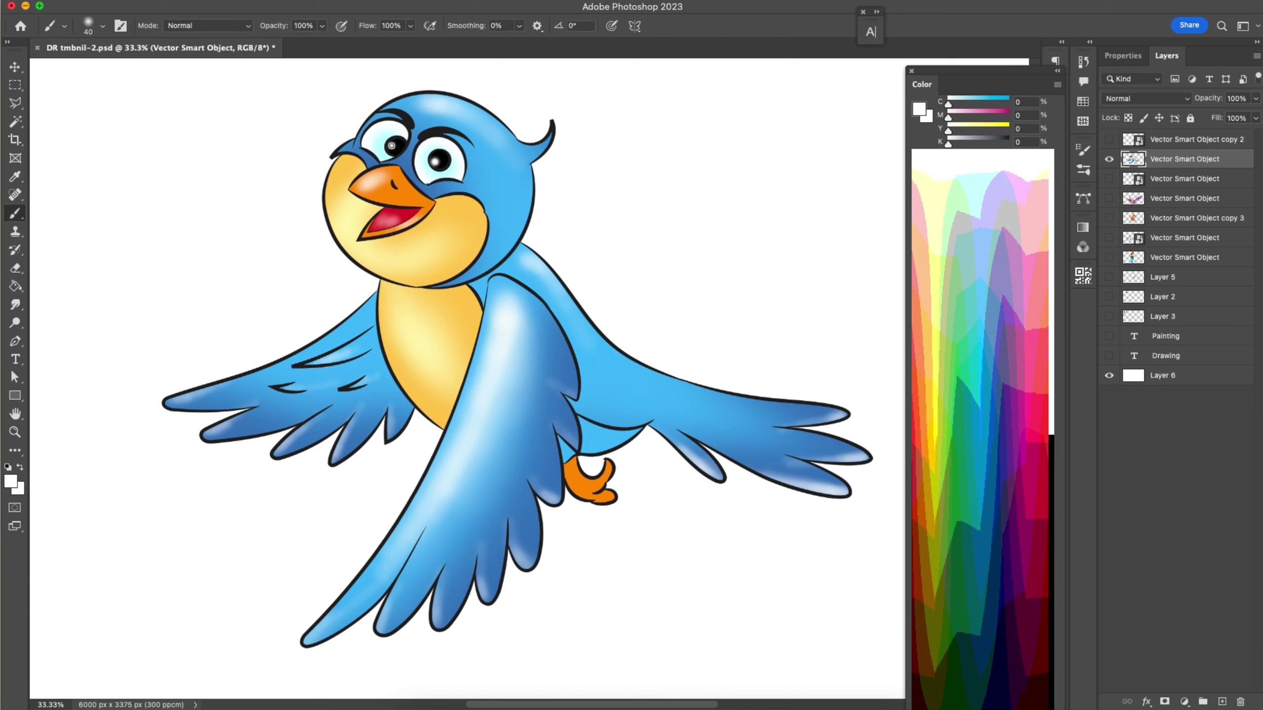